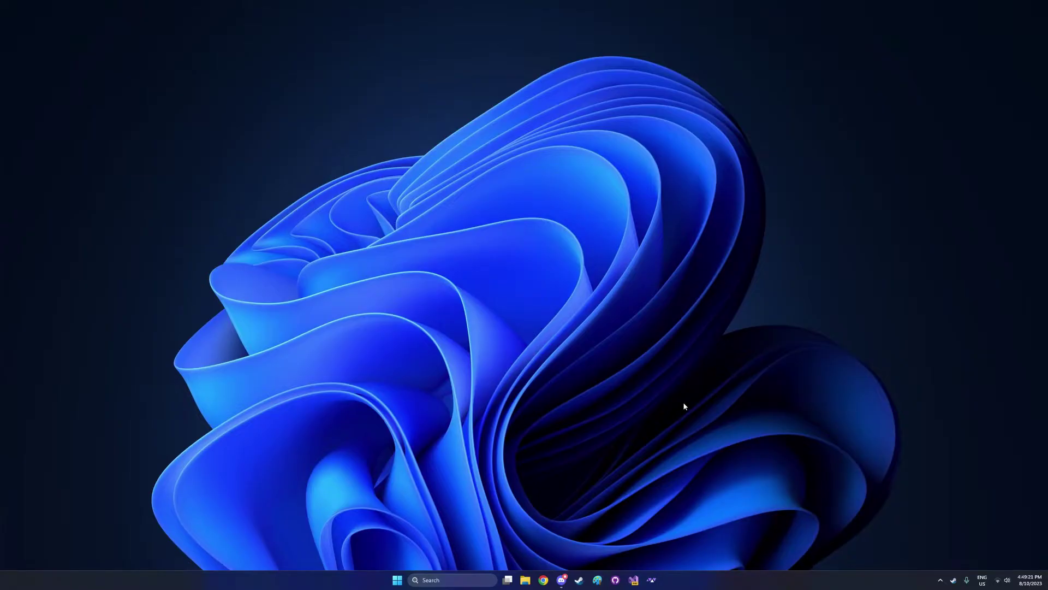
- Open the latest workflow run in the Actions of NVIDIAGameWorks/bridge-remix on GitHub and download its release artifact
left_click(542, 582)
left_click_drag(1047, 218, 332, 66)
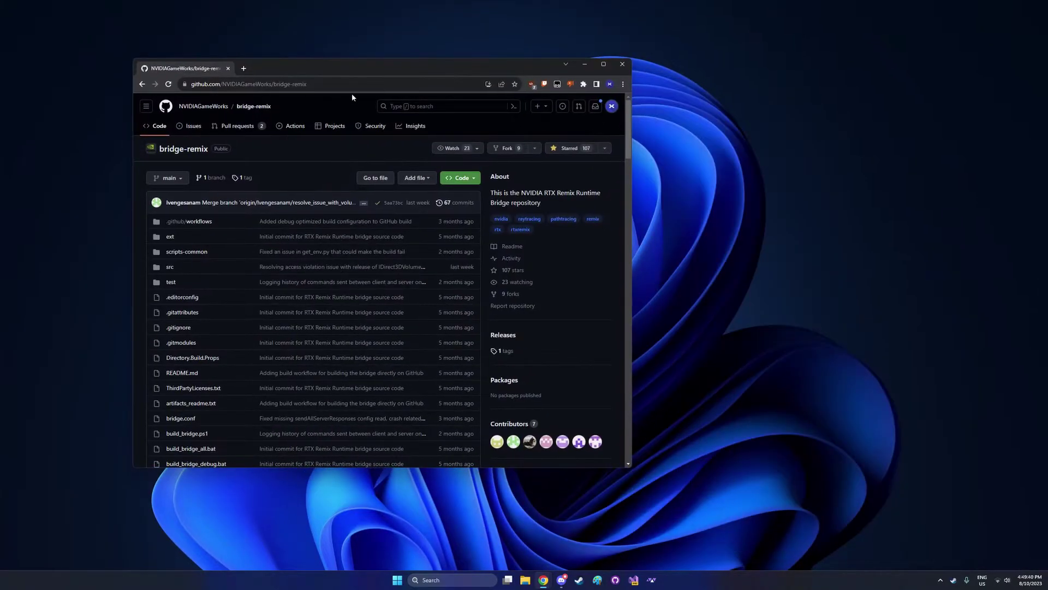
left_click(278, 128)
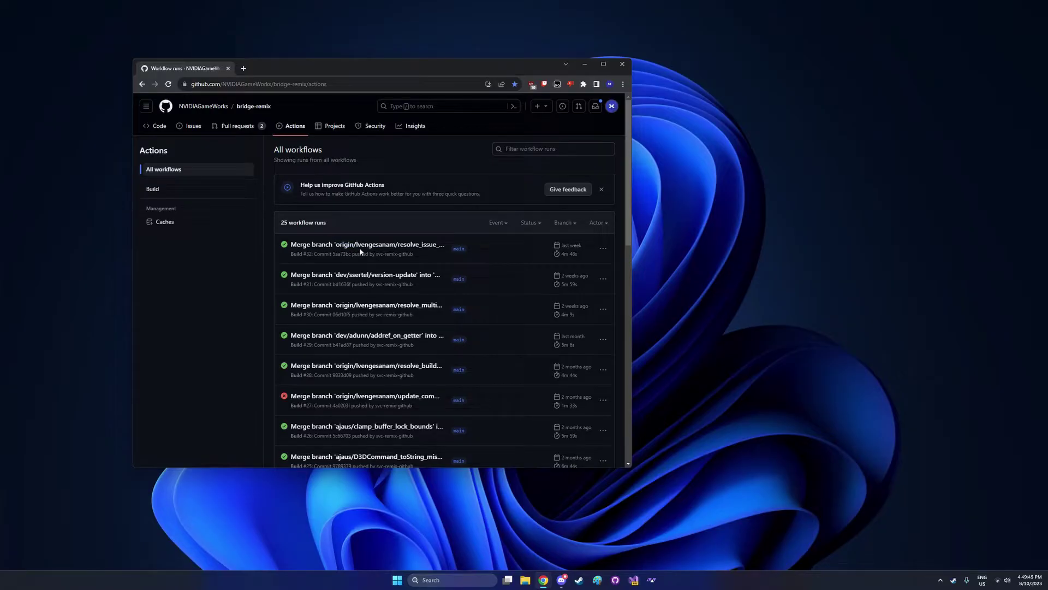
left_click(293, 245)
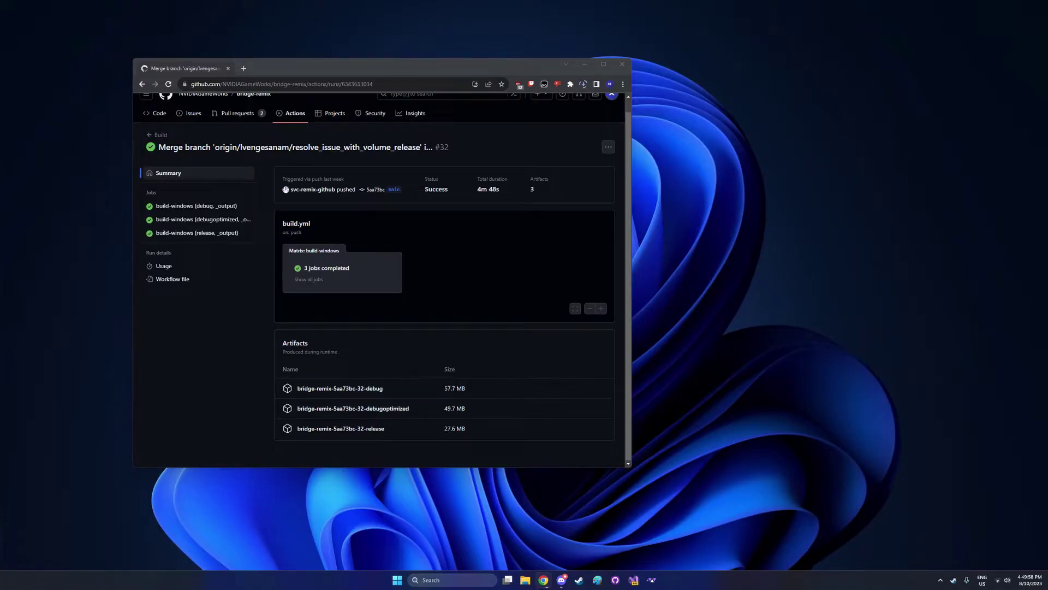
- Open the latest dxvk-remix workflow run, dev/fast_exit_fix, and download the dxvk-remix-6d8e998-267-release artifact
left_click_drag(1047, 229, 742, 180)
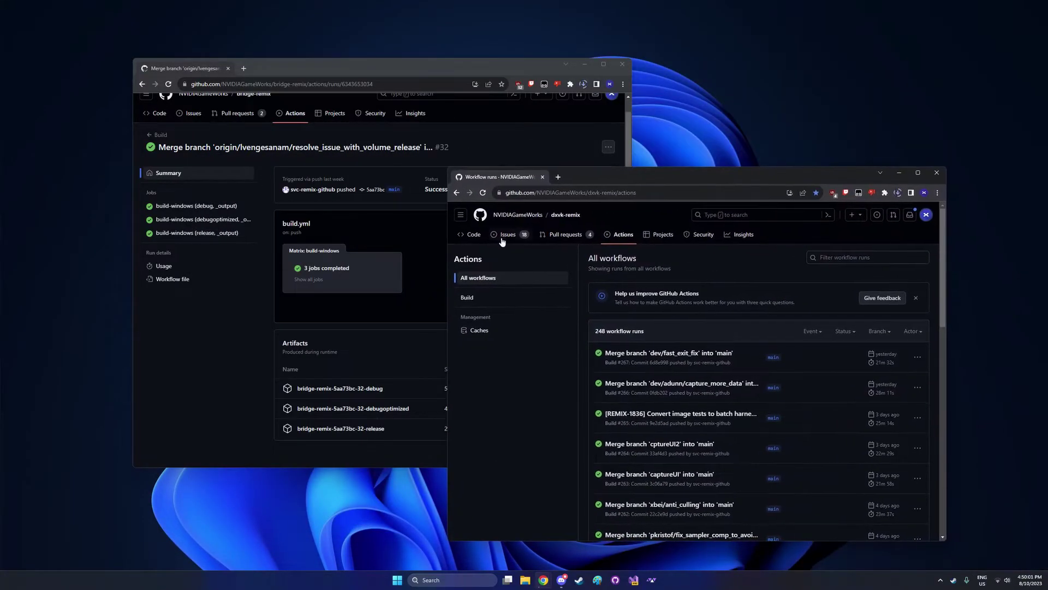
left_click(624, 236)
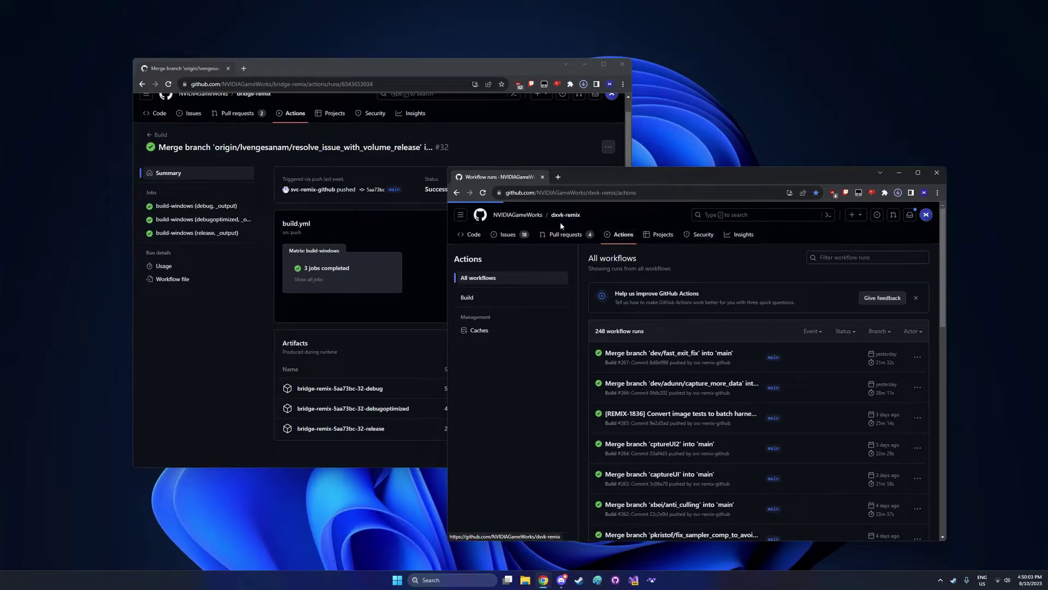
left_click(648, 355)
scroll(753, 481, "down", 2)
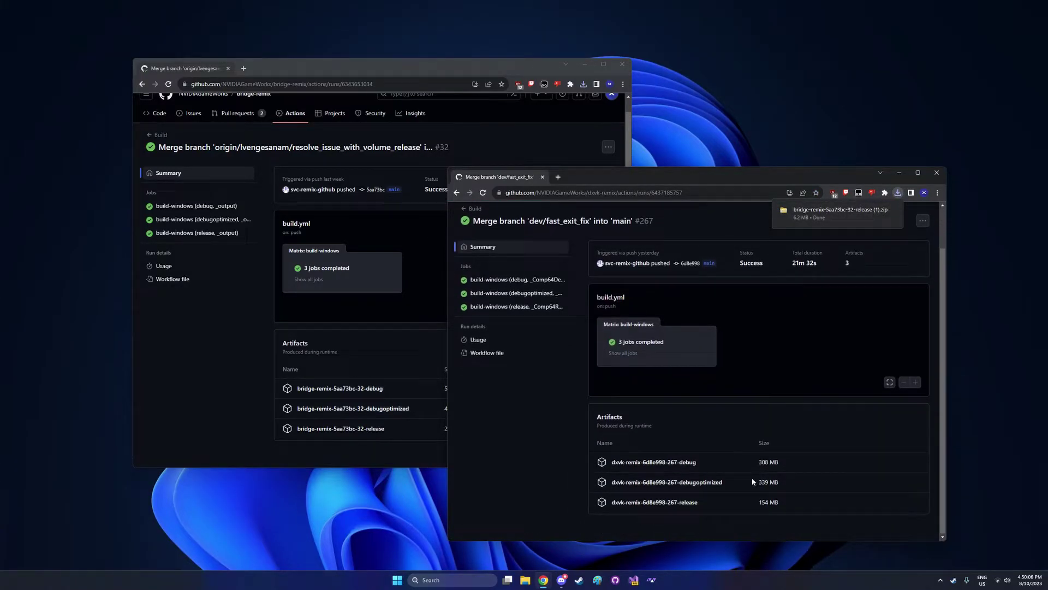
left_click(621, 503)
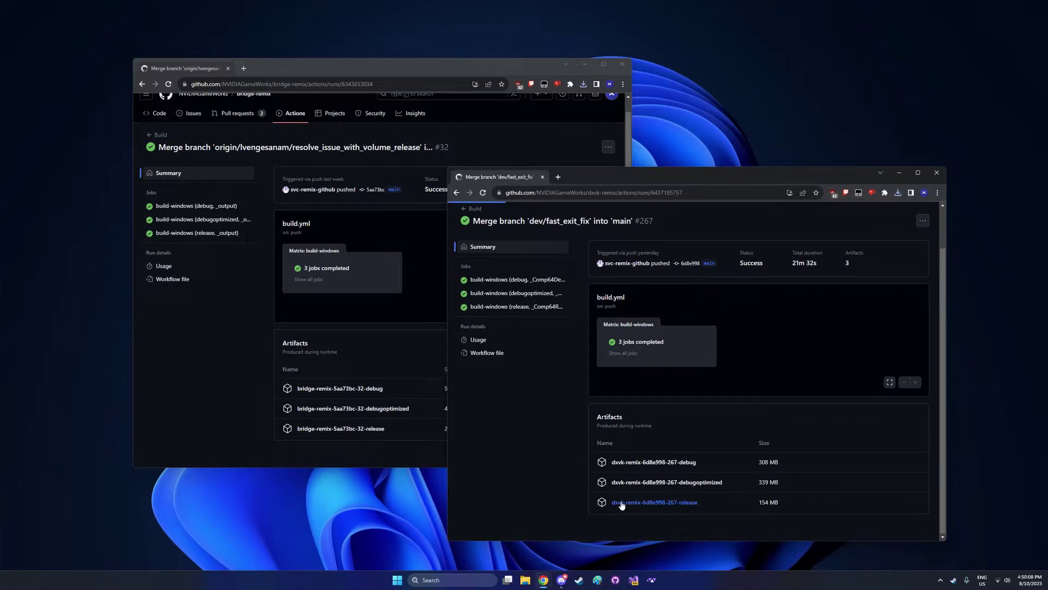
- Switch to Steam and browse the local files of Garry's Mod from the library
left_click(580, 581)
left_click(77, 20)
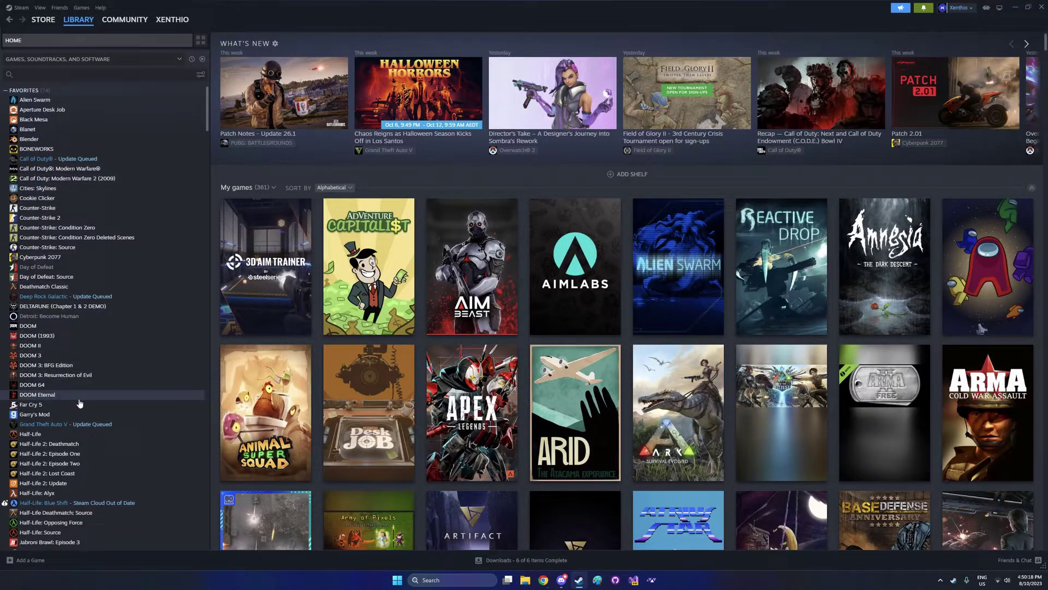
right_click(79, 414)
mouse_move(117, 467)
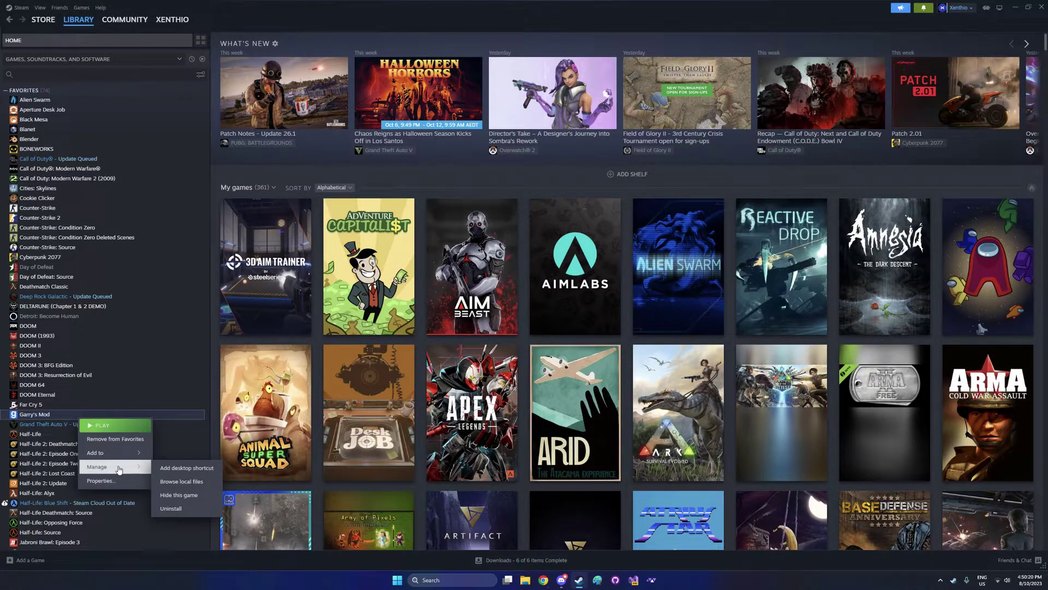
left_click(185, 482)
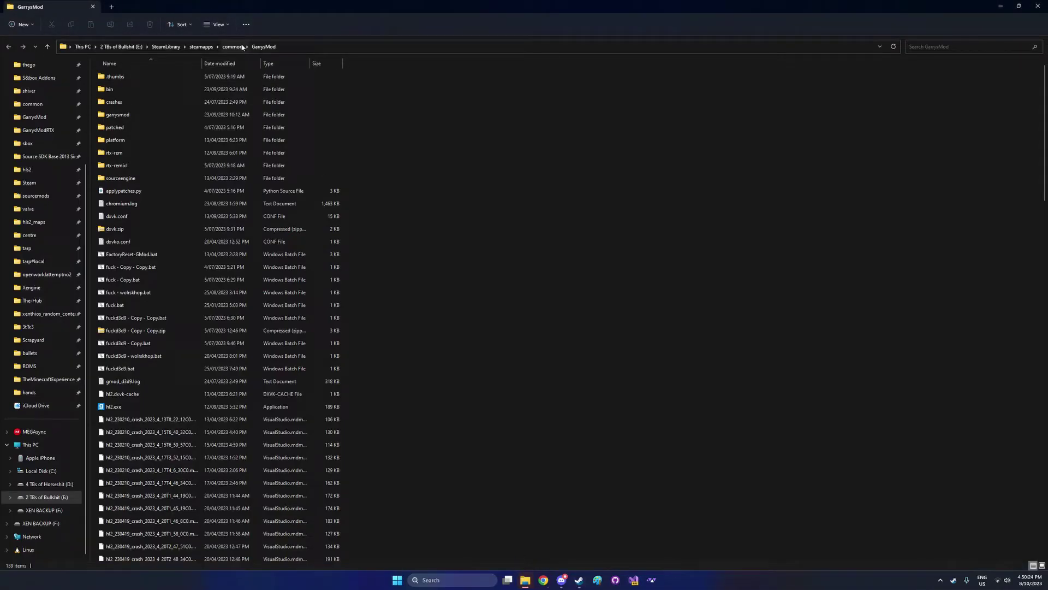
- Duplicate the GarrysMod folder within the Steam library's common folder
left_click(232, 46)
scroll(233, 388, "down", 1)
right_click(158, 518)
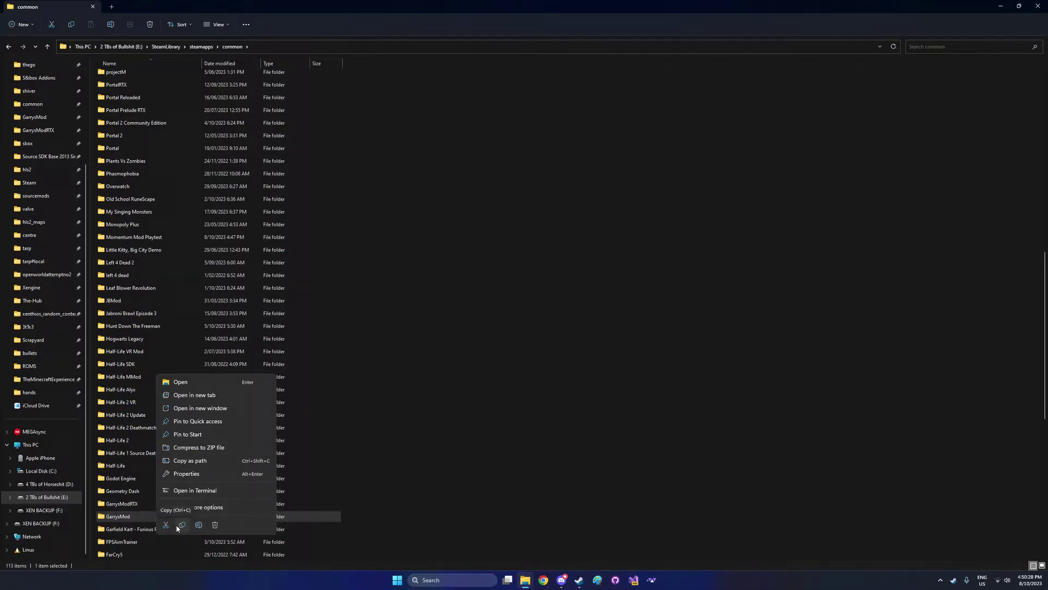
left_click(179, 527)
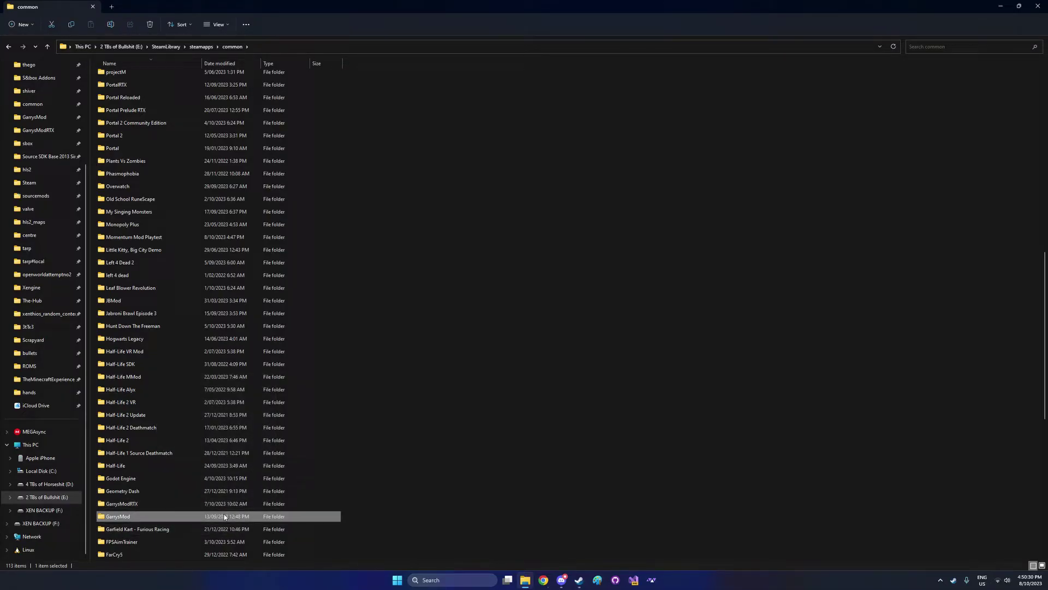
right_click(379, 499)
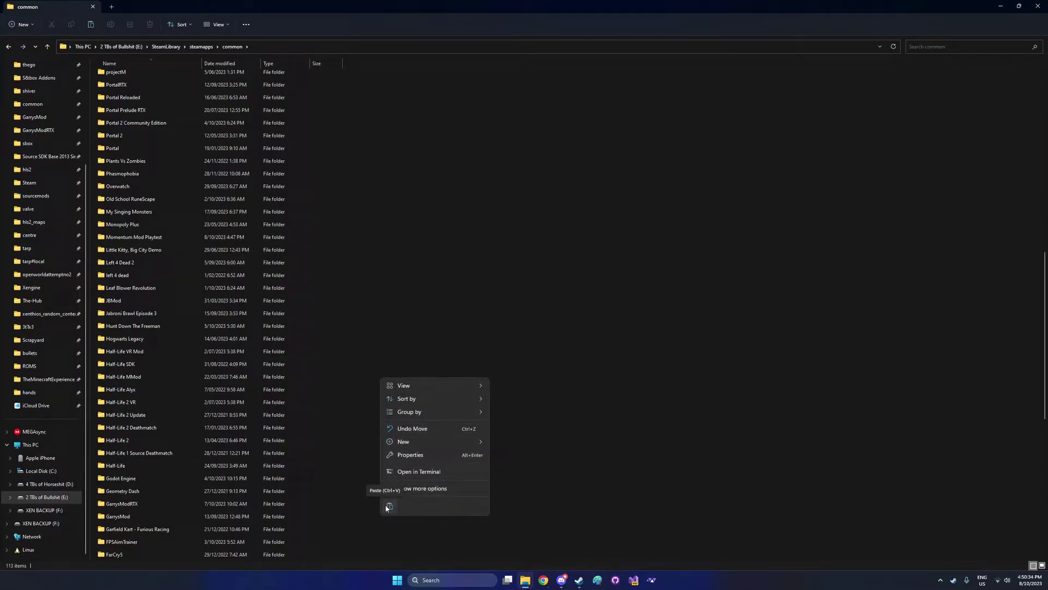
left_click(389, 507)
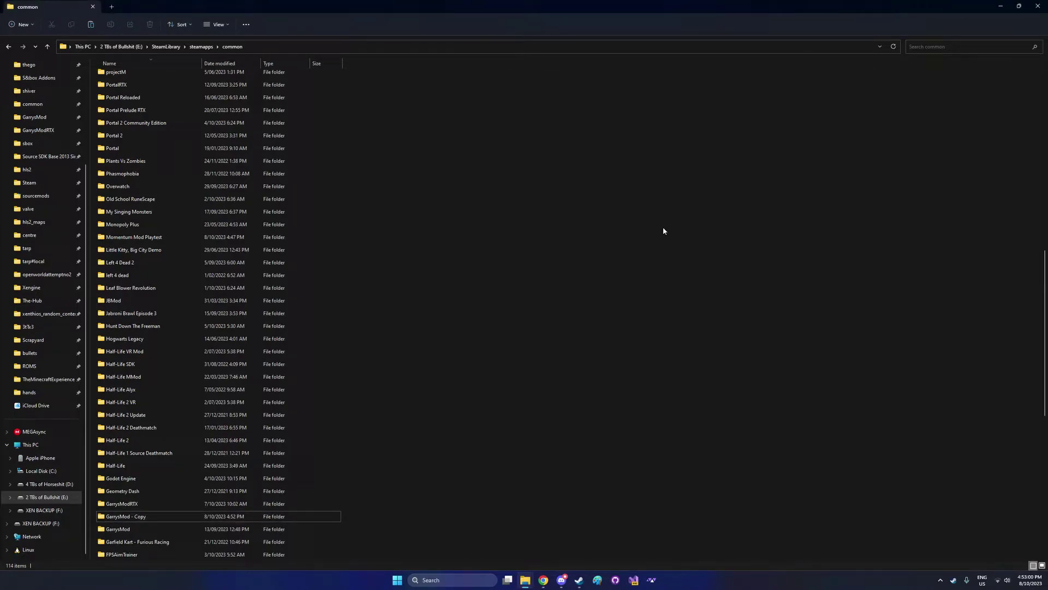
- Rename the GarrysMod - Copy folder to GarrysModwithRTX and open it
right_click(320, 517)
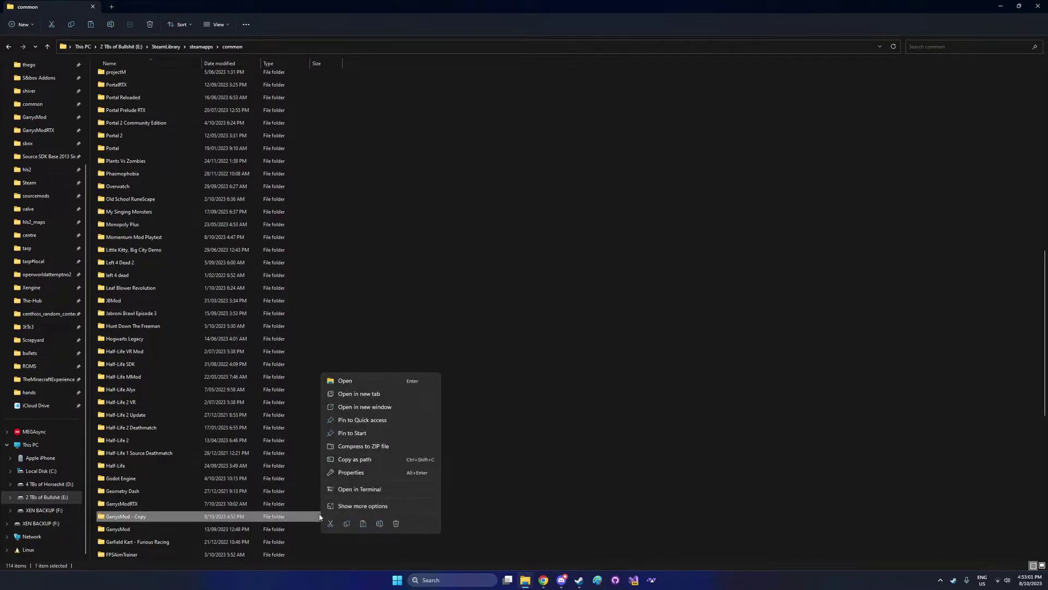
left_click(379, 524)
key("End")
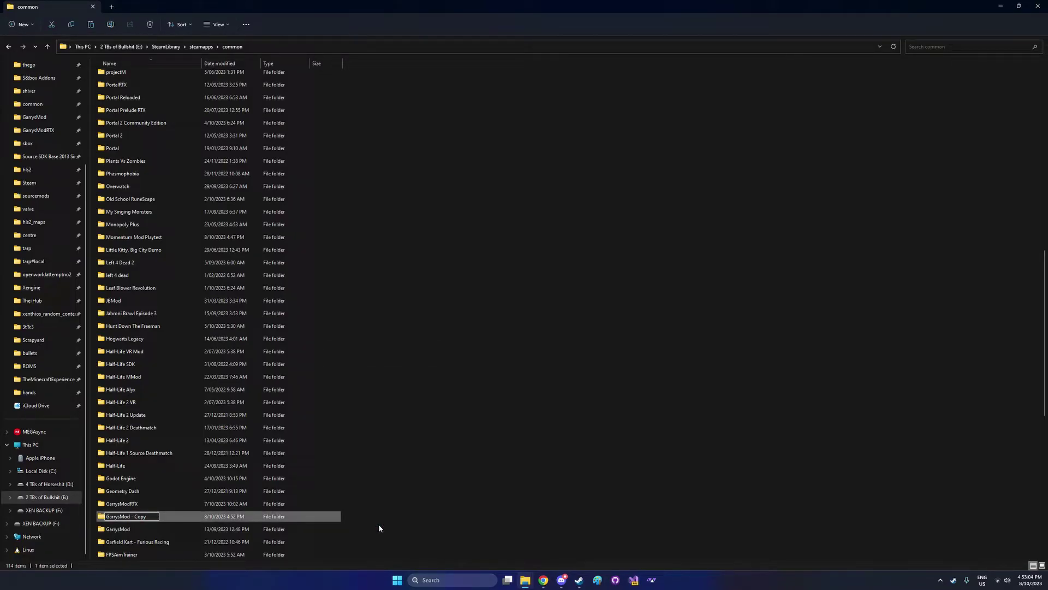
key("BackSpace")
key("BackSpace")
key("BackSpace")
key("BackSpace")
type("withRTX")
key("Return")
key("Return")
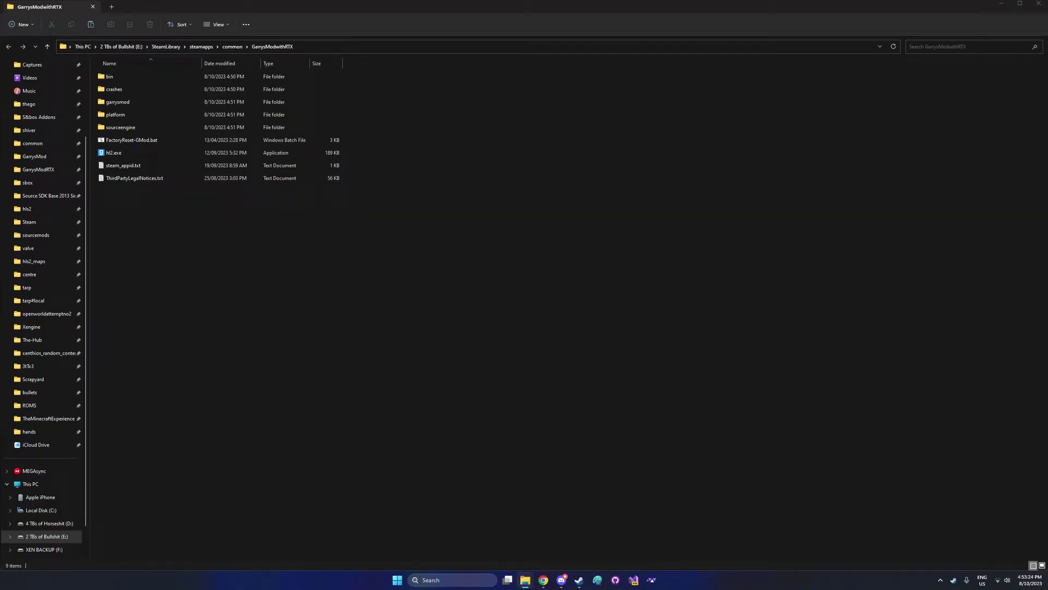
- Copy all contents of the downloaded bridge-remix release zip into the bin folder of GarrysModwithRTX
left_click_drag(1047, 243, 547, 203)
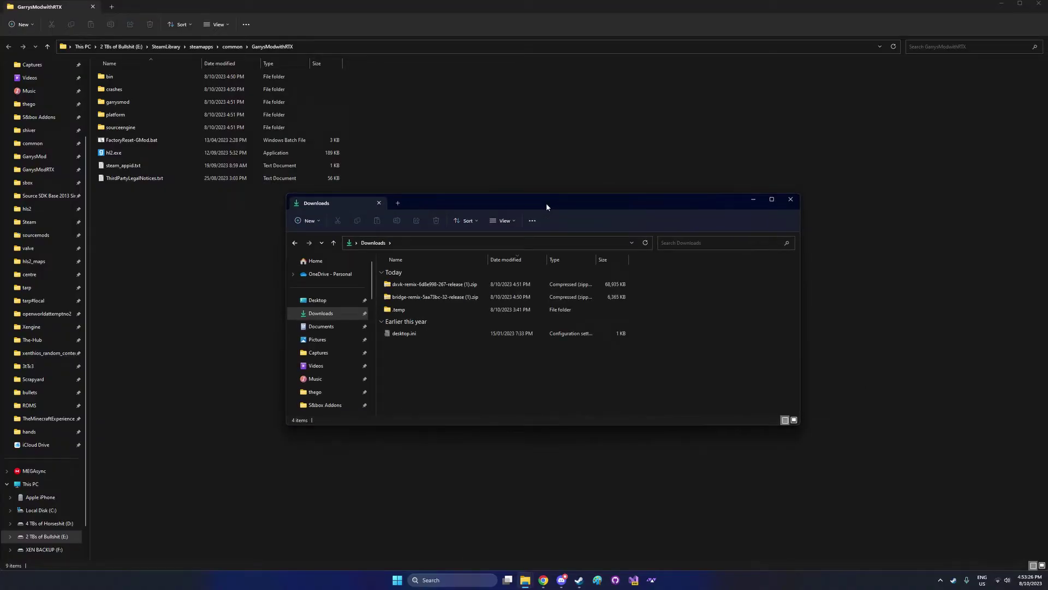
double_click(605, 297)
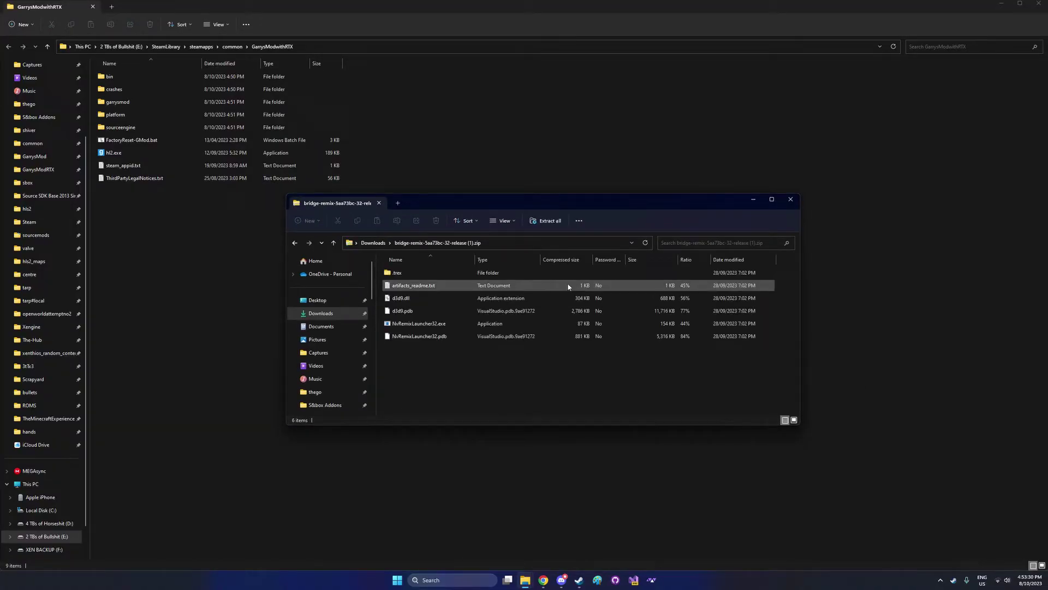
key("ctrl+a")
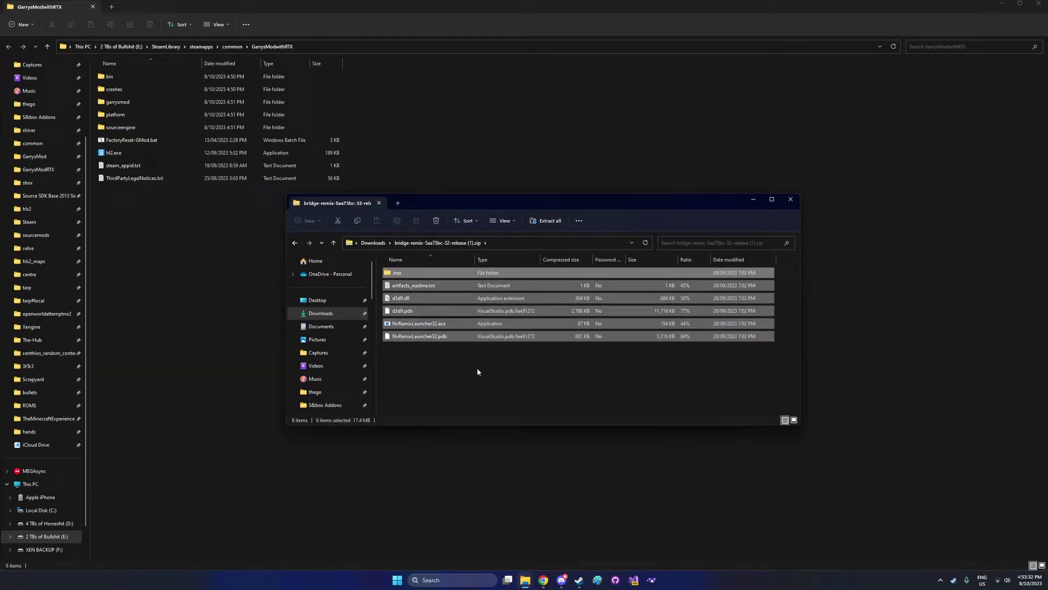
double_click(105, 76)
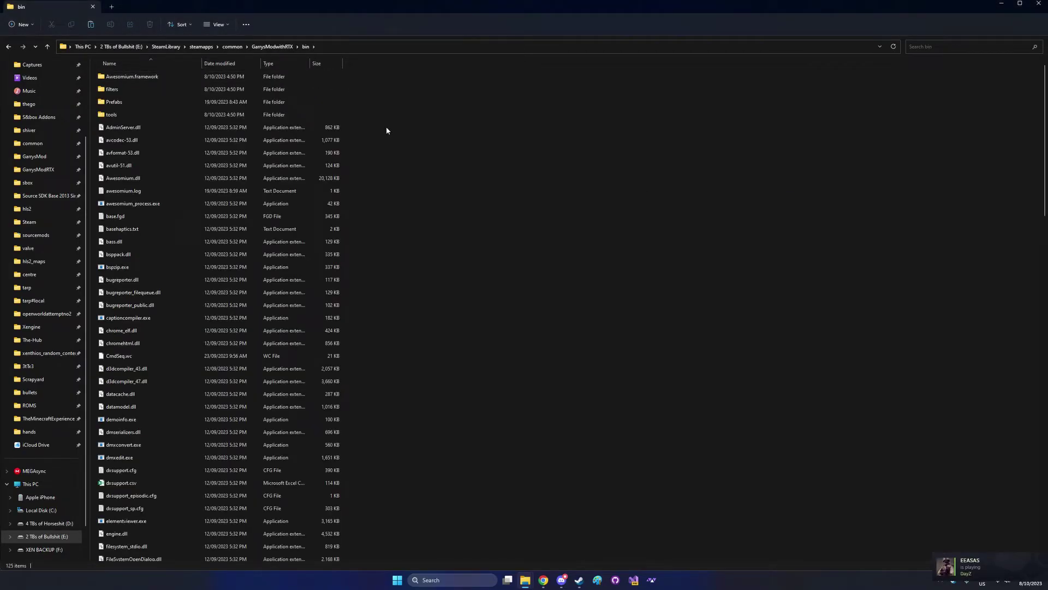
key("ctrl+v")
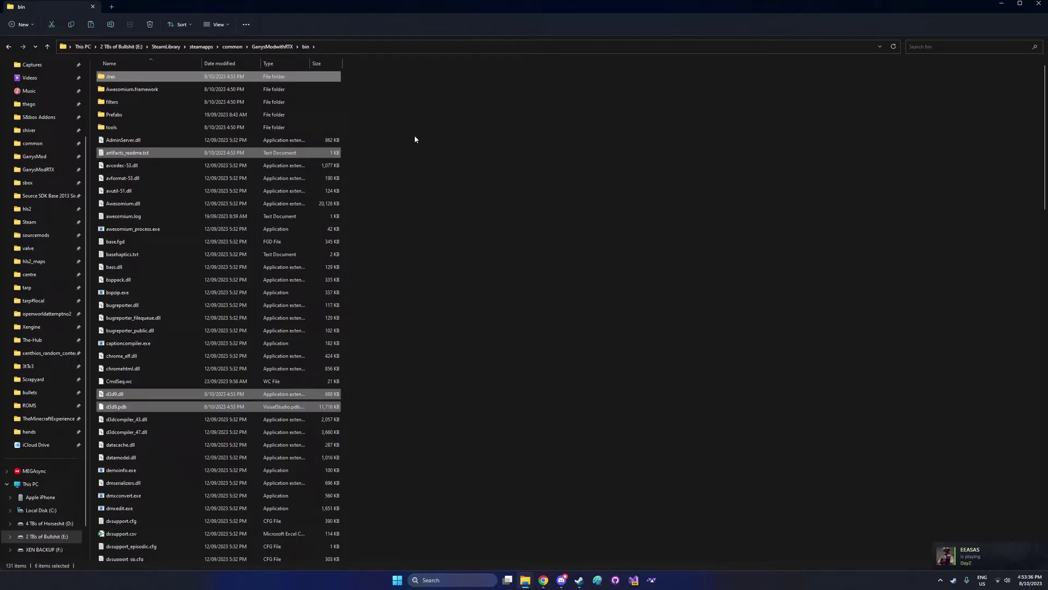
- Copy all contents of the downloaded dxvk-remix release zip into the .trex folder inside bin
key("alt+Tab")
key("alt+Left")
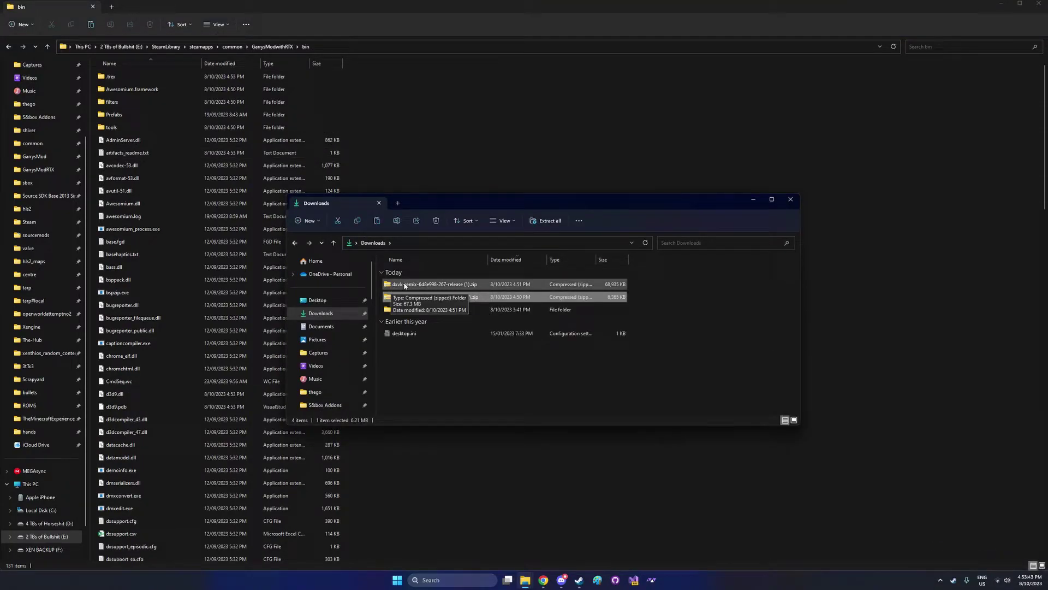
double_click(405, 284)
key("ctrl+a")
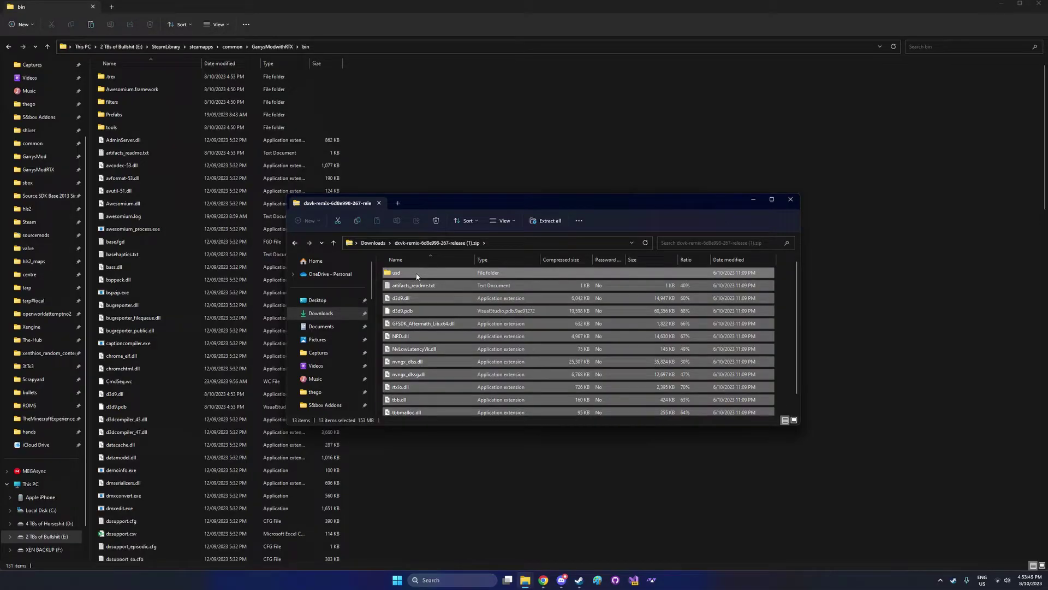
left_click(408, 145)
double_click(202, 76)
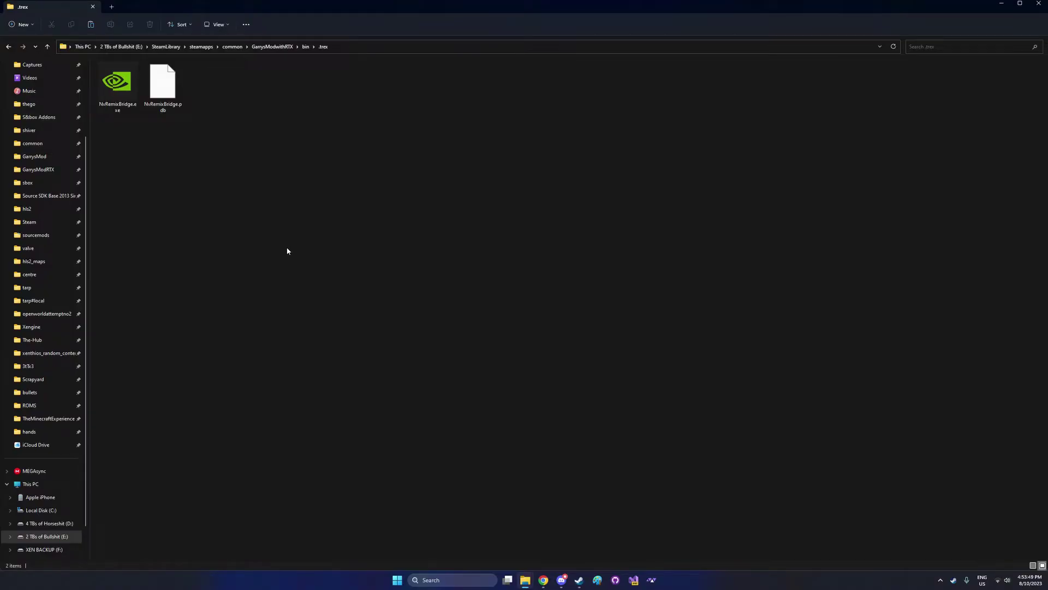
key("ctrl+v")
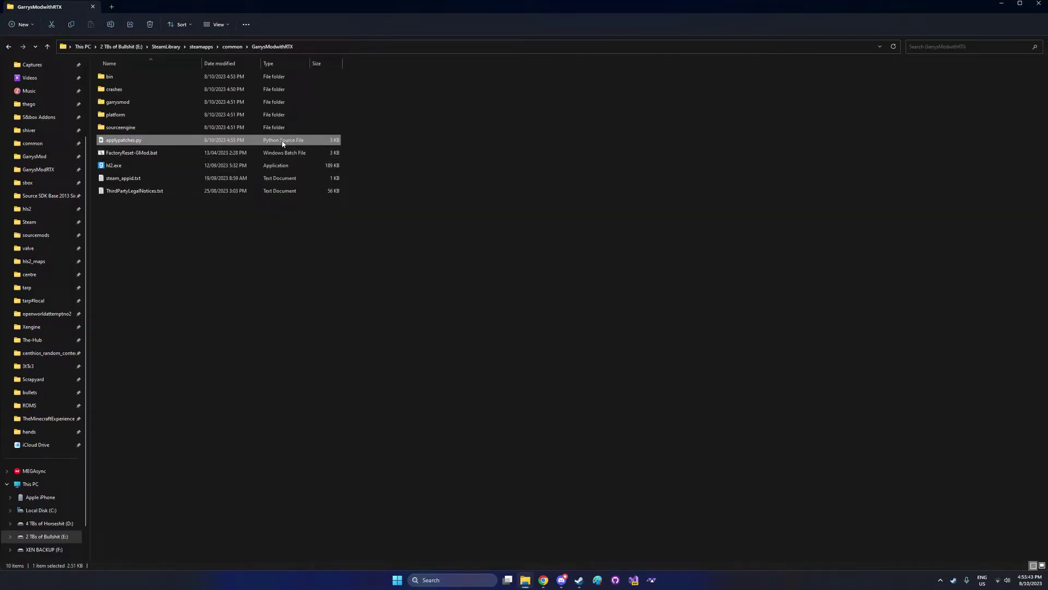
- Open a terminal in the GarrysModwithRTX folder that holds applypatches.py and move its window clear of the file list
double_click(328, 141)
right_click(283, 249)
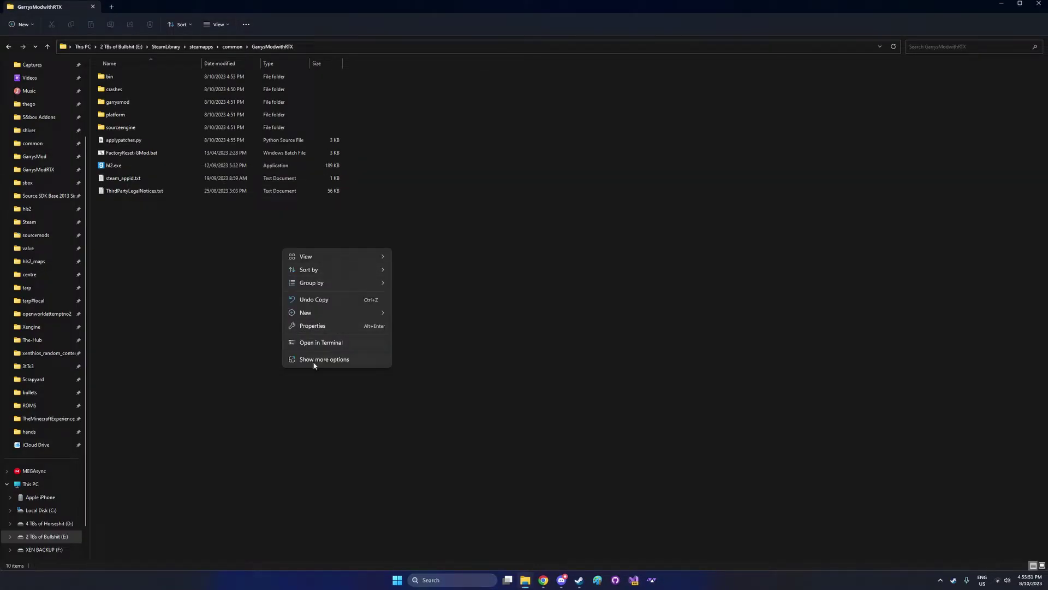
left_click(318, 346)
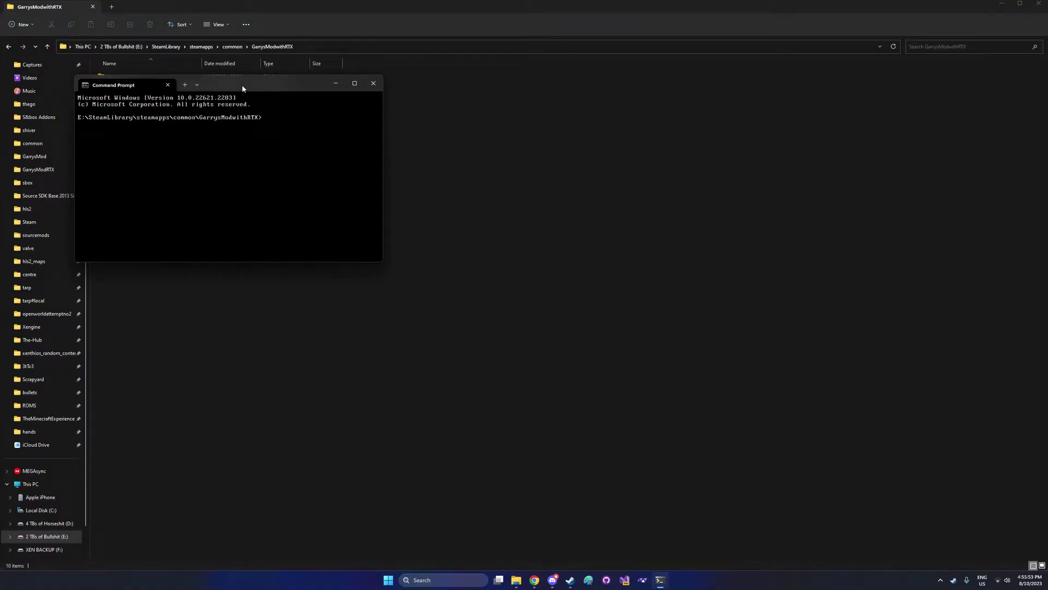
left_click_drag(242, 89, 406, 178)
- Launch a separate Command Prompt by searching Windows for "cmd"
left_click(452, 579)
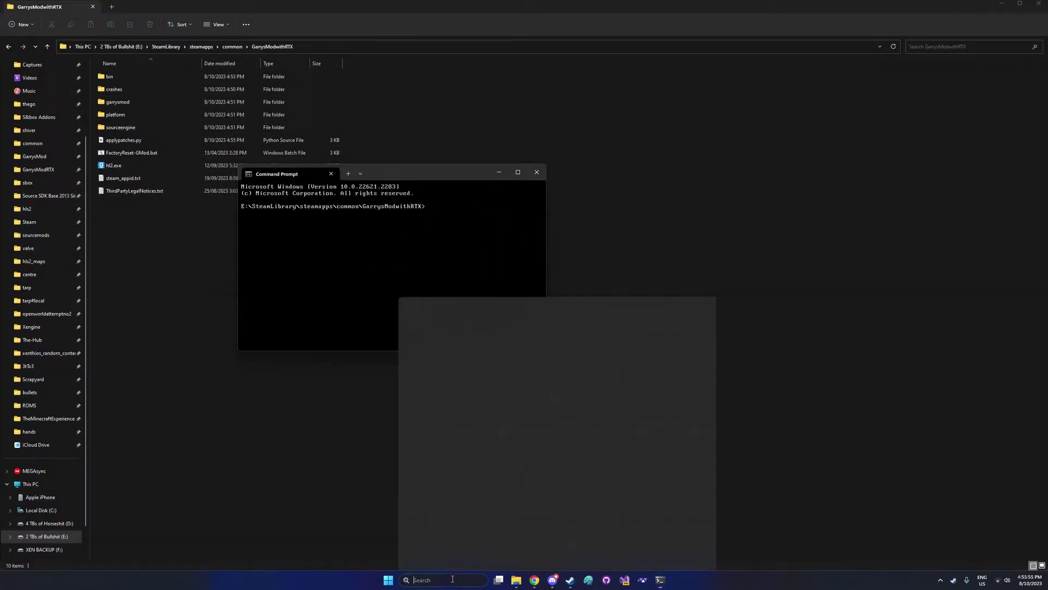
type("cmd")
key("Return")
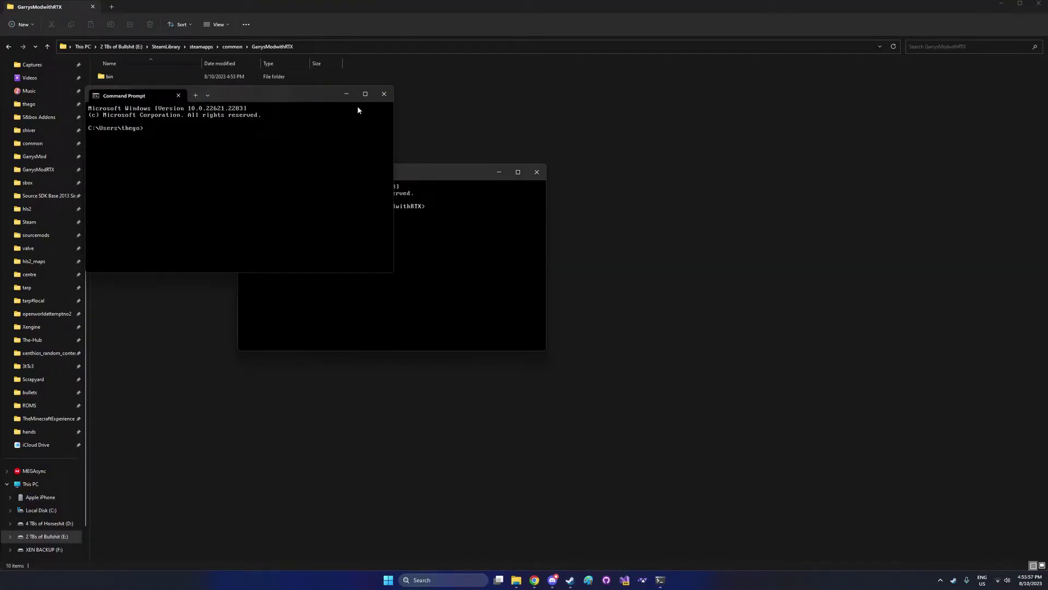
- Take the game folder's path from File Explorer and run cd E:\SteamLibrary\steamapps\common\GarrysModwithRTX in the terminal
left_click(320, 45)
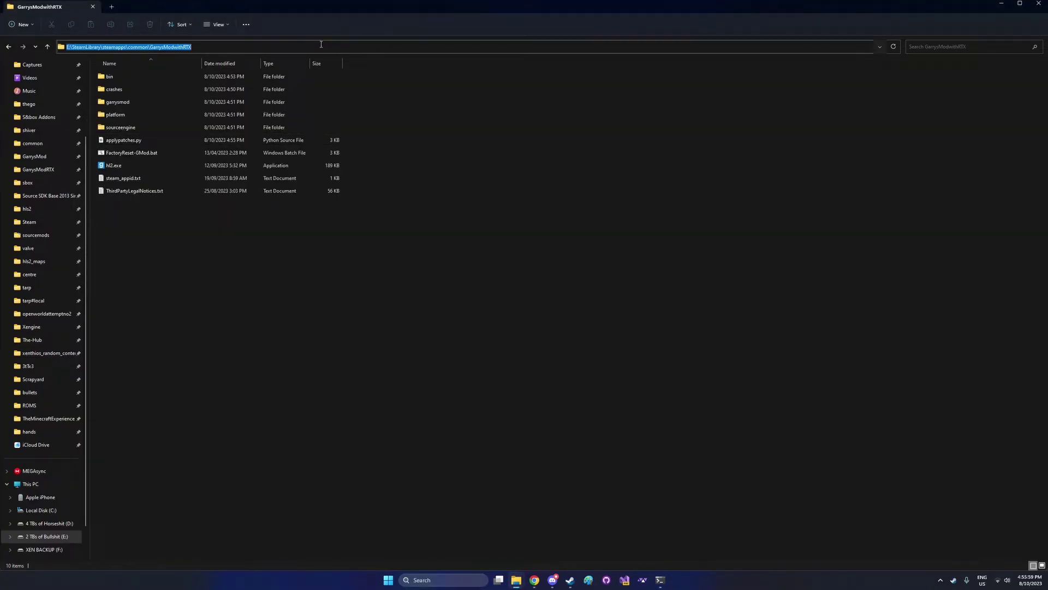
type("cmd")
key("Return")
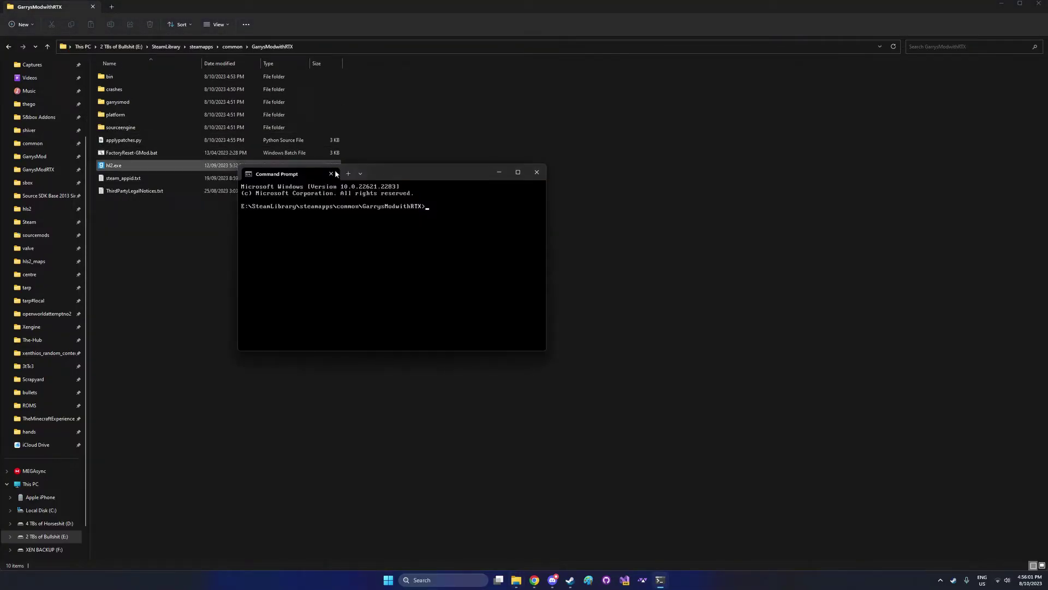
type("cd")
type("E:\\SteamLibrary\\steamapps\\common\\GarrysModwithRTX")
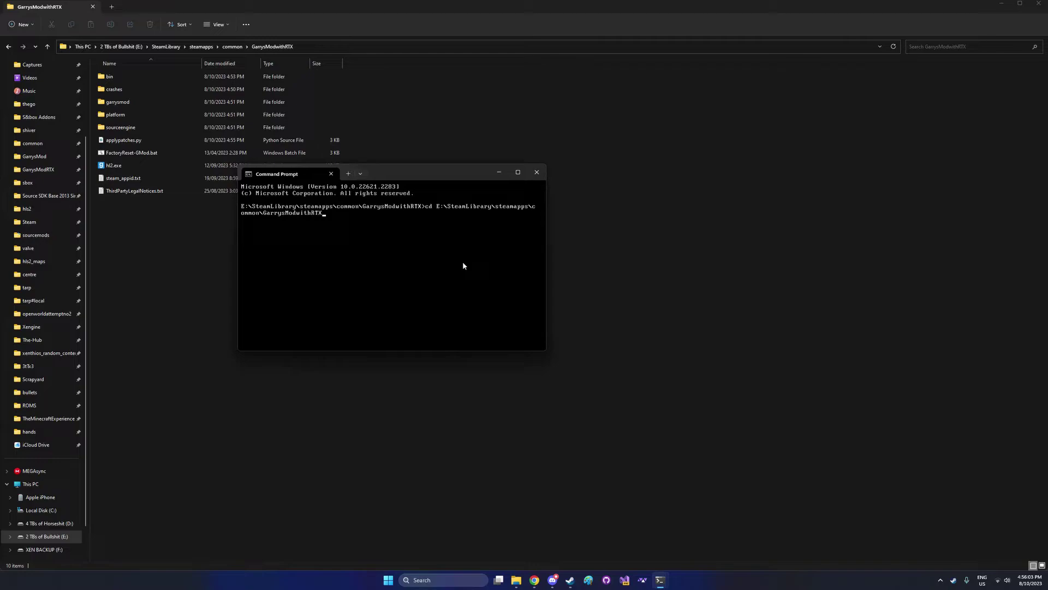
key("Return")
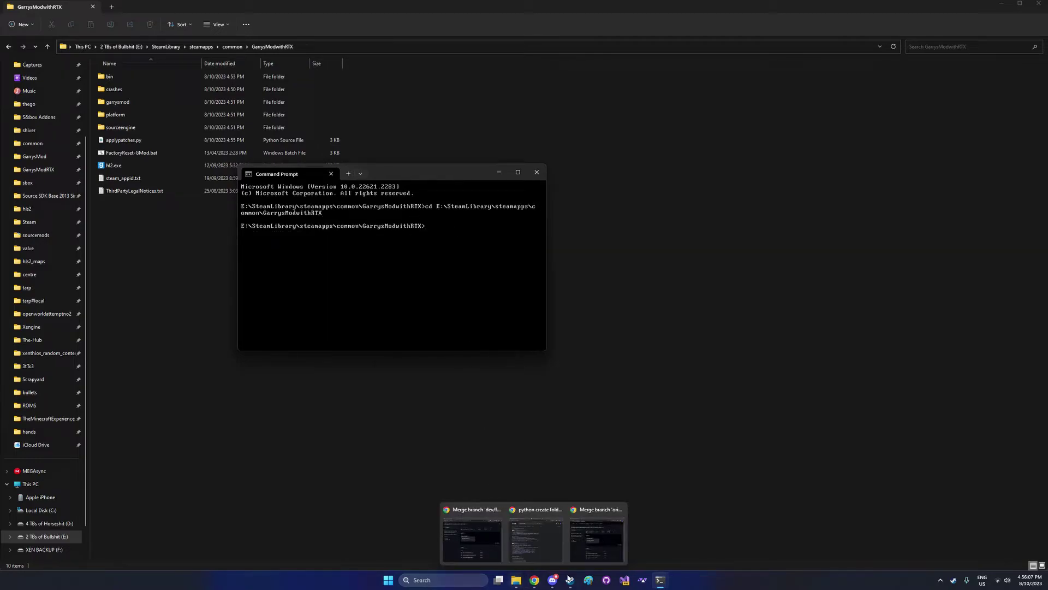
- In the second Command Prompt, run cd E:\SteamLibrary\steamapps\common\GarrysModwithRTX and switch to the E: drive
mouse_move(660, 580)
left_click(688, 545)
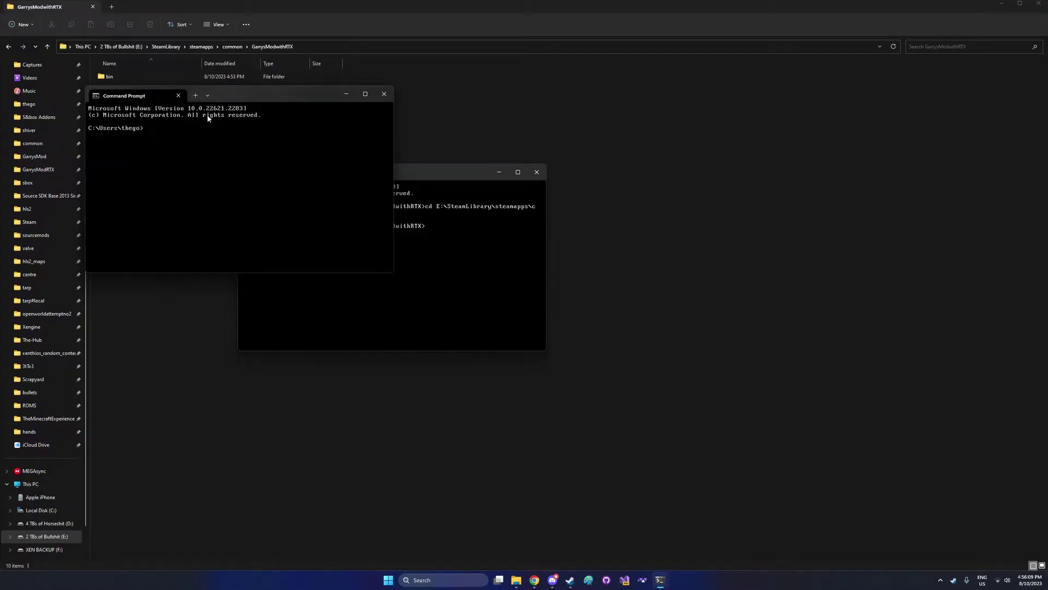
type("E:\\SteamLibrary\\steamapps\\common\\GarrysModwithRTX")
type("cd")
key("Return")
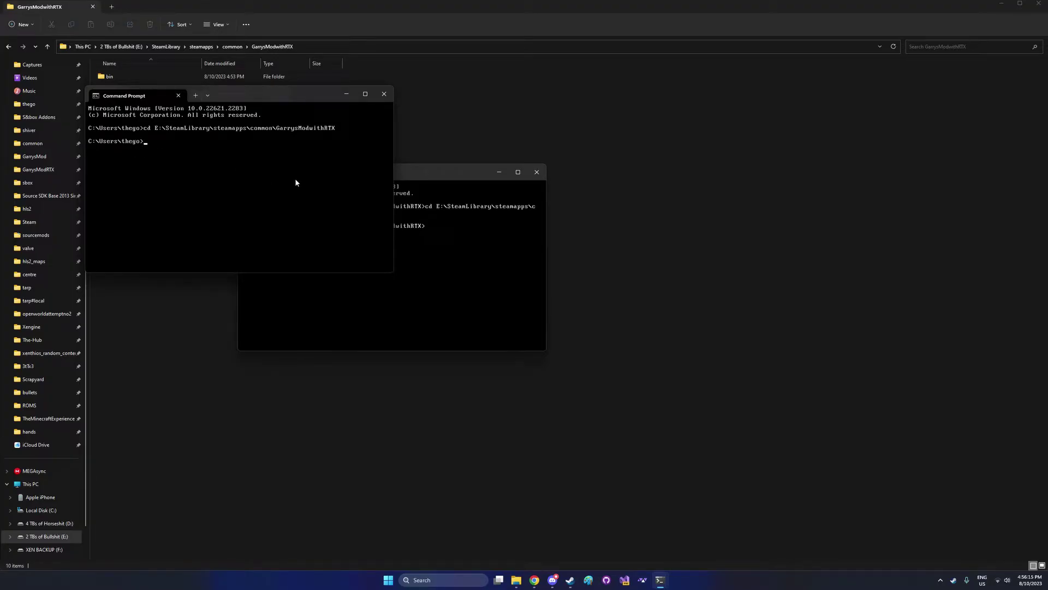
type("E:")
key("Return")
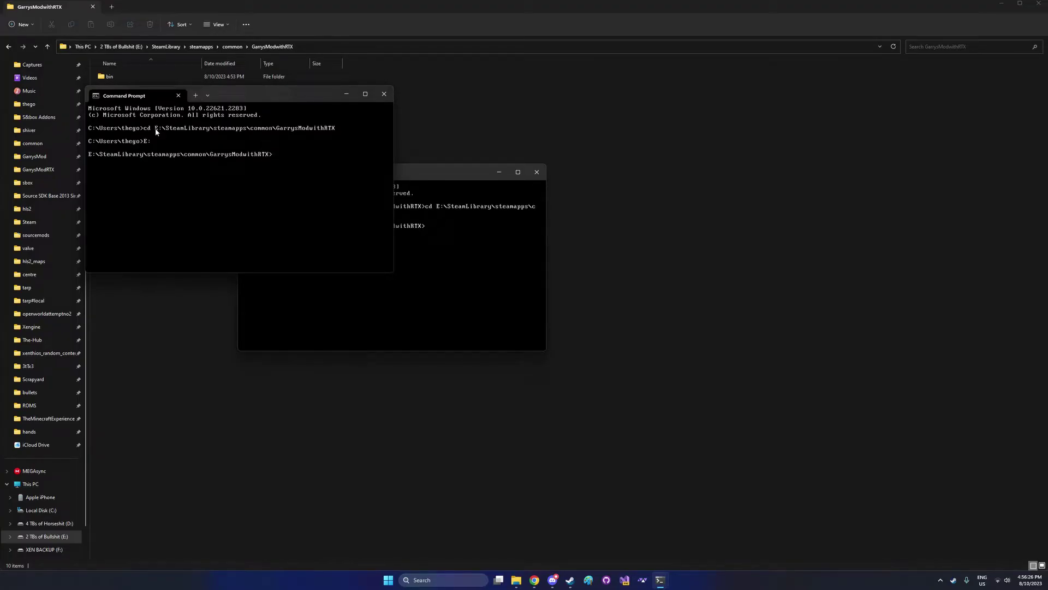
left_click_drag(155, 131, 161, 131)
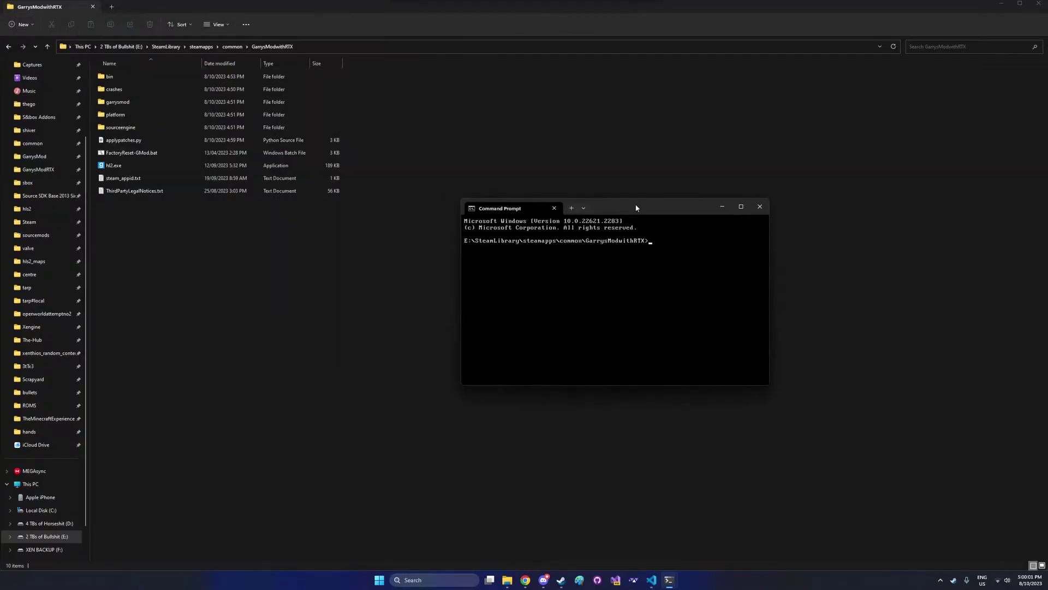
- Run python applypatches.py . from the GarrysModwithRTX folder, with the terminal window moved clear of the file list
left_click_drag(648, 209, 592, 253)
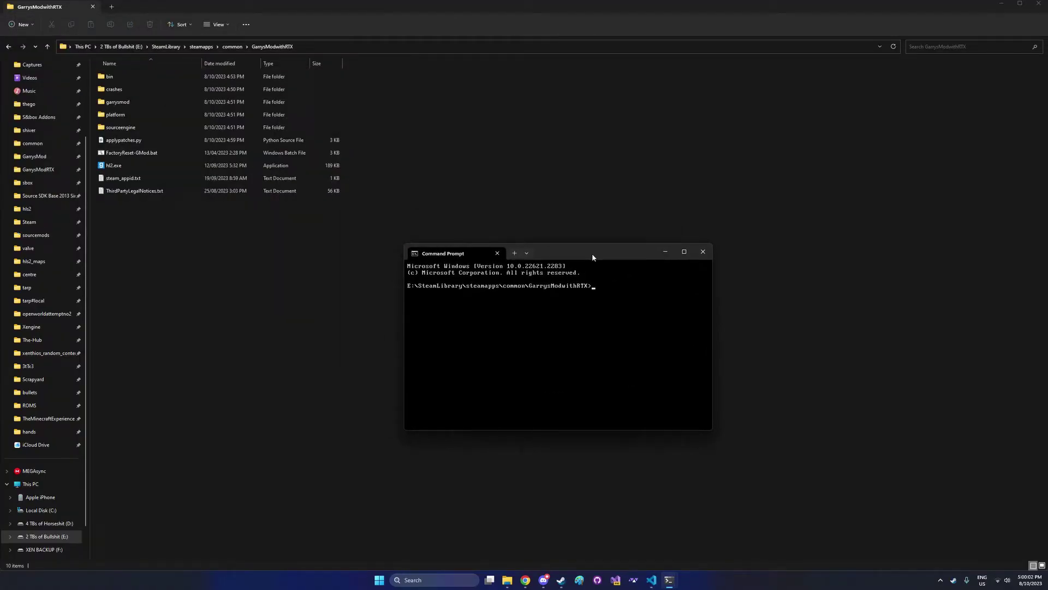
type("python applypatches,")
type("py .")
key("Return")
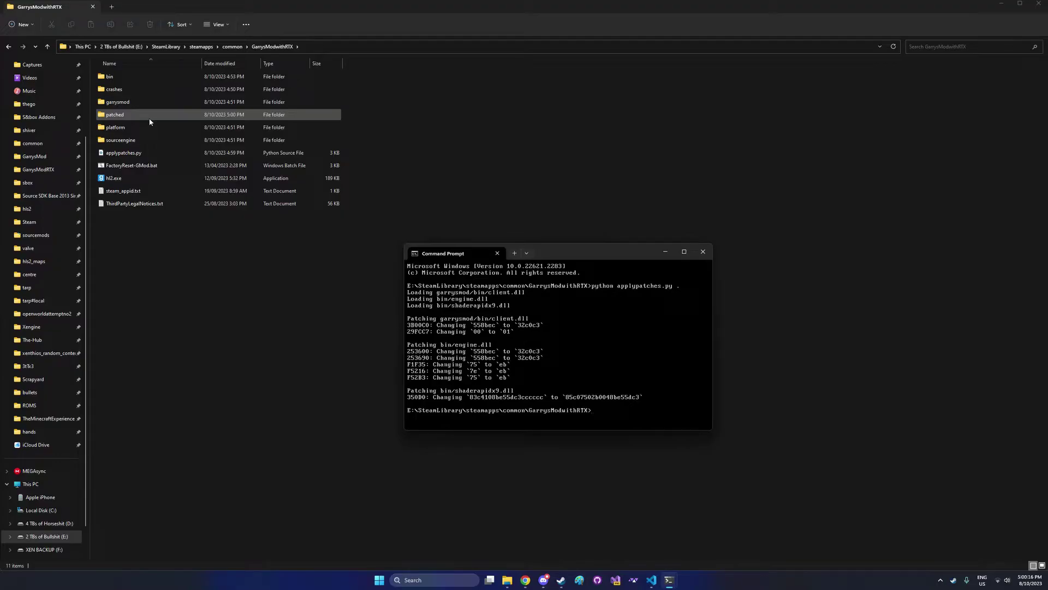
- Copy the bin and garrysmod folders from patched into GarrysModwithRTX, replacing the files with the same names
left_click(148, 115)
double_click(147, 114)
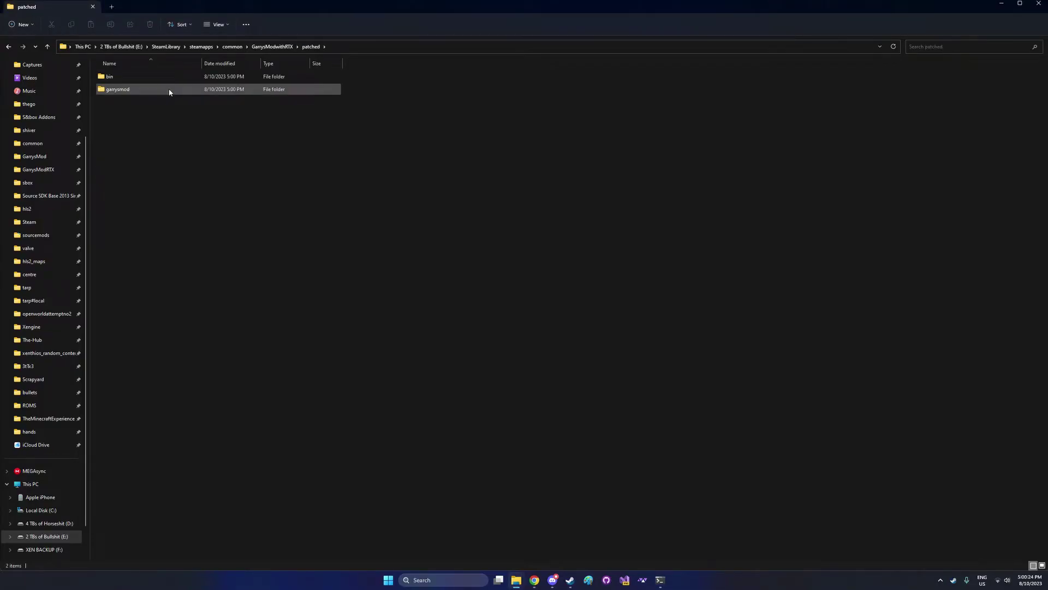
left_click(156, 77)
left_click(147, 91, "ctrl")
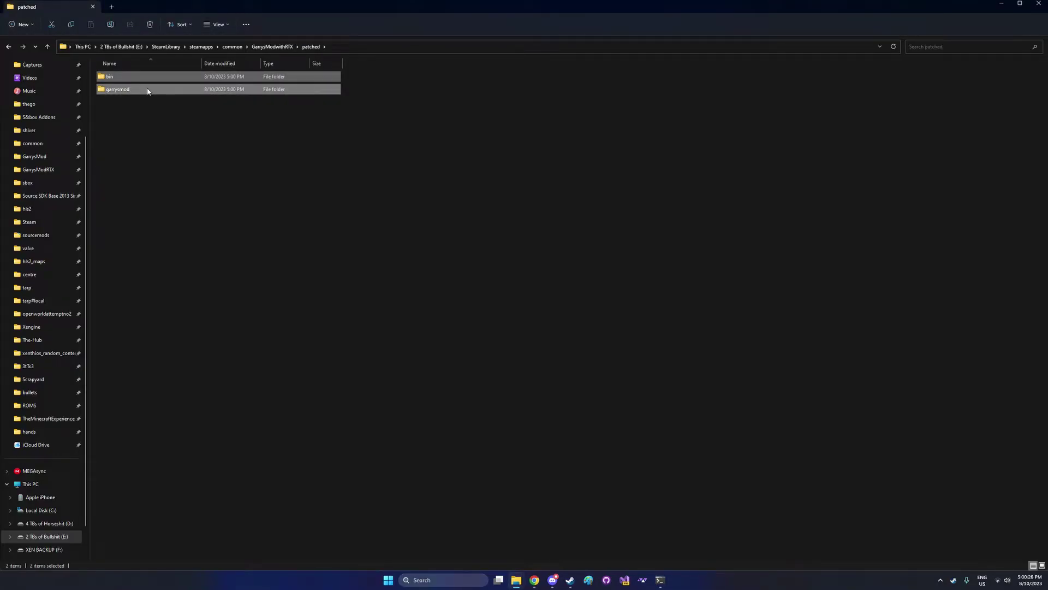
left_click_drag(218, 173, 150, 80)
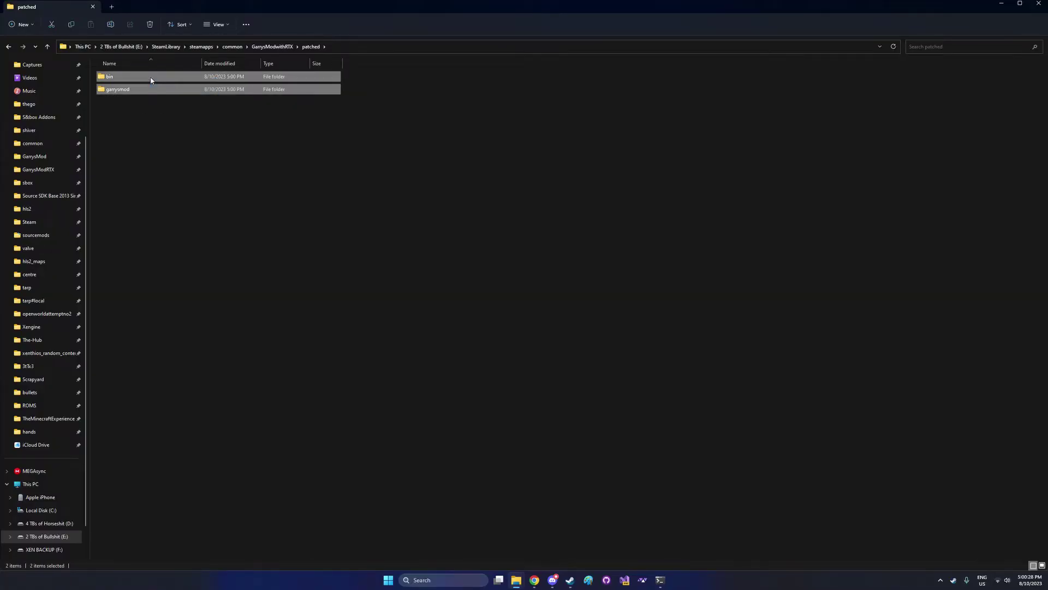
left_click(283, 48)
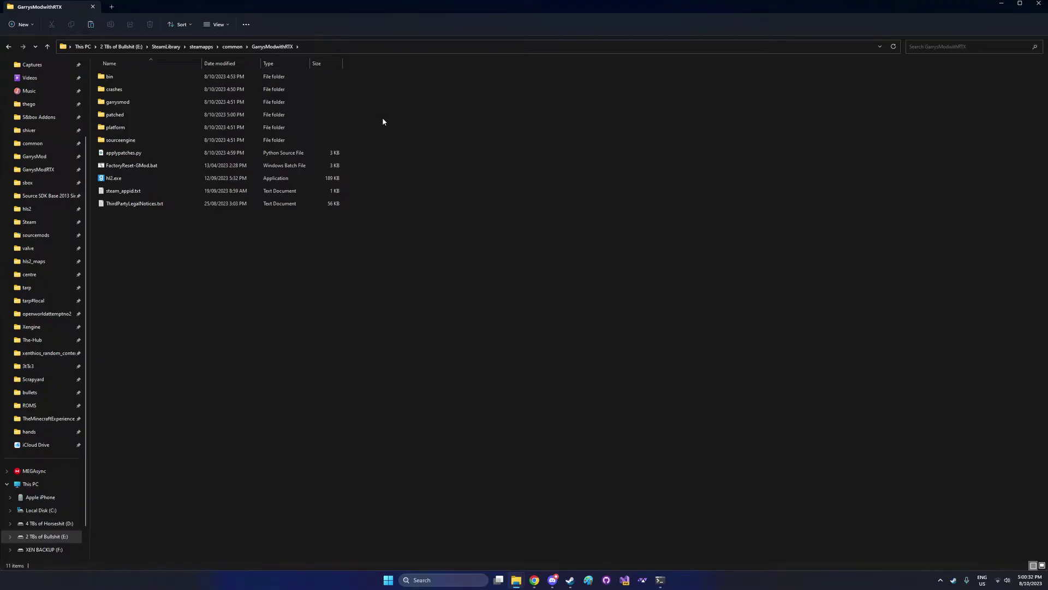
key("ctrl+v")
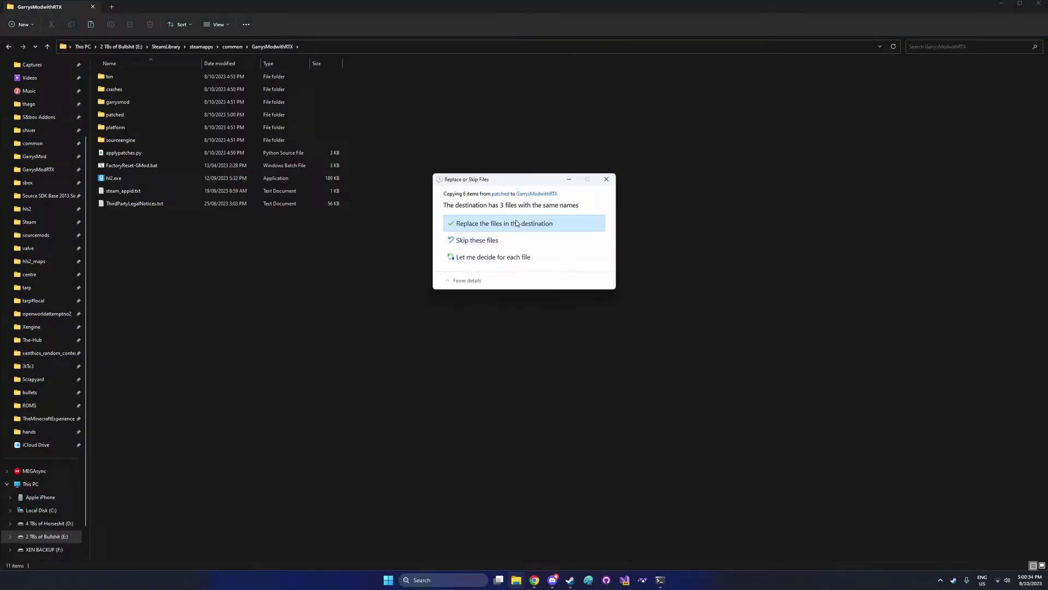
left_click(516, 223)
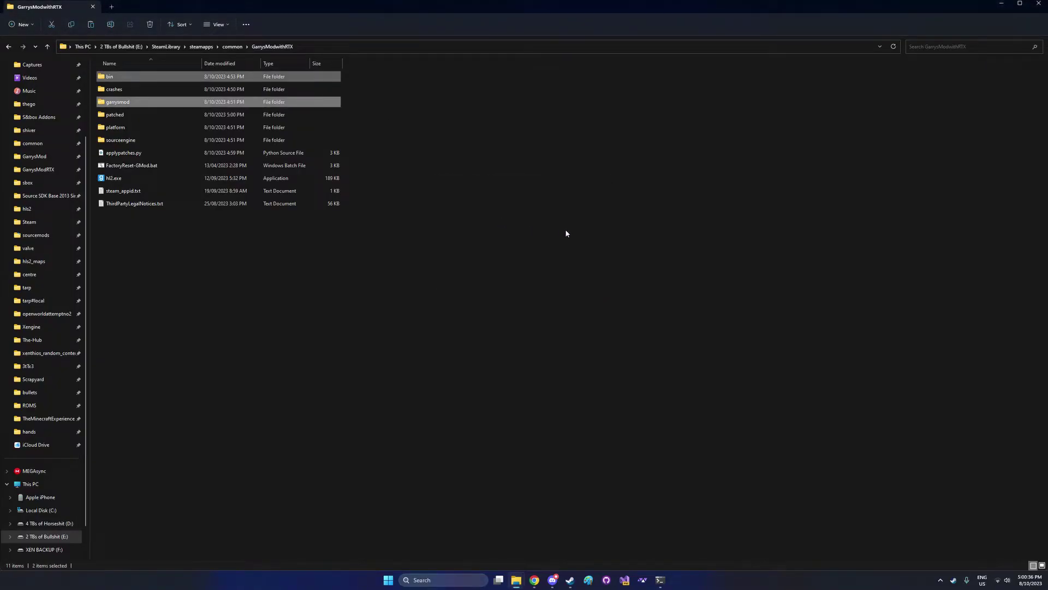
left_click(566, 233)
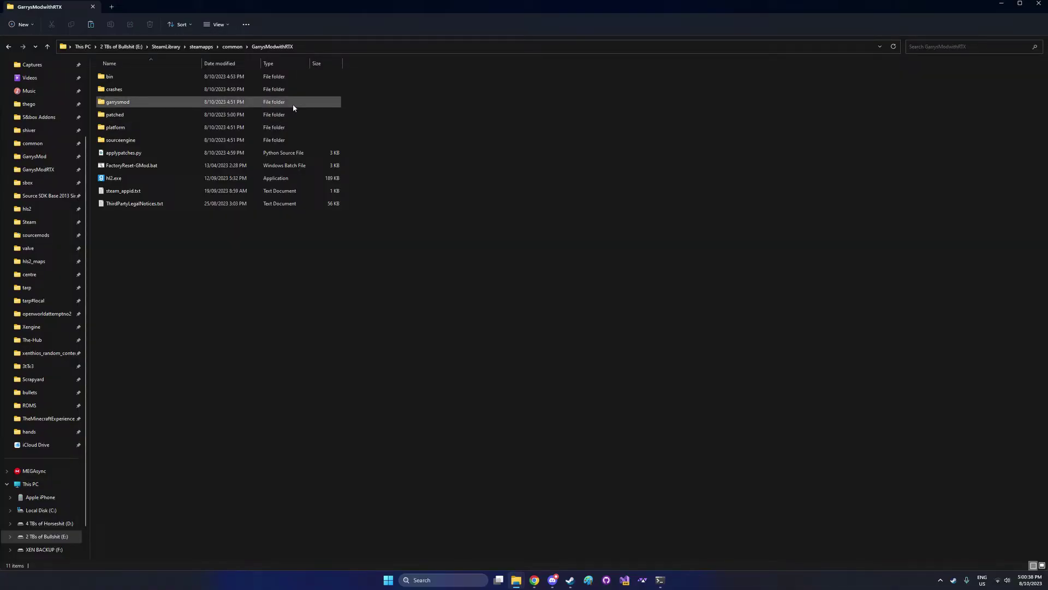
- Delete game_shader_generic_garrysmod.dll from the bin folder inside garrysmod
double_click(299, 103)
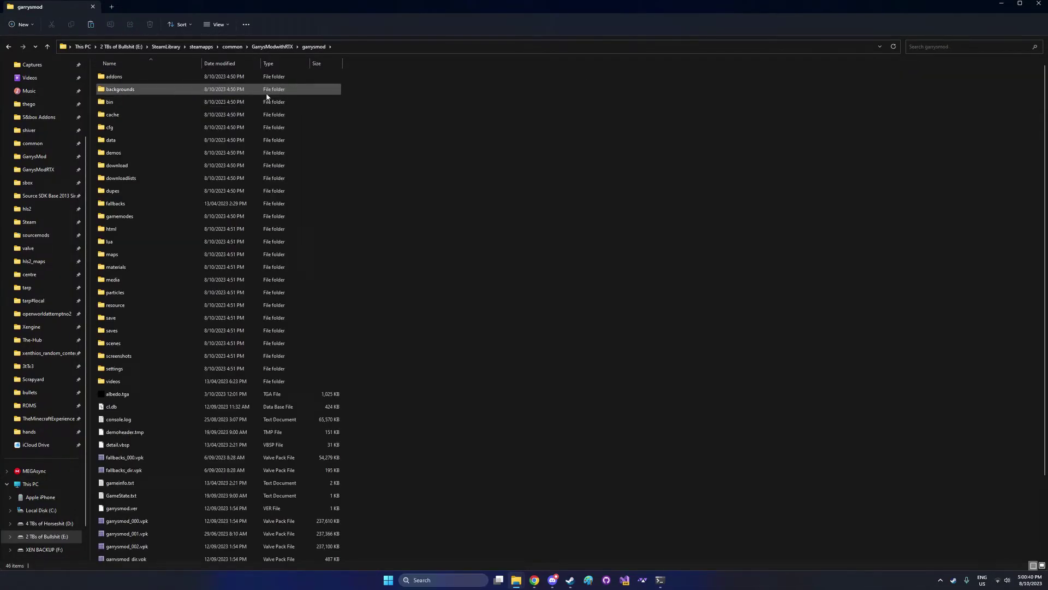
double_click(258, 102)
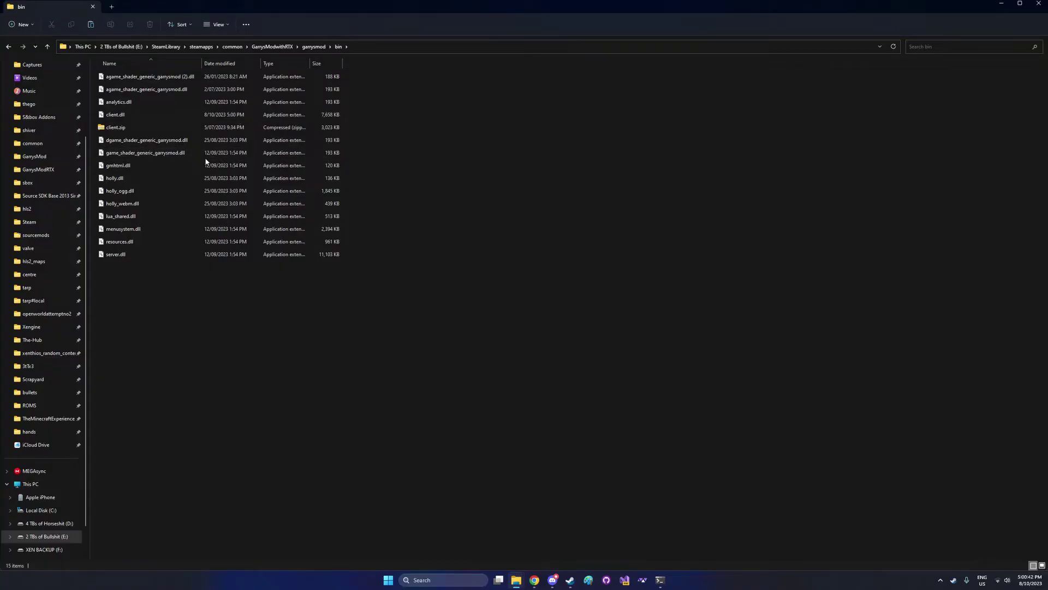
left_click(124, 157)
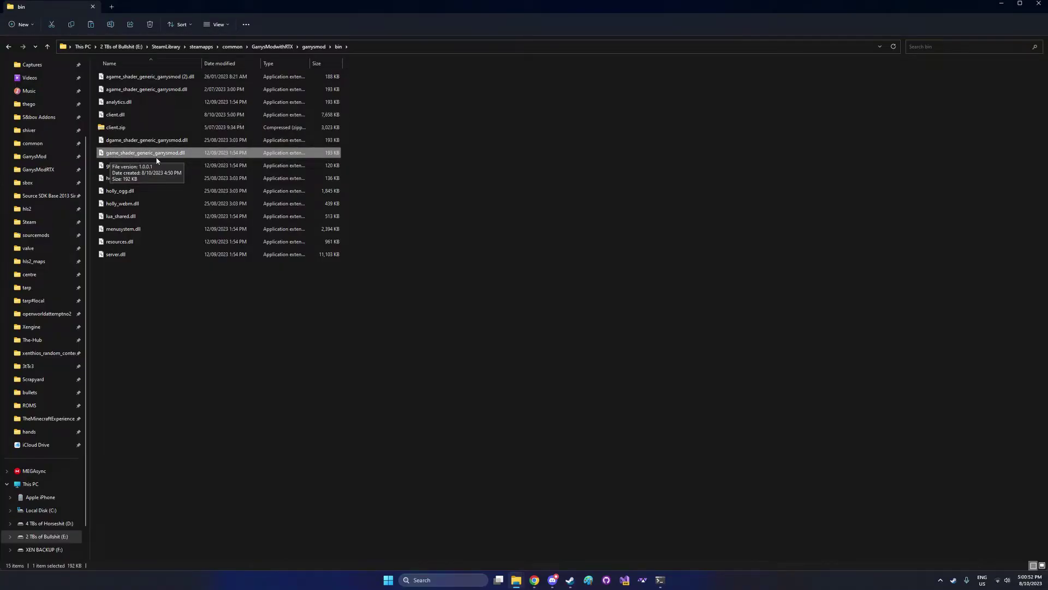
right_click(189, 156)
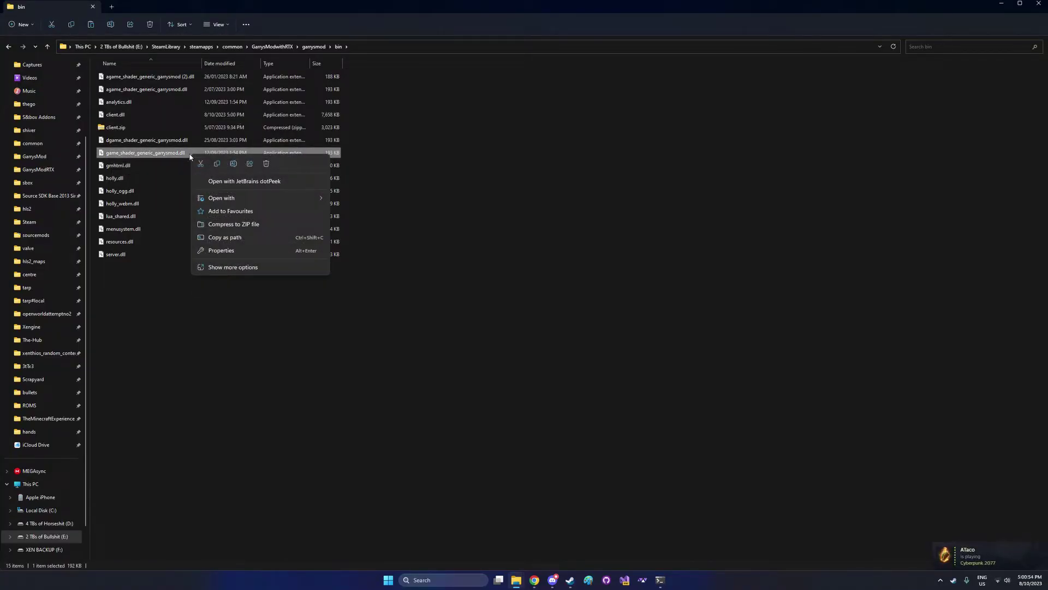
left_click(266, 163)
left_click(553, 321)
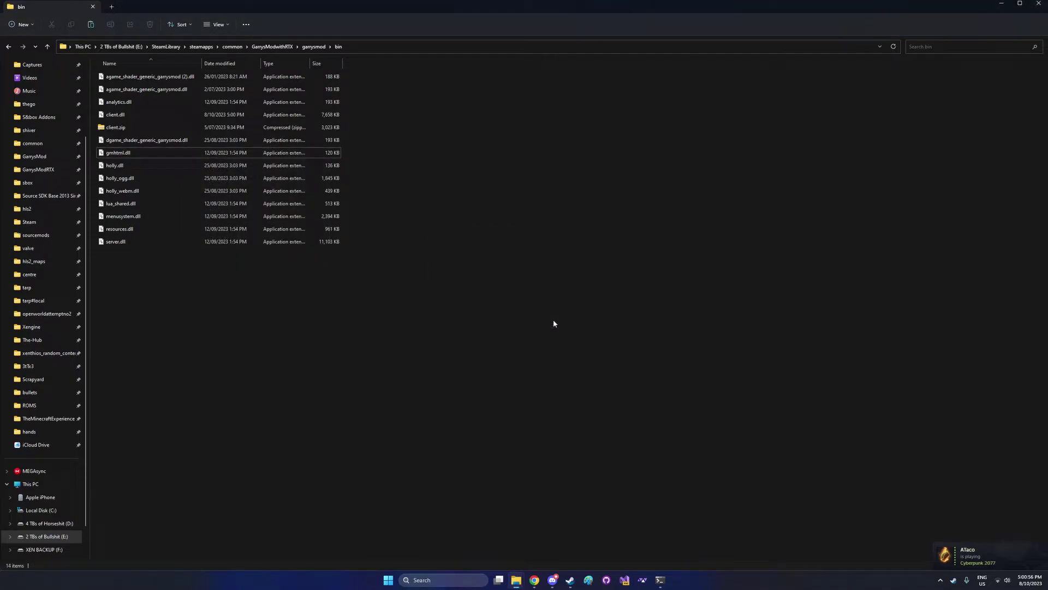
- Return to the garrysmod folder, switch to Chrome and download the gmod-lua-menu repository from GitHub as a ZIP
left_click(314, 47)
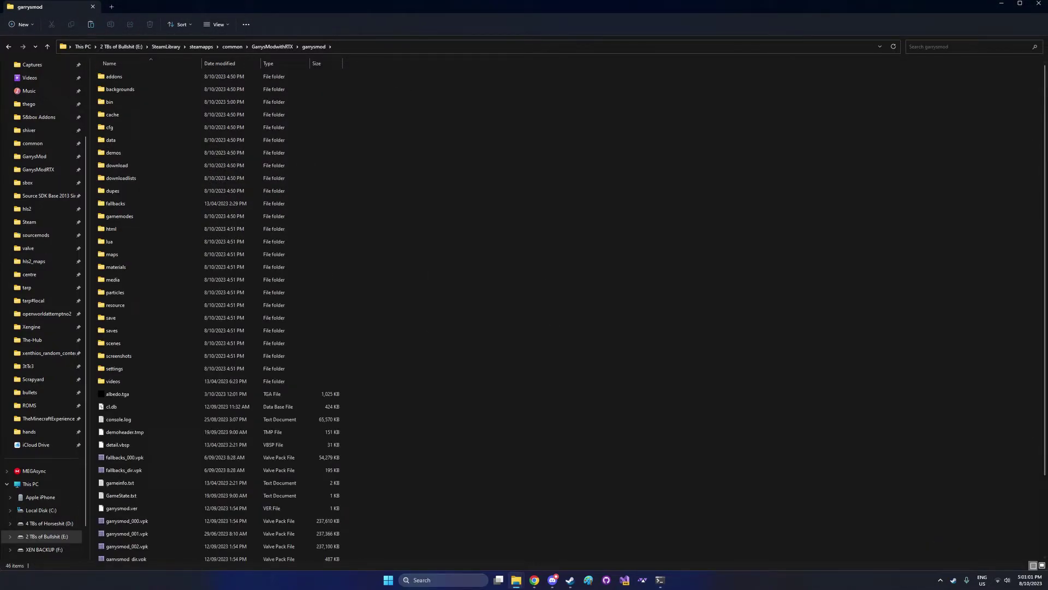
key("alt+Tab")
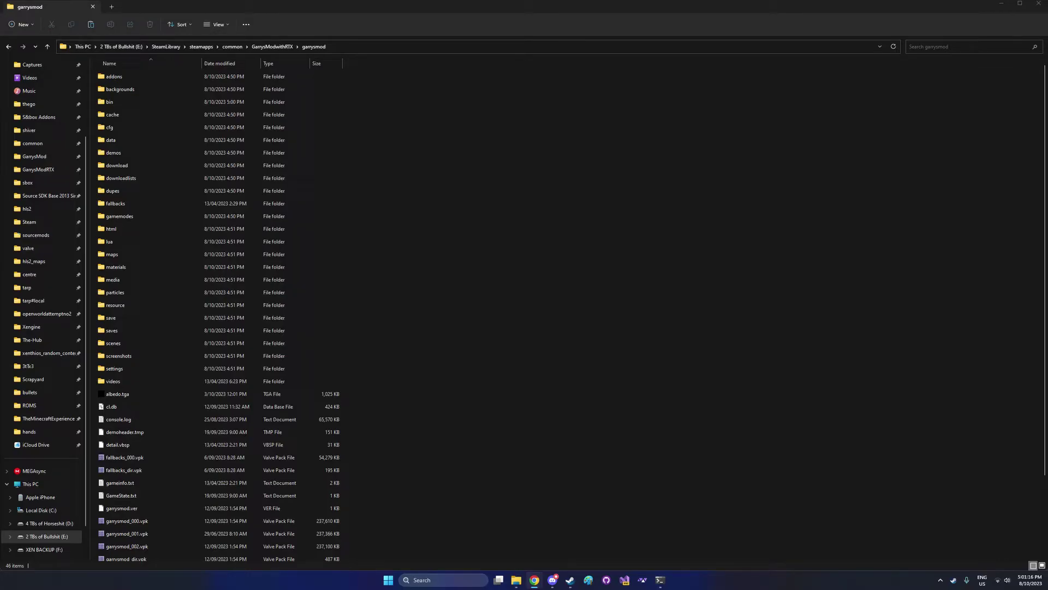
left_click_drag(527, 589, 551, 112)
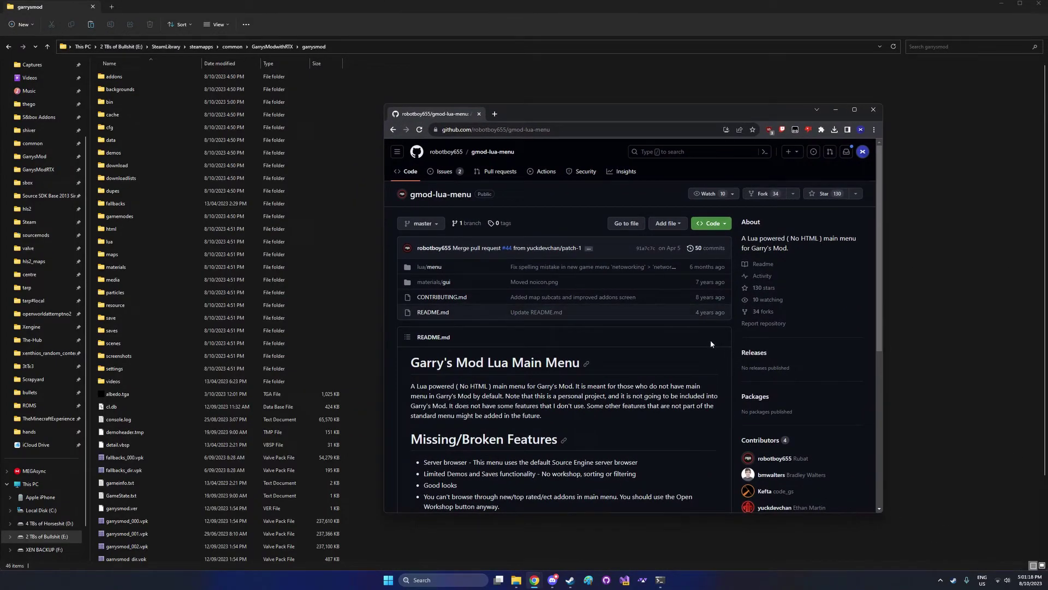
left_click(718, 229)
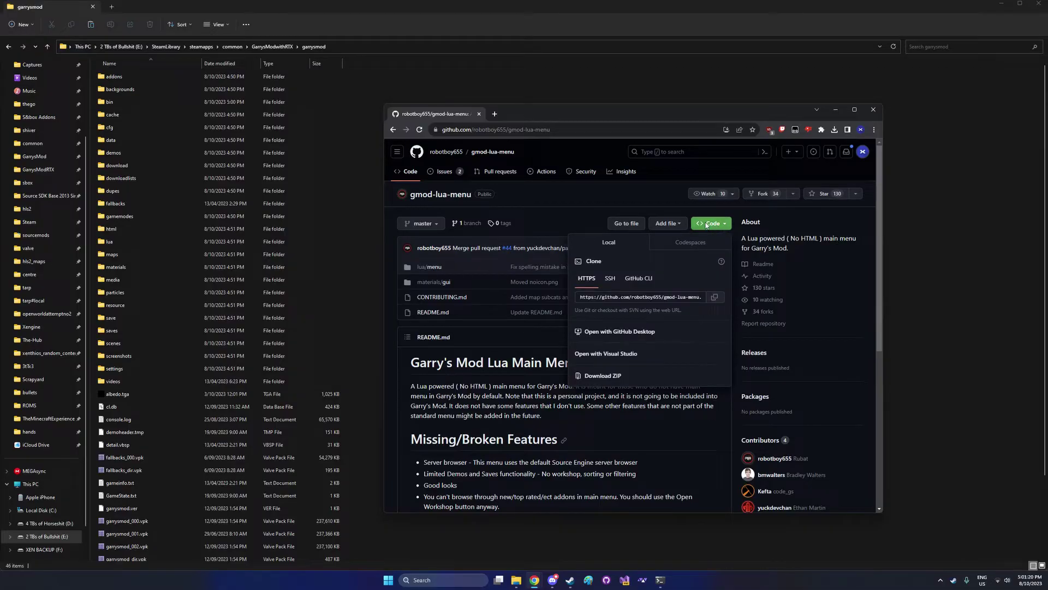
left_click(619, 376)
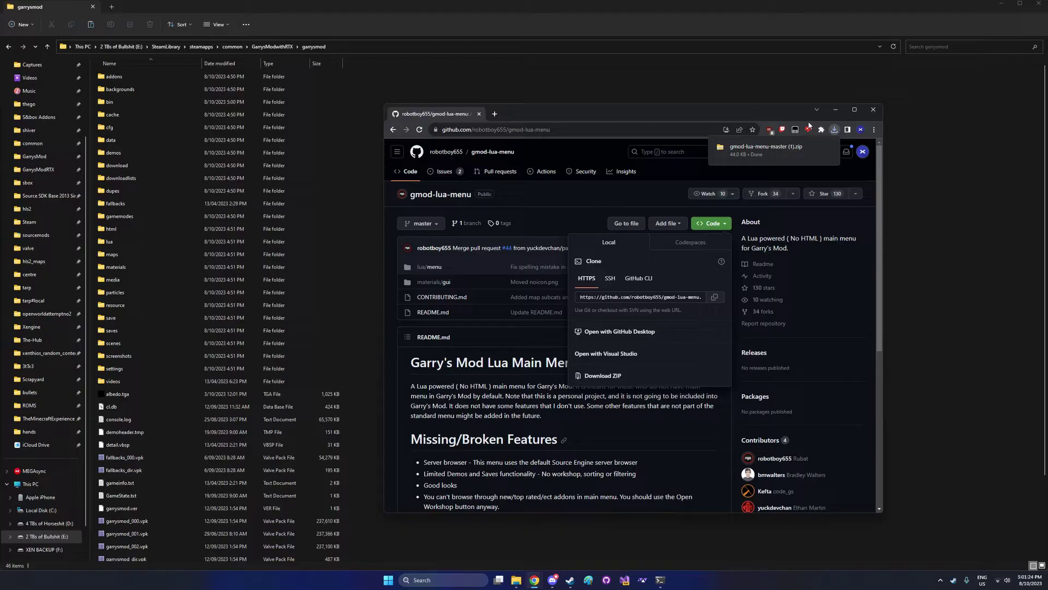
- Copy all contents of gmod-lua-menu-master from the downloaded zip into the garrysmod folder, replacing the existing files
left_click(775, 150)
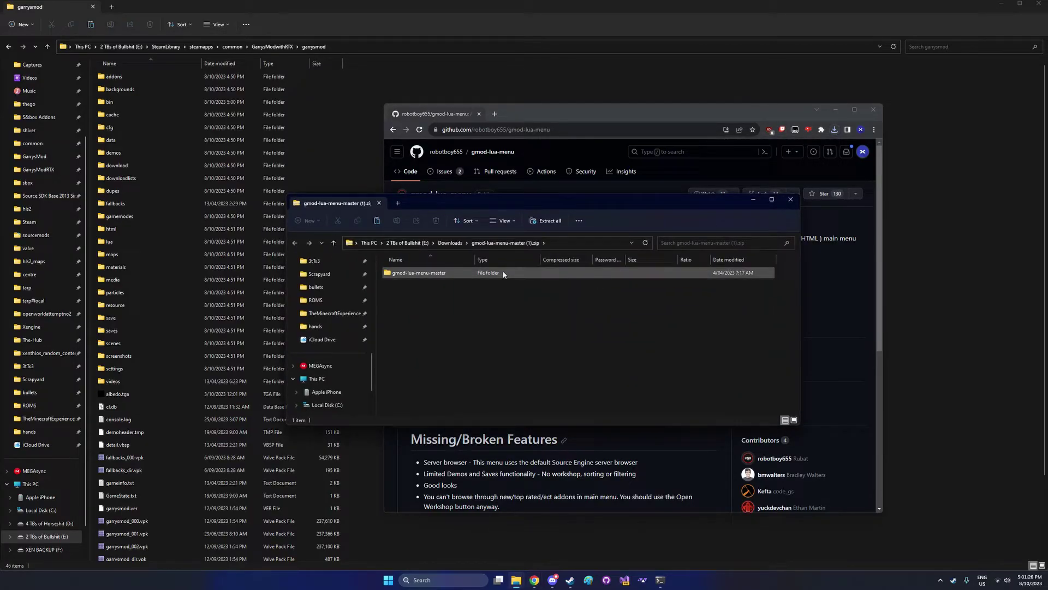
double_click(503, 274)
left_click_drag(483, 347, 418, 265)
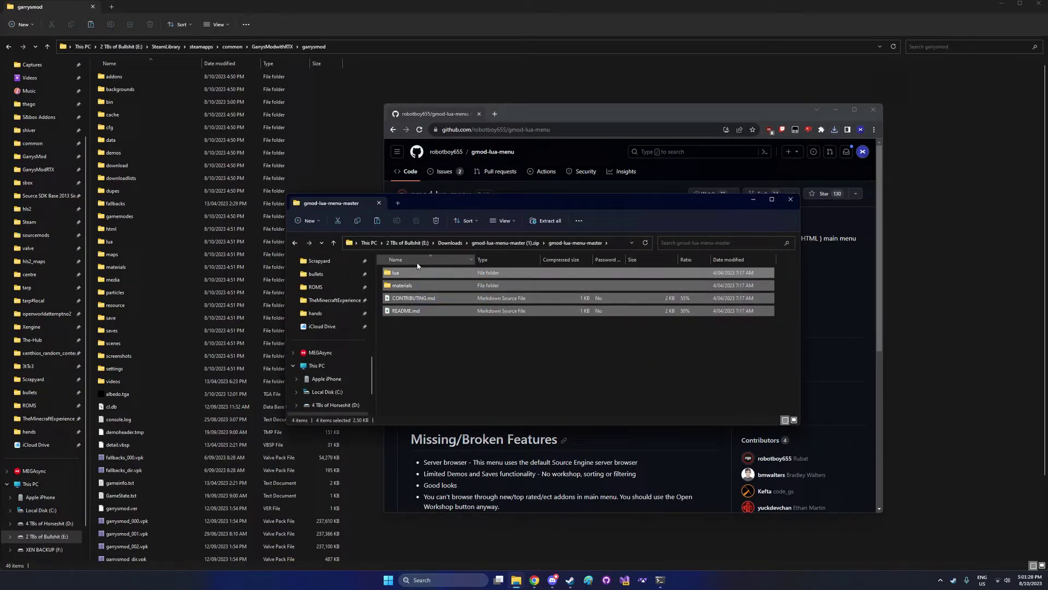
left_click(413, 65)
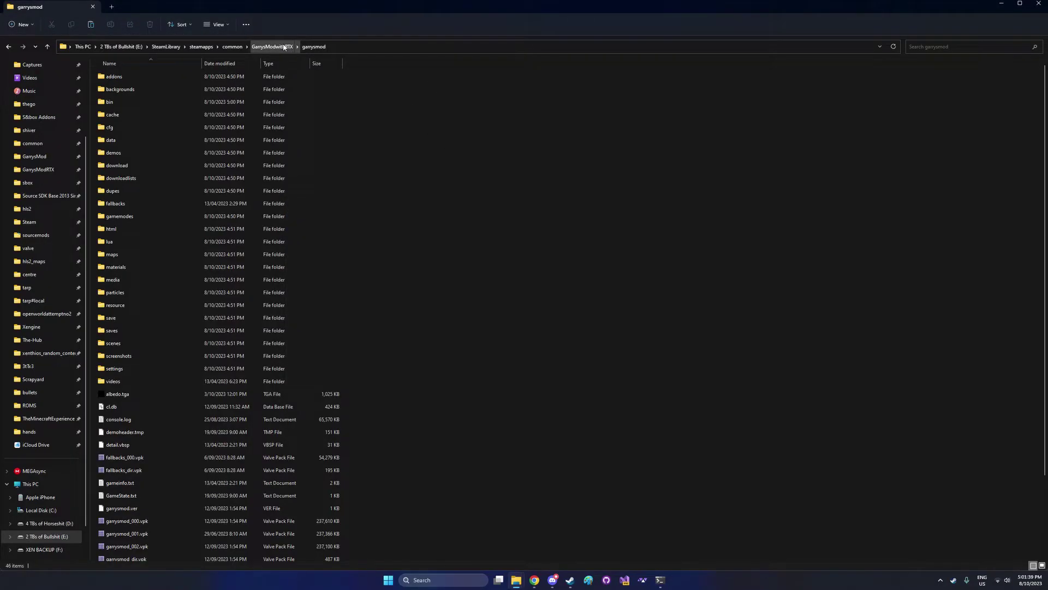
key("ctrl+v")
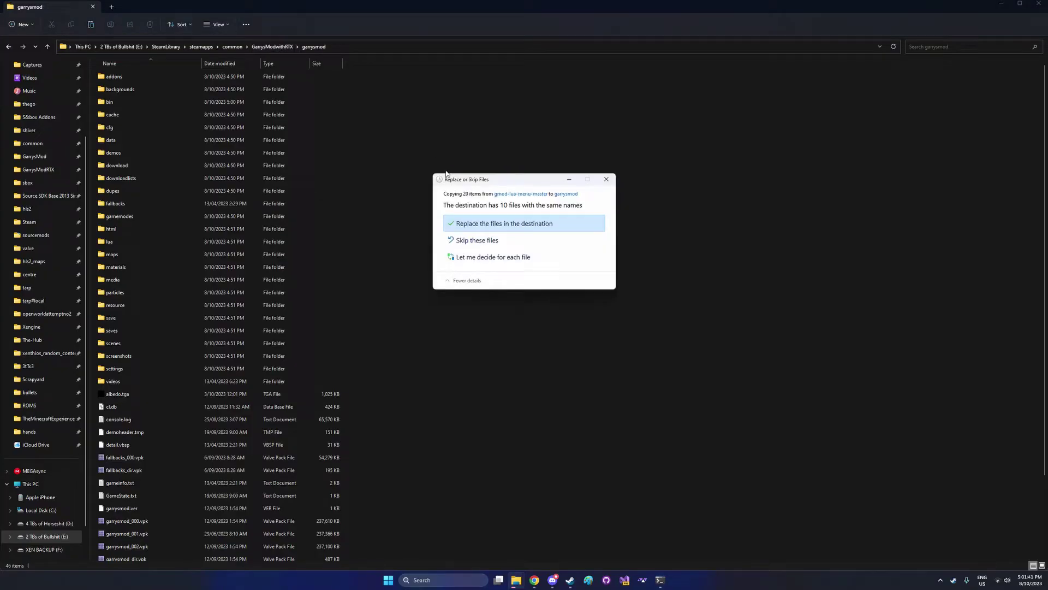
left_click(512, 228)
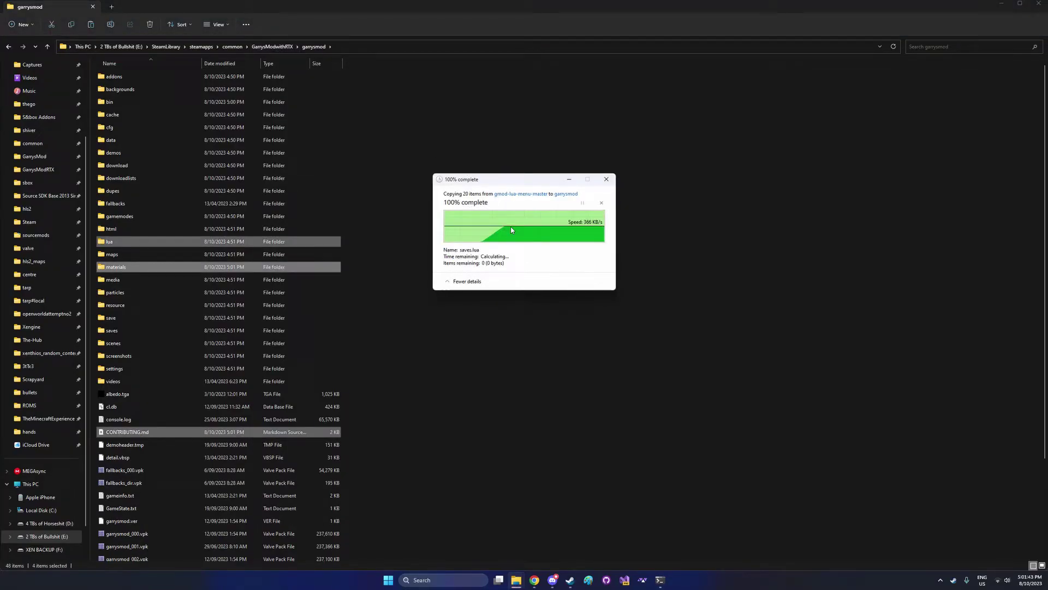
- Open menu.lua from garrysmod\lua\menu, comment out the include( "loading.lua" ) line with //, save it and close the editor
left_click(305, 243)
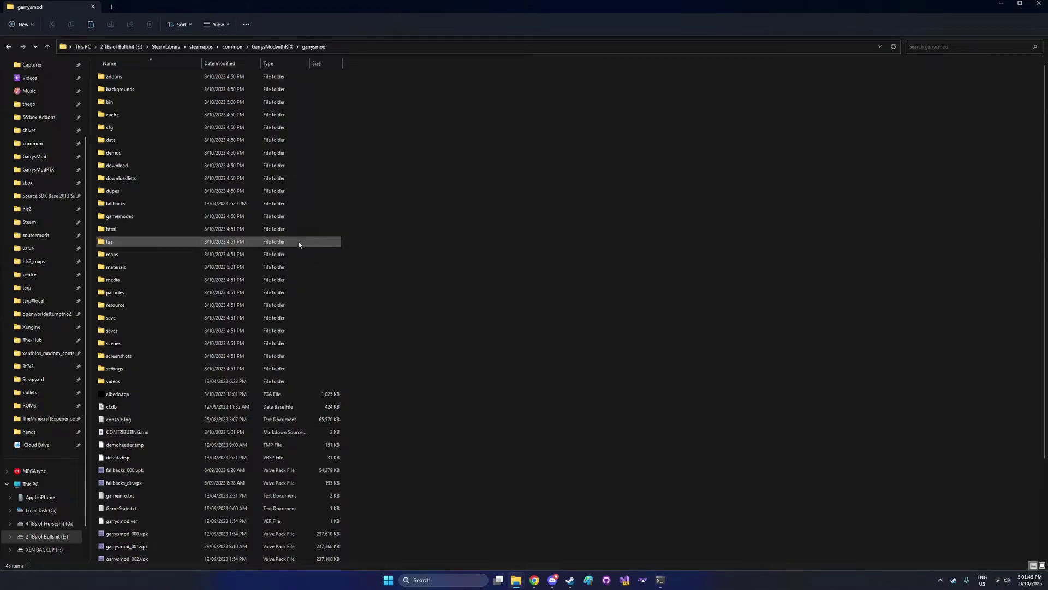
double_click(297, 241)
left_click(254, 153)
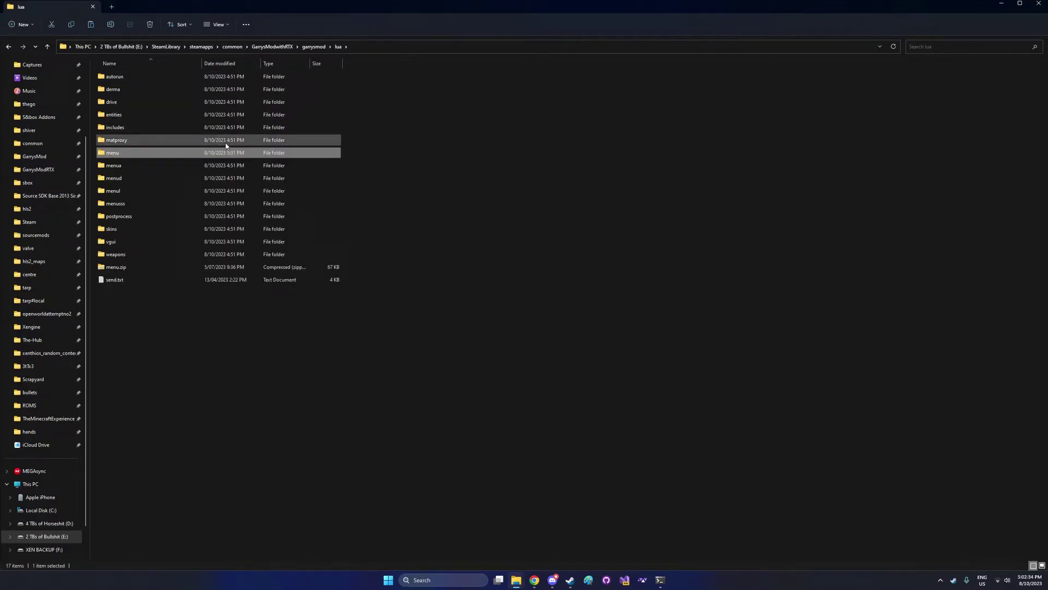
double_click(242, 154)
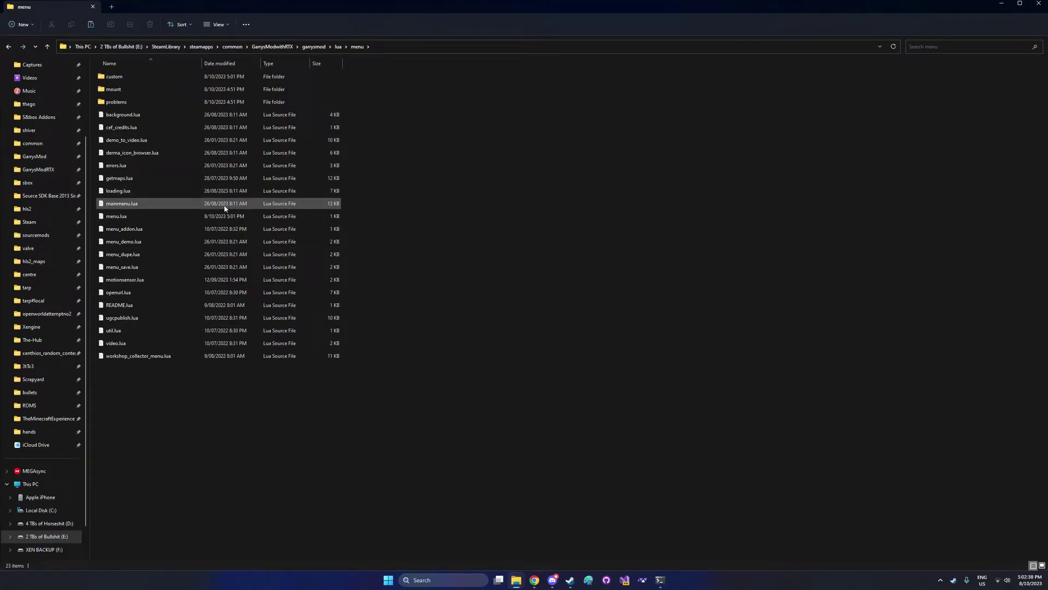
double_click(201, 217)
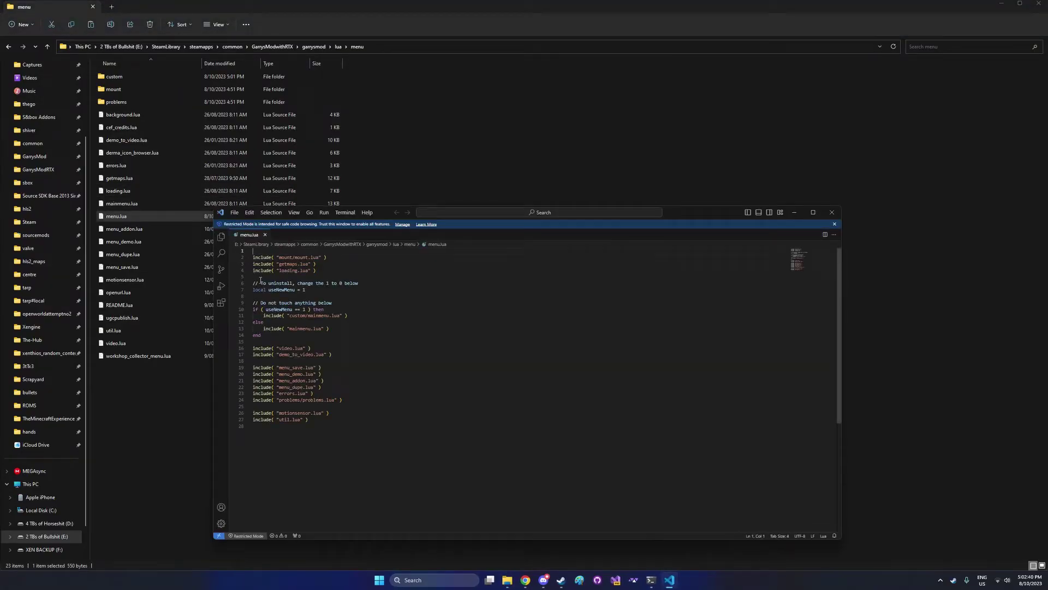
left_click(253, 270)
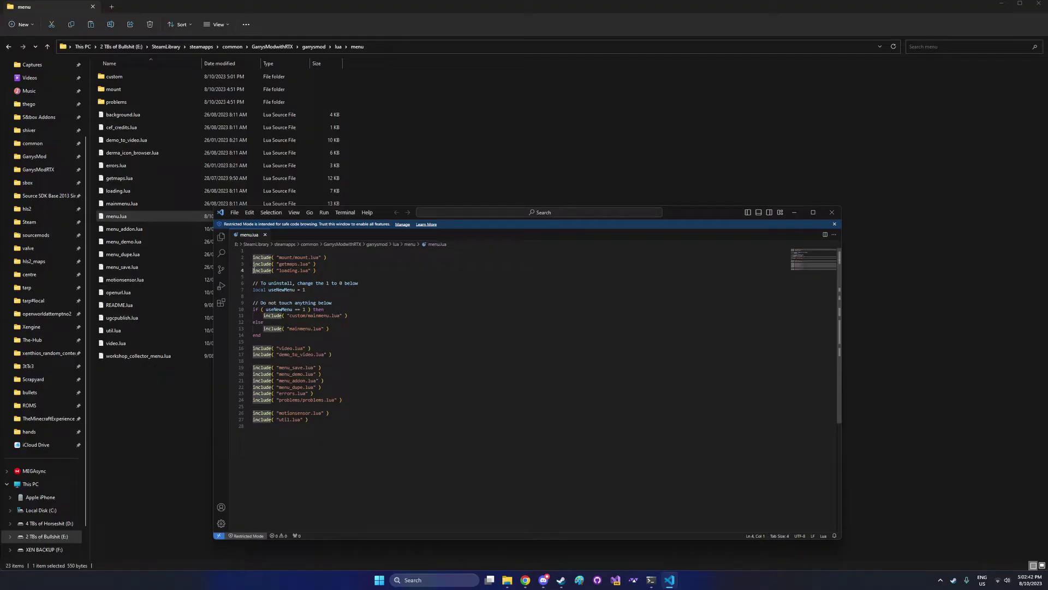
type("//")
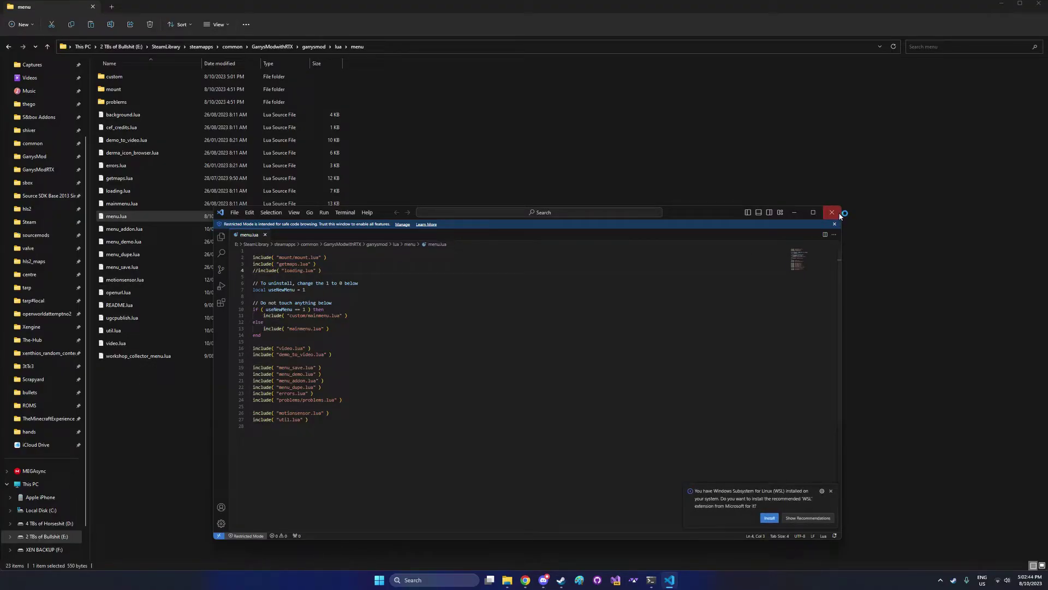
left_click(832, 212)
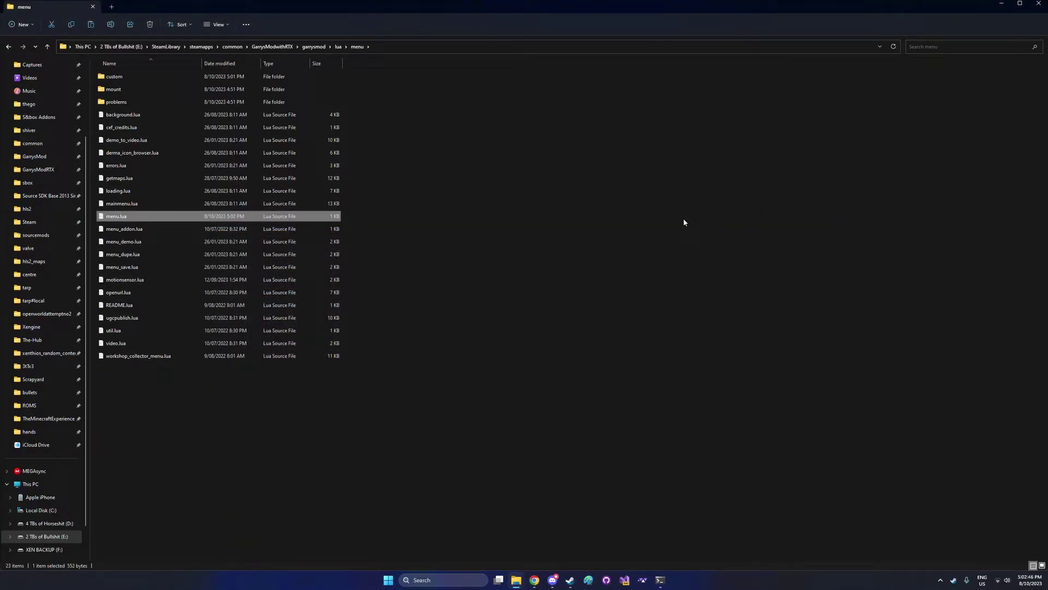
- Open background.lua, replace the return condition in ShouldBackgroundUpdate() with false, and close the editor
double_click(173, 119)
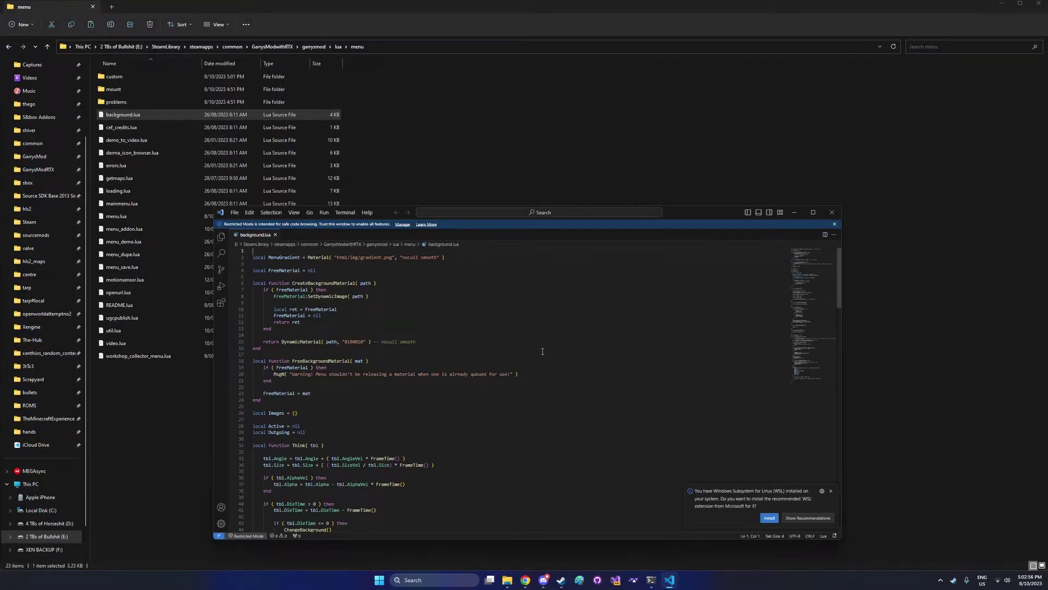
scroll(542, 351, "down", 14)
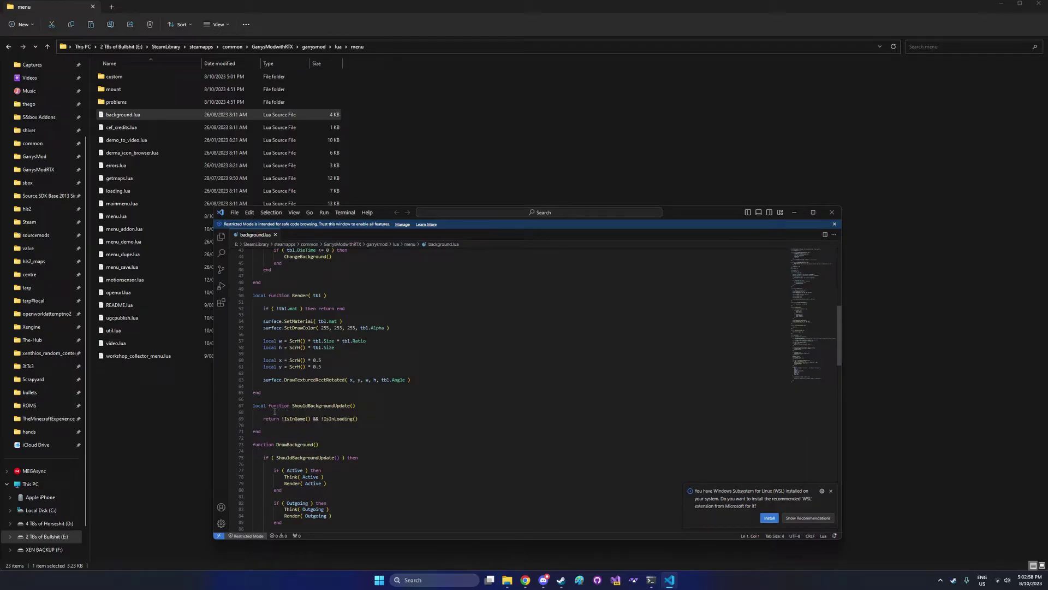
left_click_drag(284, 418, 380, 417)
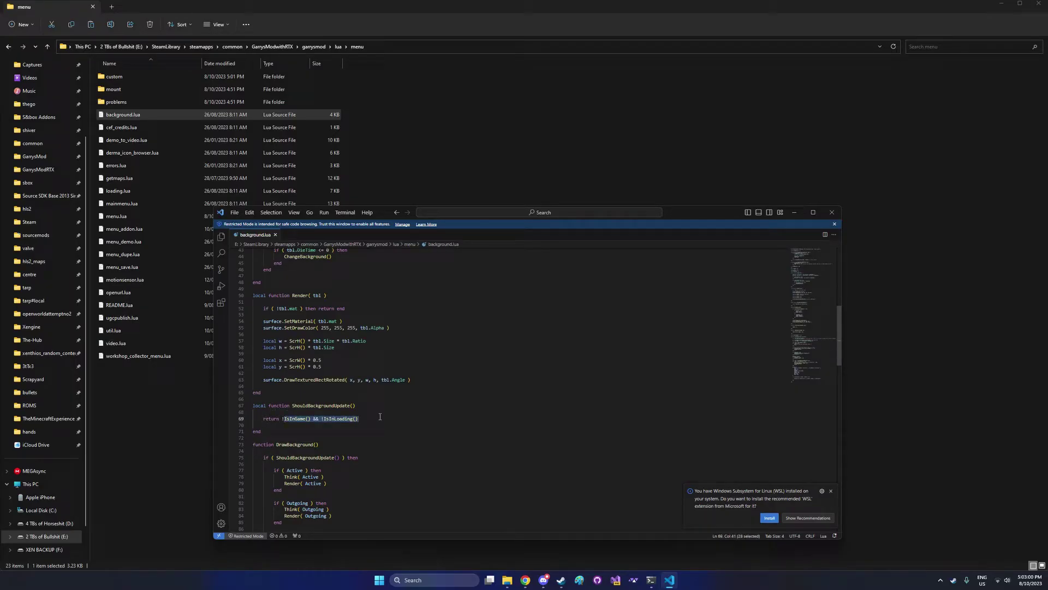
type("false")
left_click(831, 212)
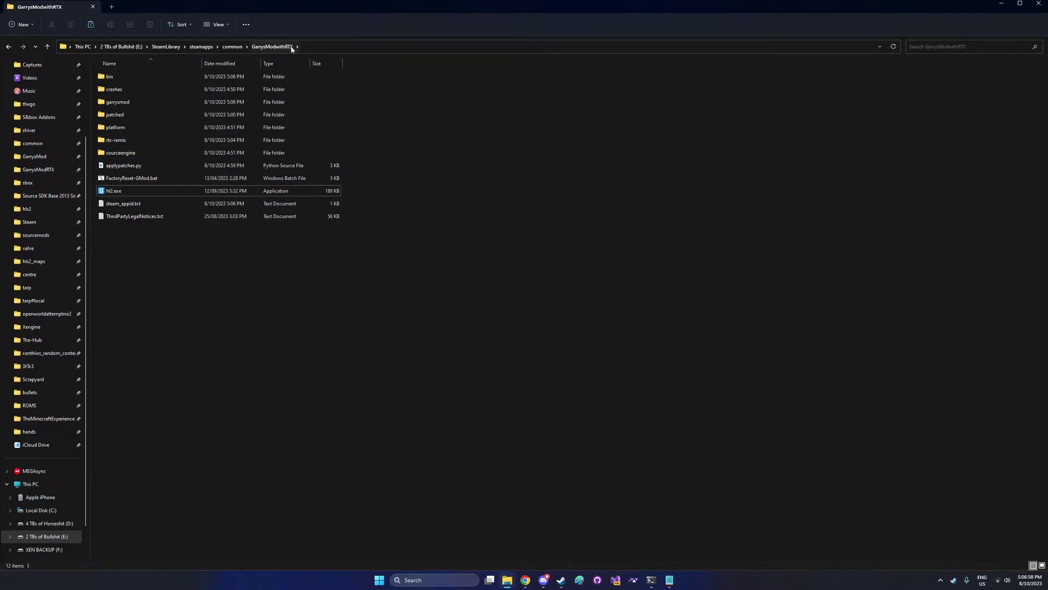
- Create a new text document in the GarrysModwithRTX folder and name it dxvk.conf
right_click(222, 260)
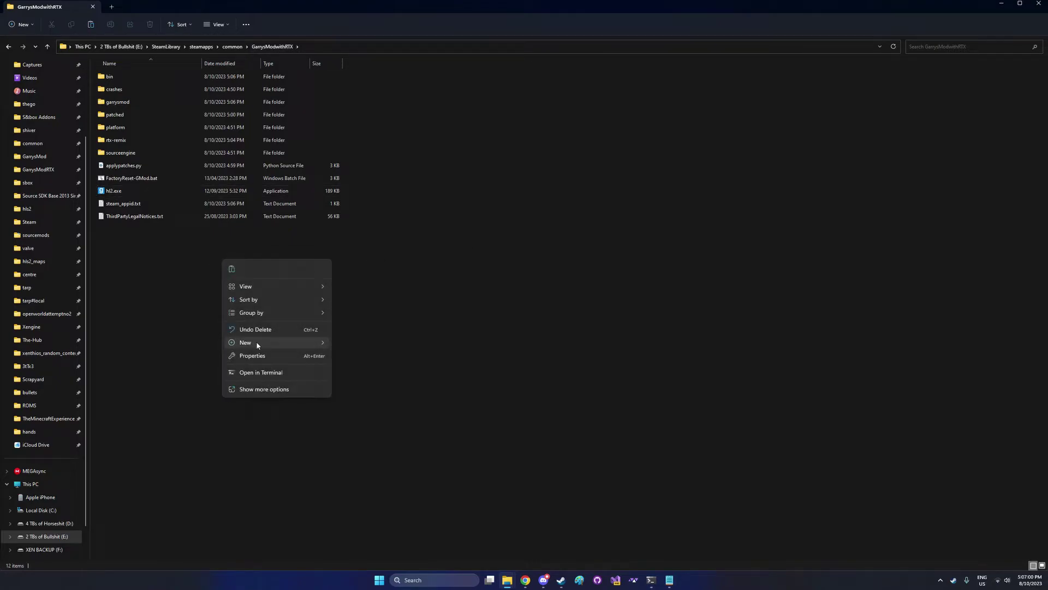
mouse_move(257, 342)
left_click(384, 488)
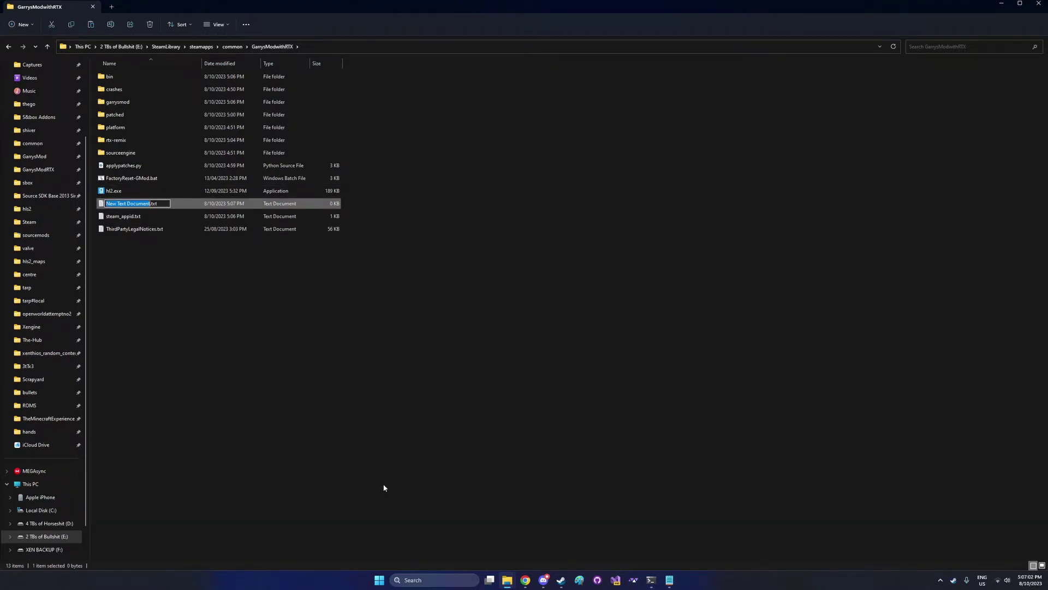
key("ctrl+a")
key("BackSpace")
type("dxvk.conf")
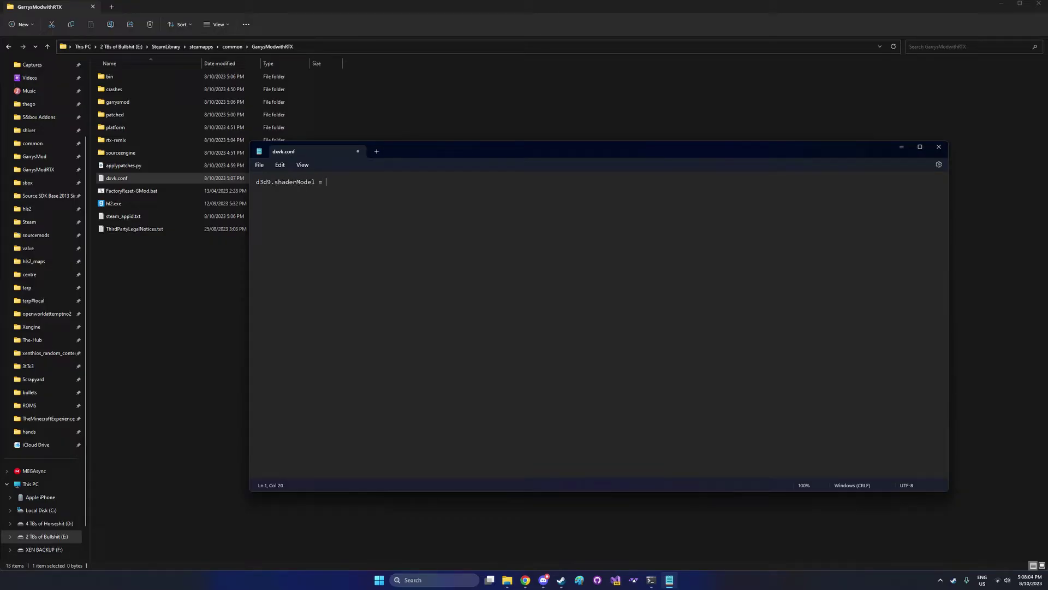
- Enter the line d3d9.shaderModel = 0 in dxvk.conf, save the file and close it
type("0")
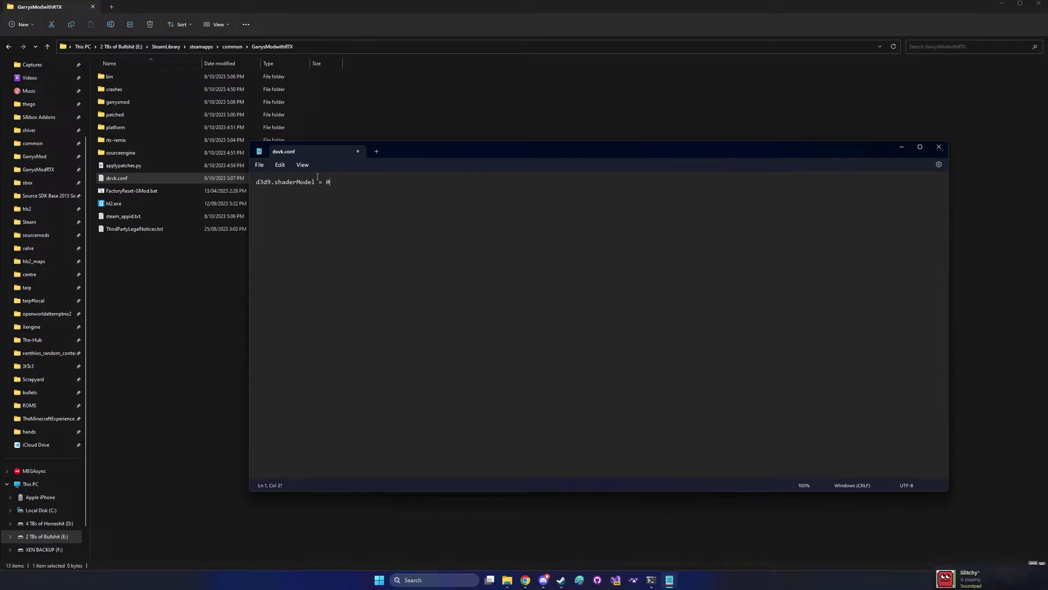
left_click(260, 165)
left_click(275, 219)
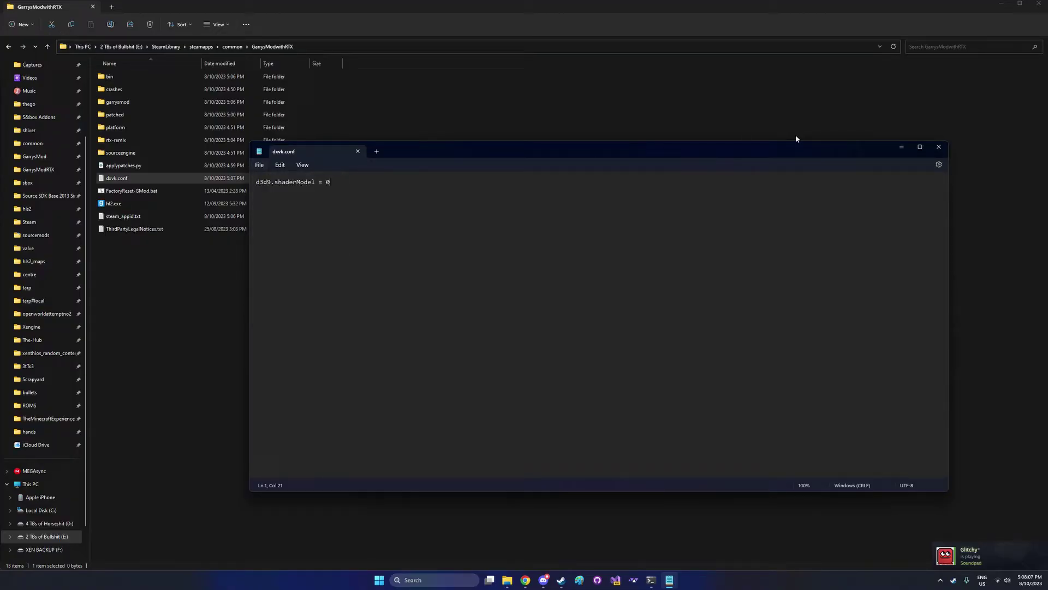
left_click(939, 148)
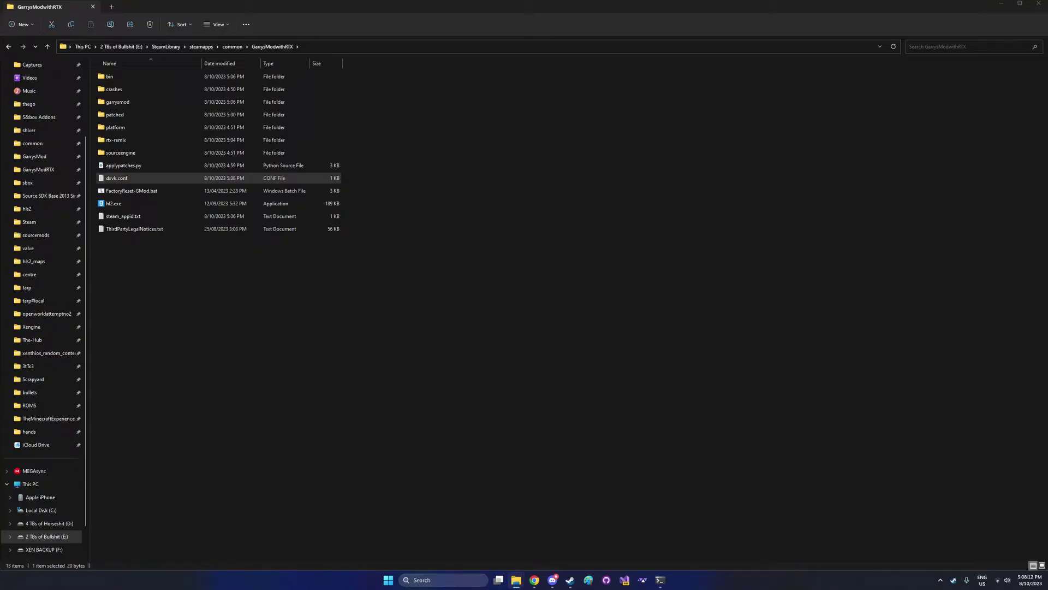
- Paste the fullscreen launcher batch file into the GarrysModwithRTX folder and run it to start a new game in Garry's Mod
left_click(790, 309)
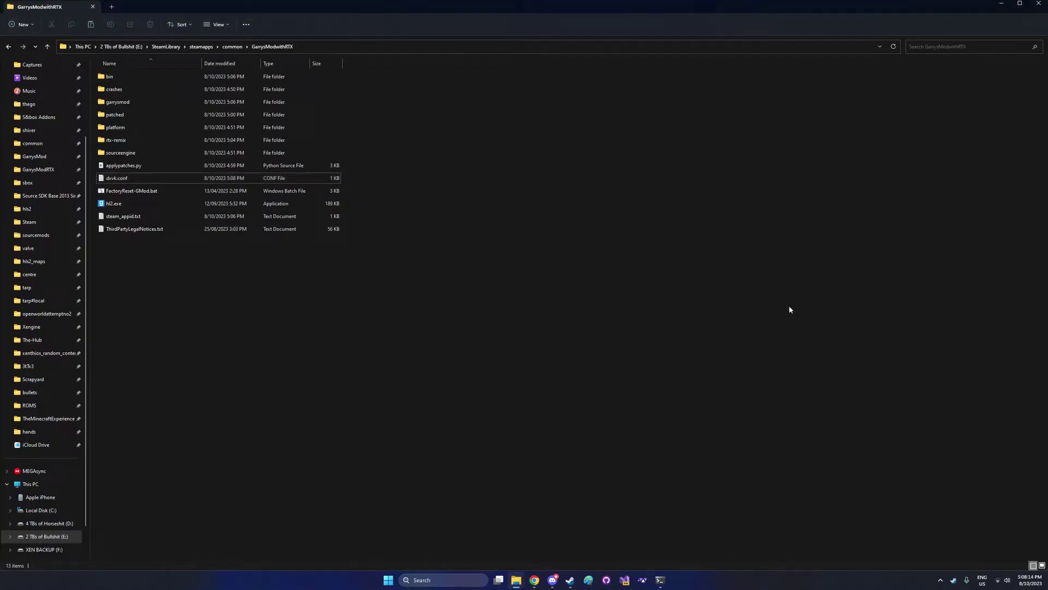
key("ctrl+v")
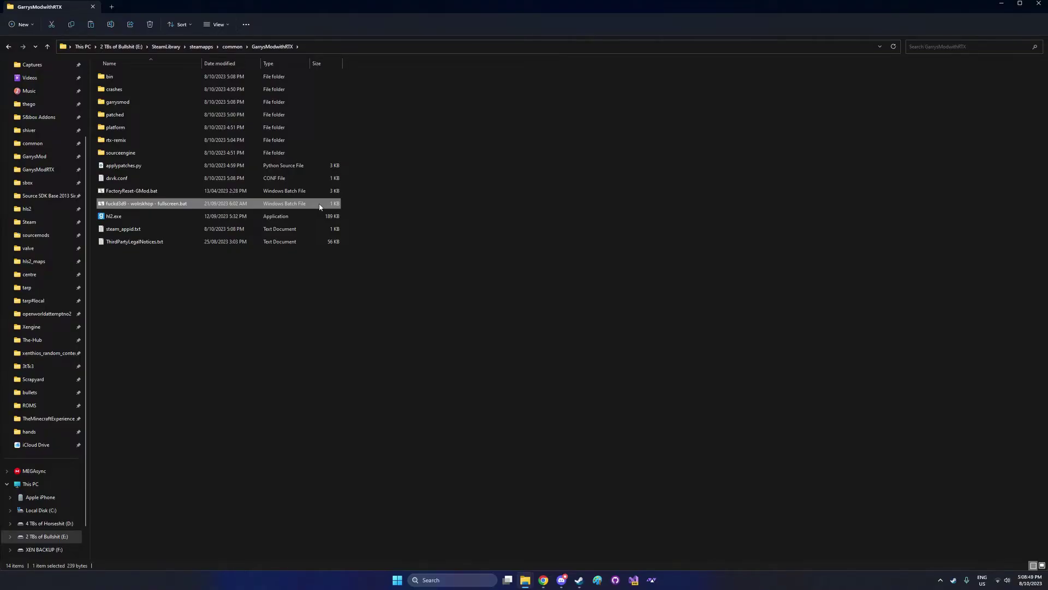
double_click(320, 205)
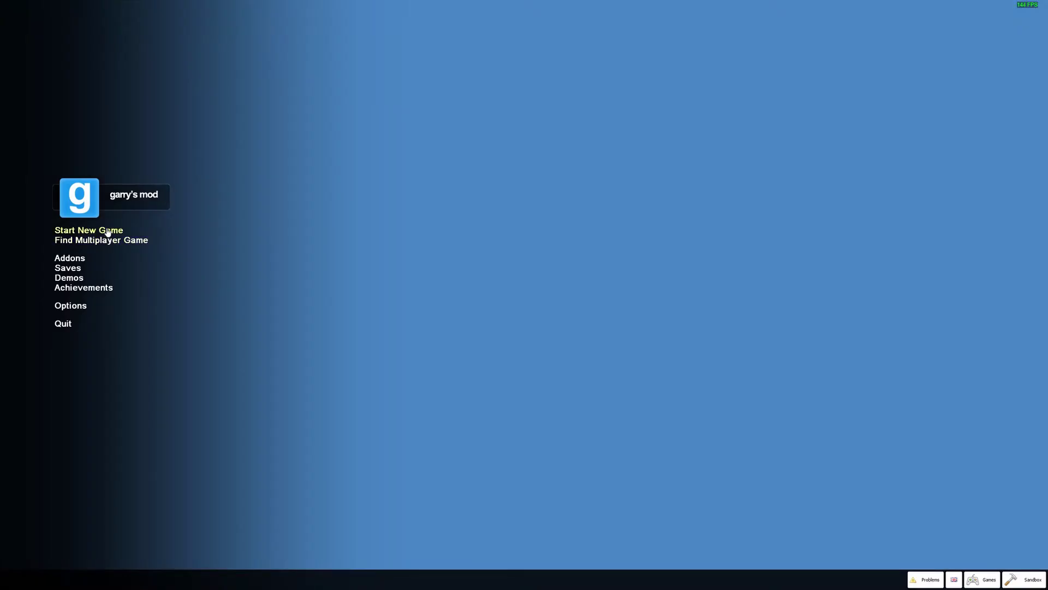
left_click(108, 232)
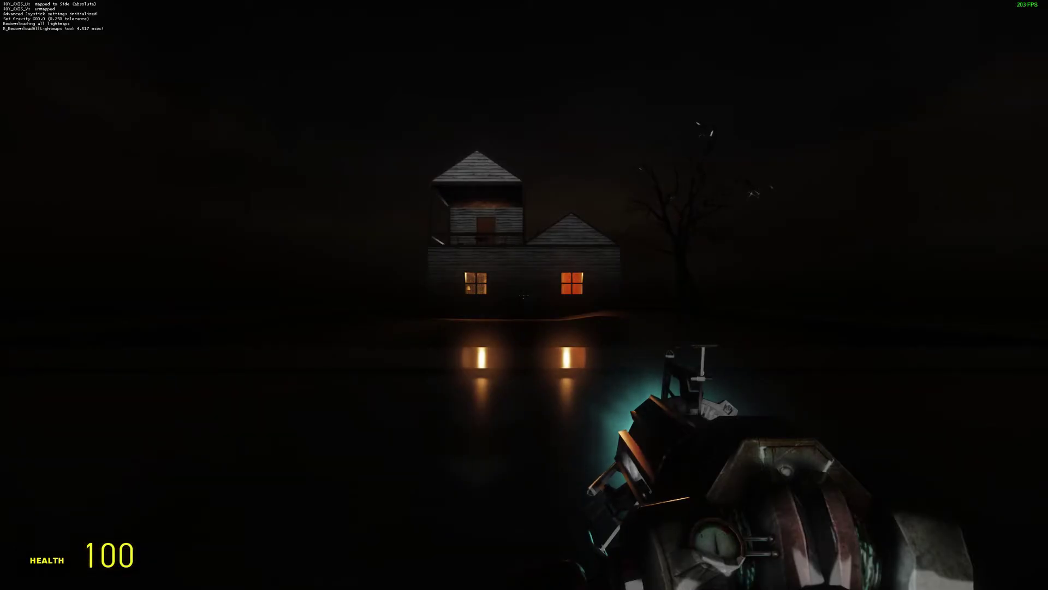
- Open the RTX Remix developer menu in the loaded map and set the DLSS mode to Balanced
key("alt+x")
left_click(481, 387)
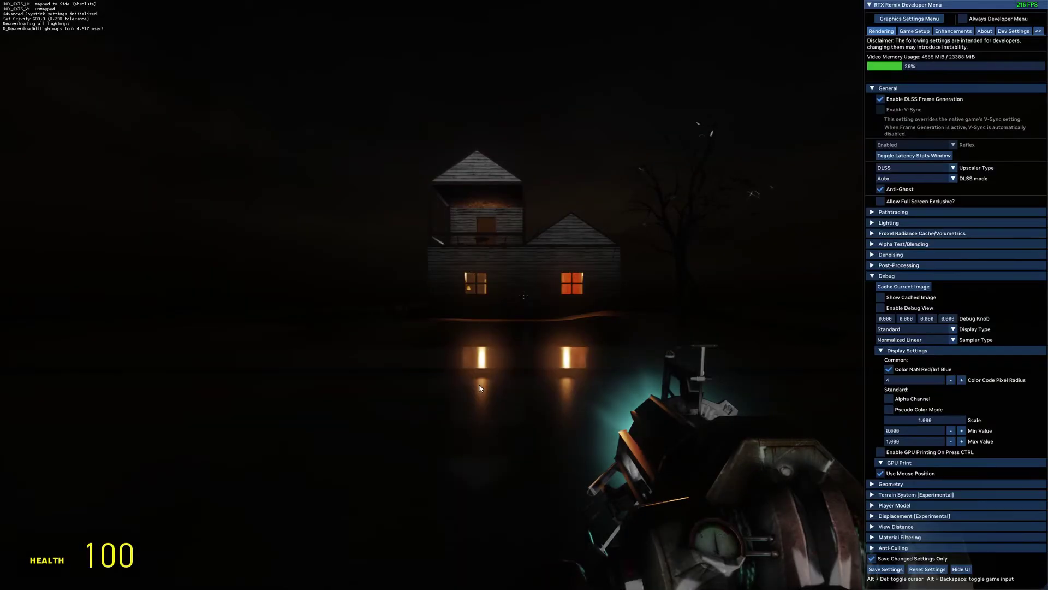
left_click(942, 178)
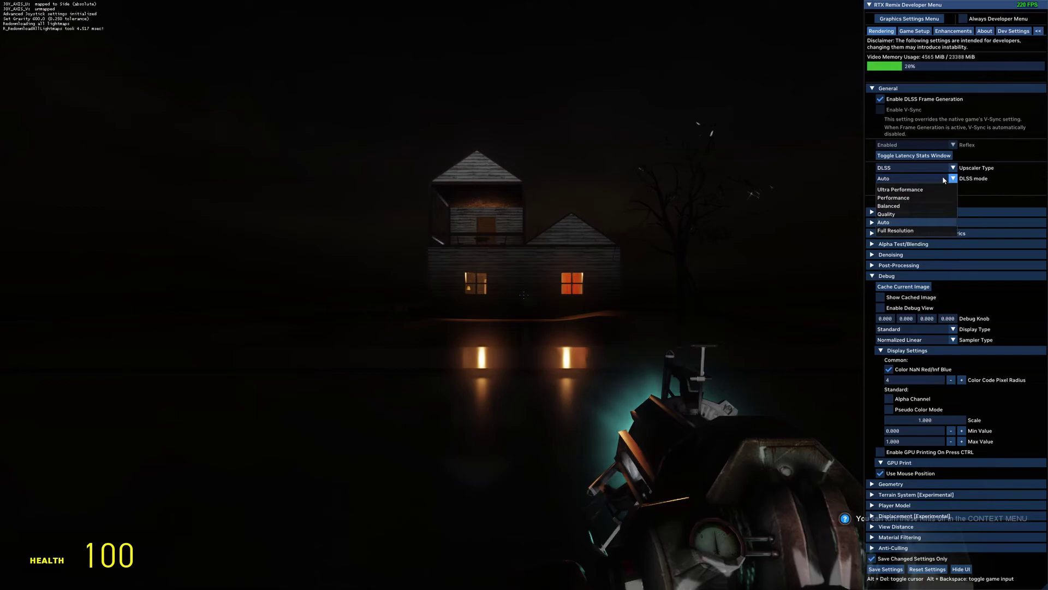
left_click(901, 206)
- In the game setup's sky tuning parameters, raise First N untextured drawcalls to 6
left_click(914, 31)
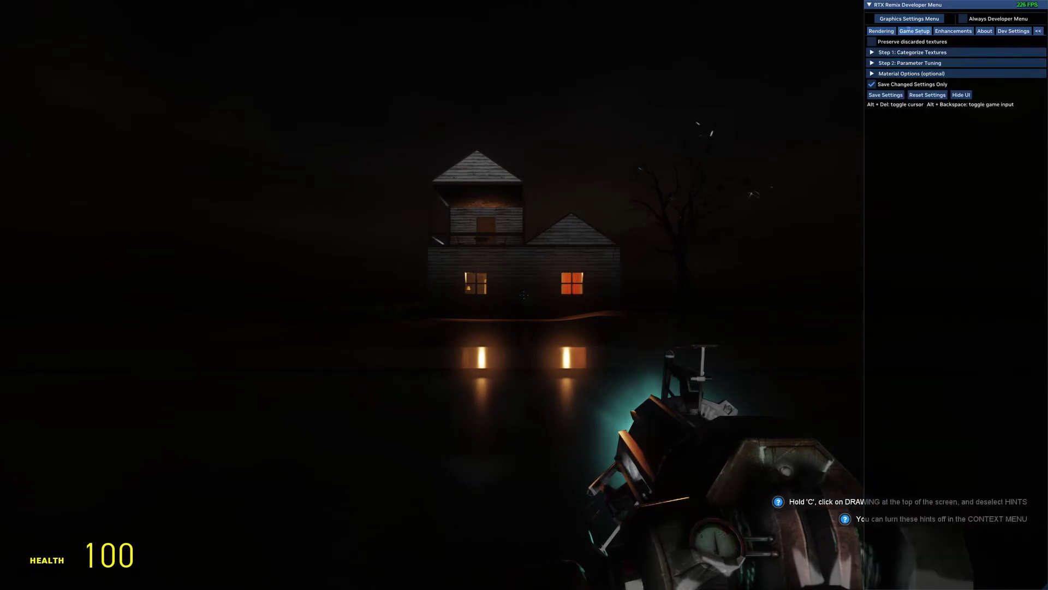
left_click(909, 63)
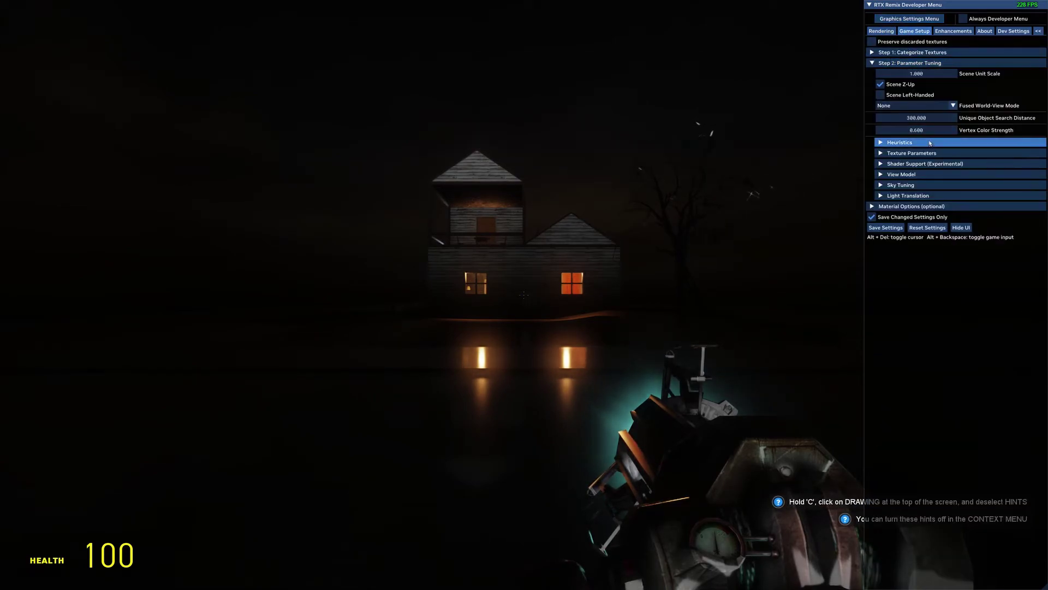
left_click(928, 185)
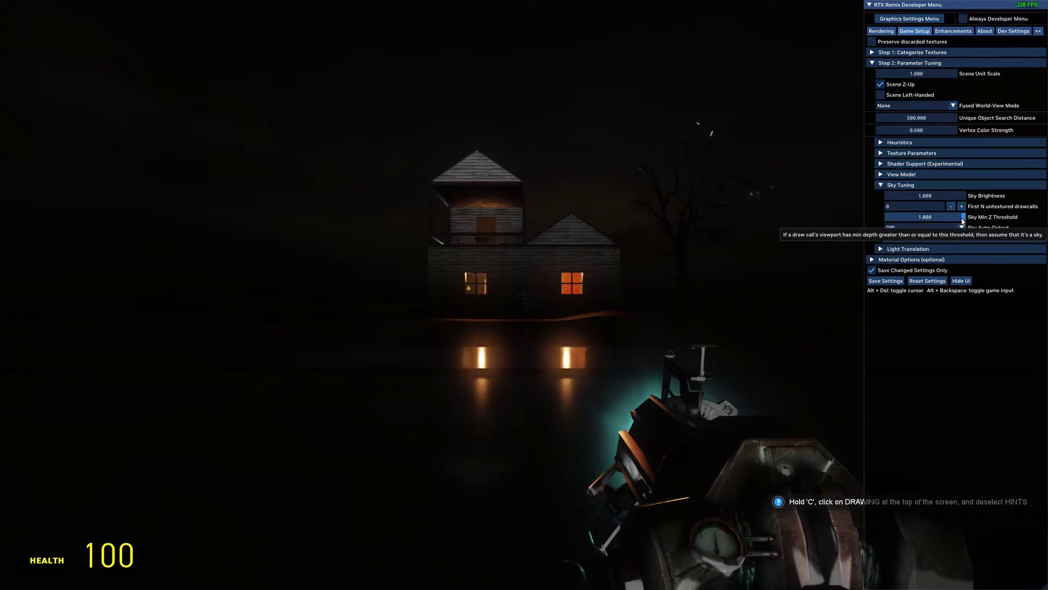
mouse_move(962, 208)
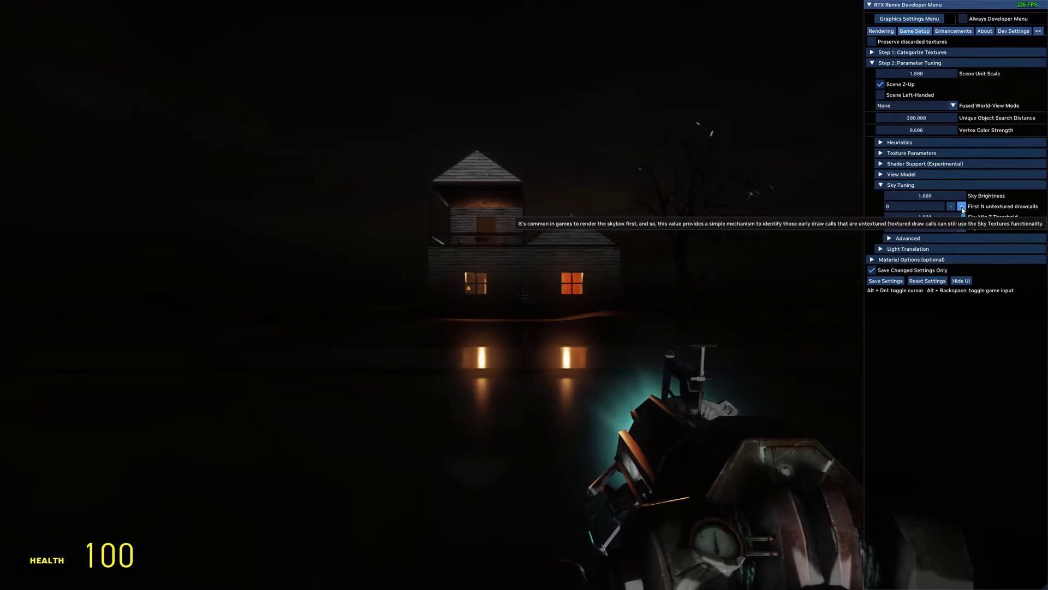
left_click(962, 207)
left_click(962, 207)
left_click(962, 207)
left_click(962, 207)
left_click(961, 207)
left_click(962, 207)
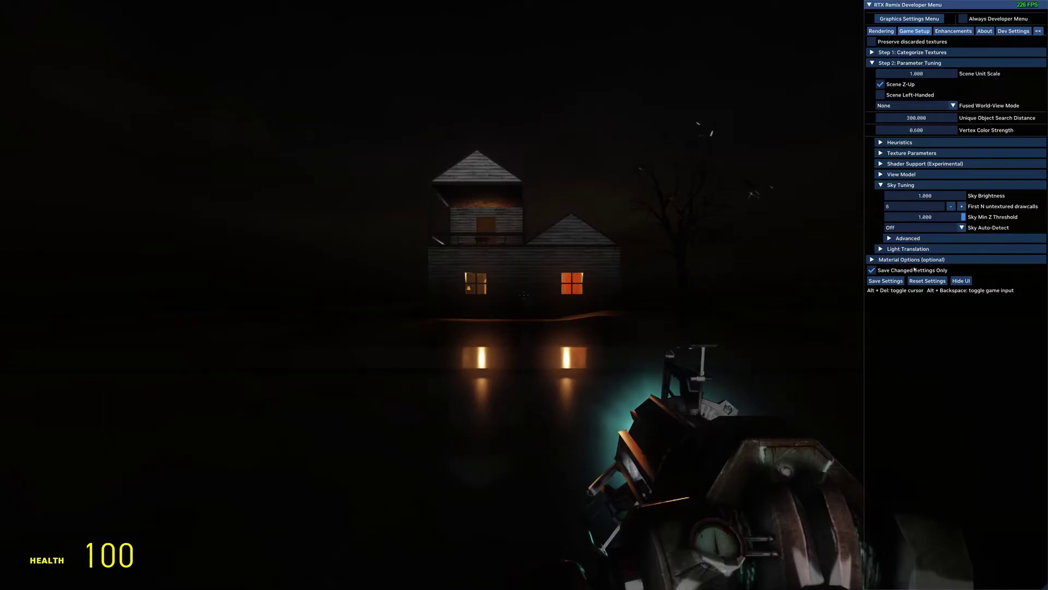
- Set Sky Auto-Detect to By Camera Position and Depth Flags and collapse the parameter tuning section
left_click(961, 228)
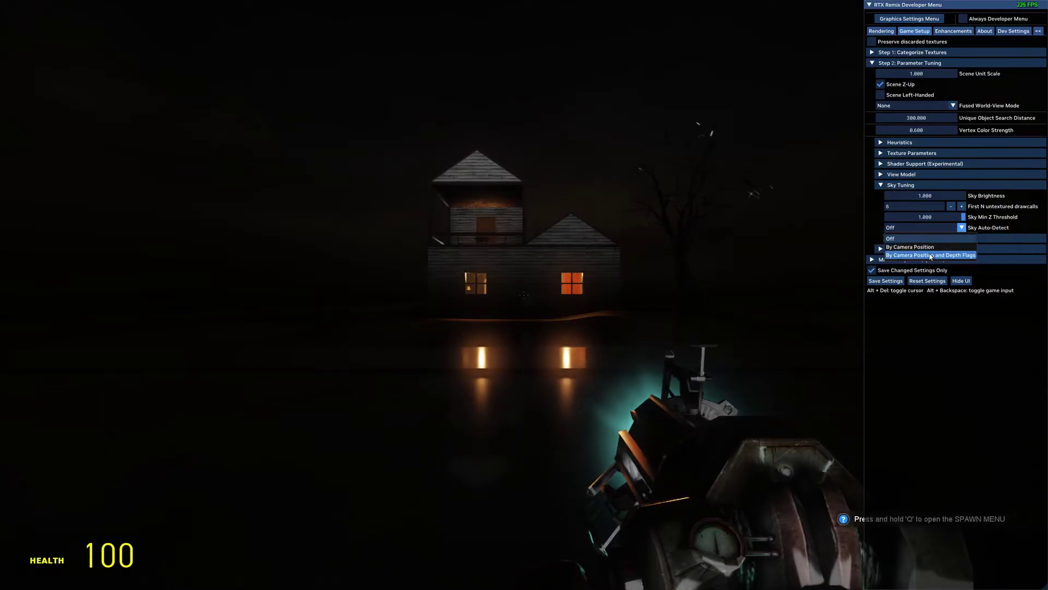
left_click(930, 255)
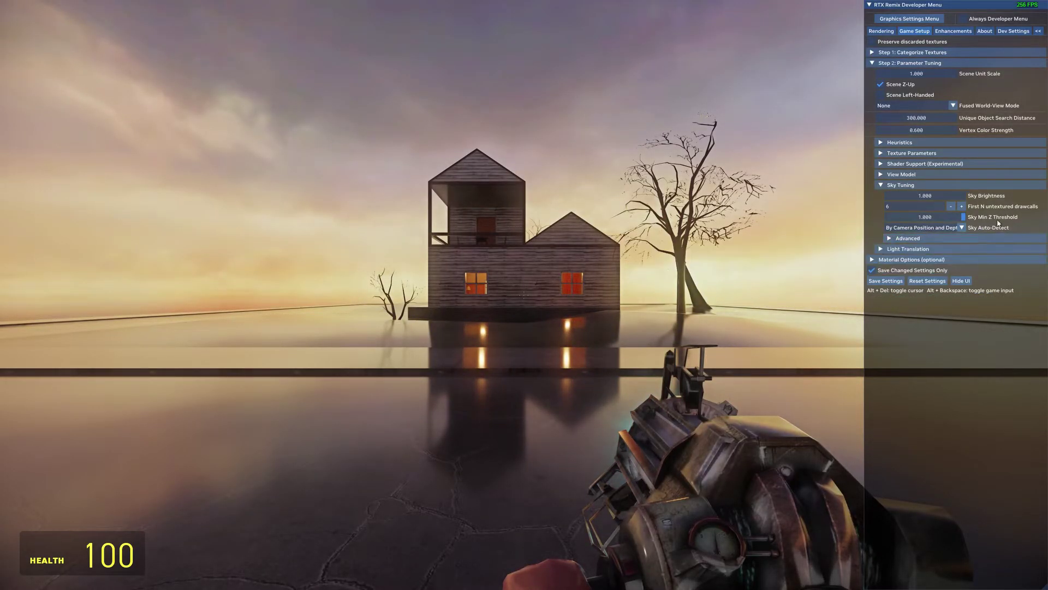
left_click(923, 63)
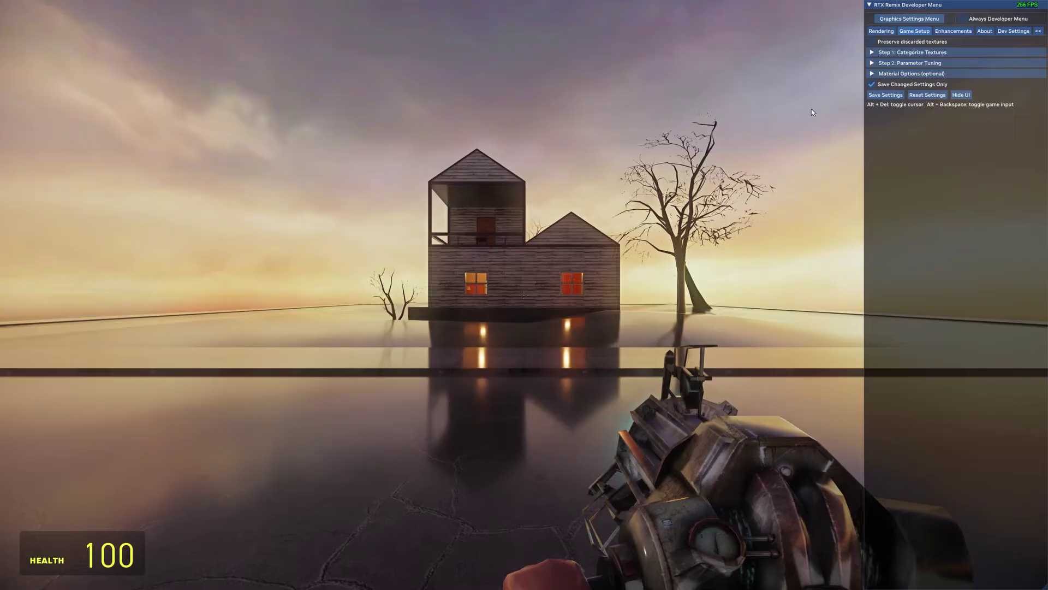
- Set the legacy material default Roughness to 1.000, save the Remix settings and close the developer menu
left_click(910, 73)
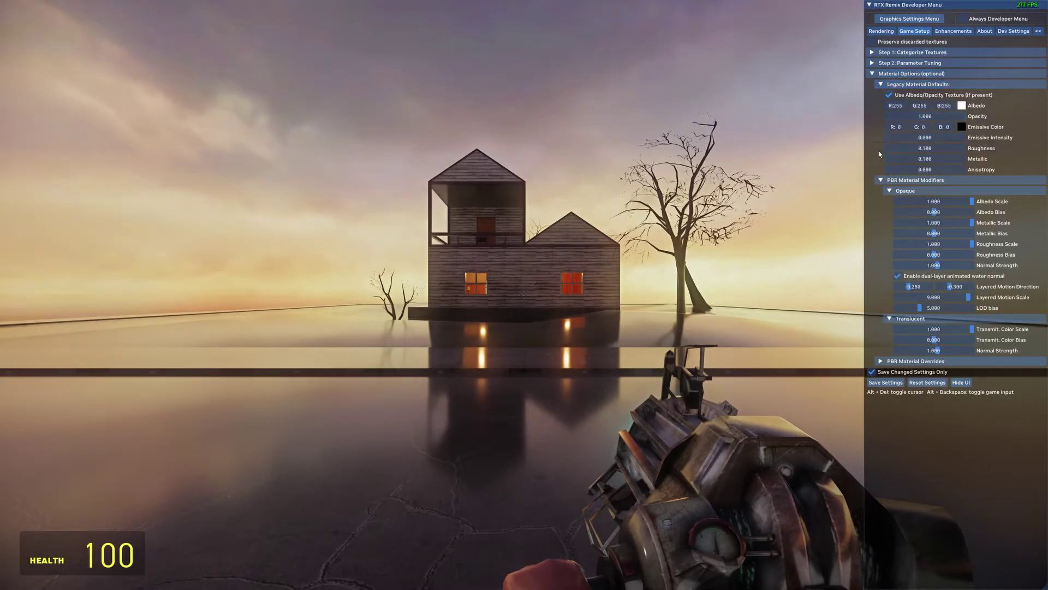
left_click_drag(928, 148, 1026, 148)
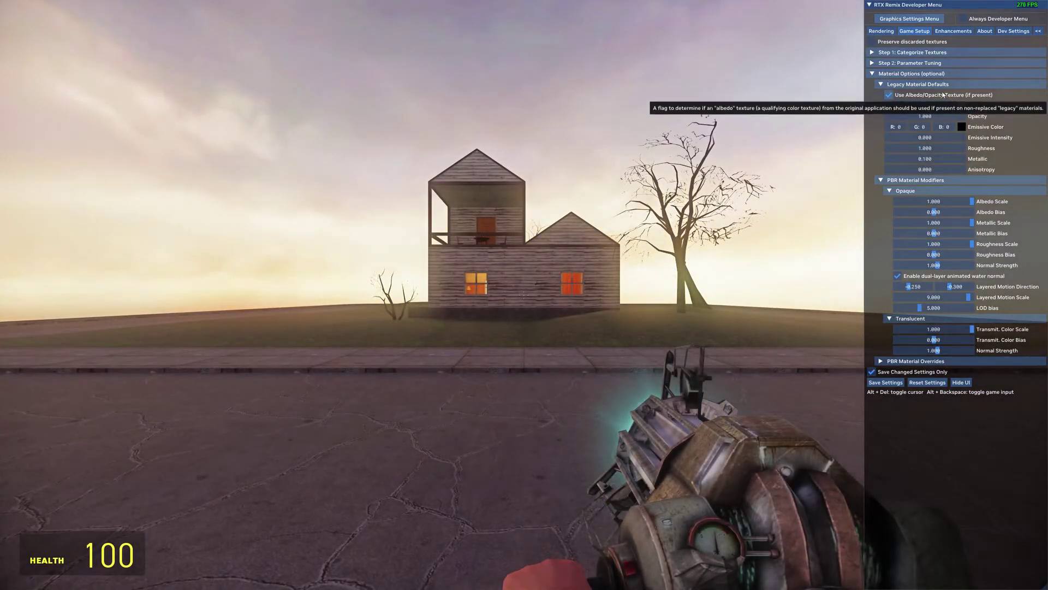
left_click(935, 74)
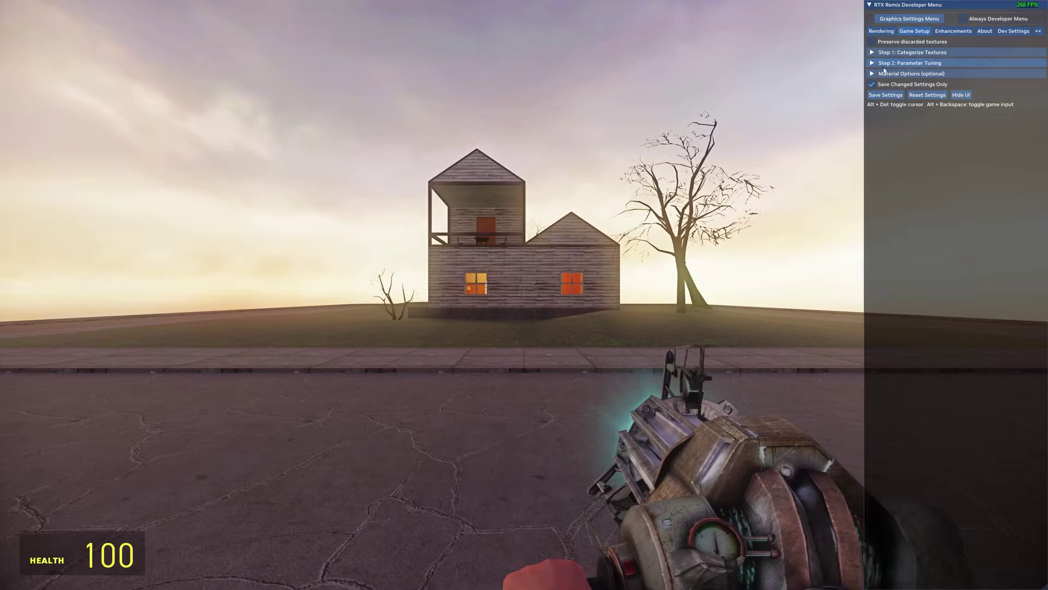
left_click(888, 97)
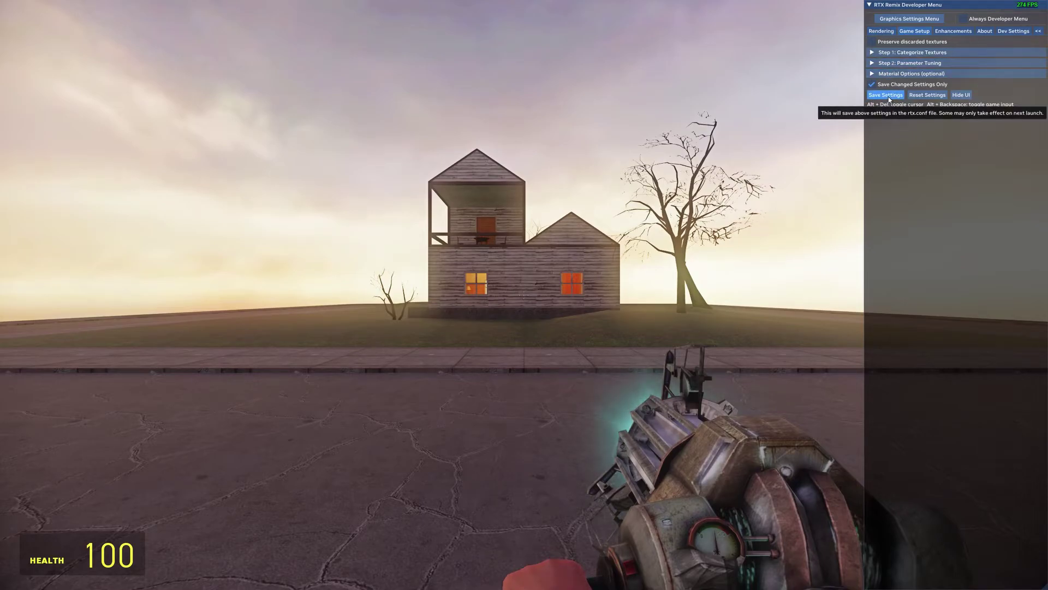
left_click(881, 31)
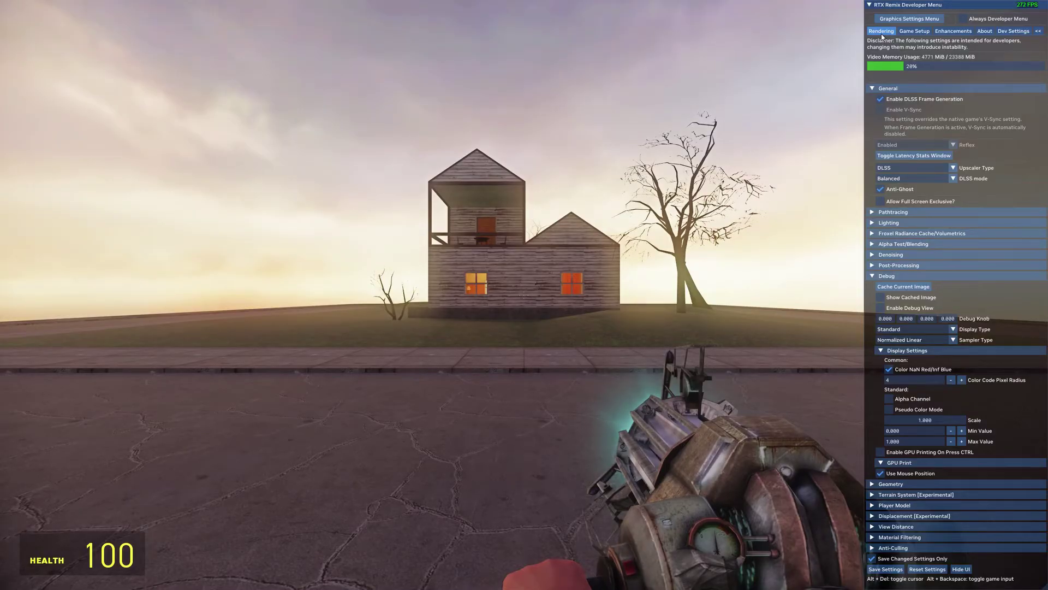
key("alt+x")
- Walk around and through the house on the map to examine the ray-traced lighting, sky and materials
key("w")
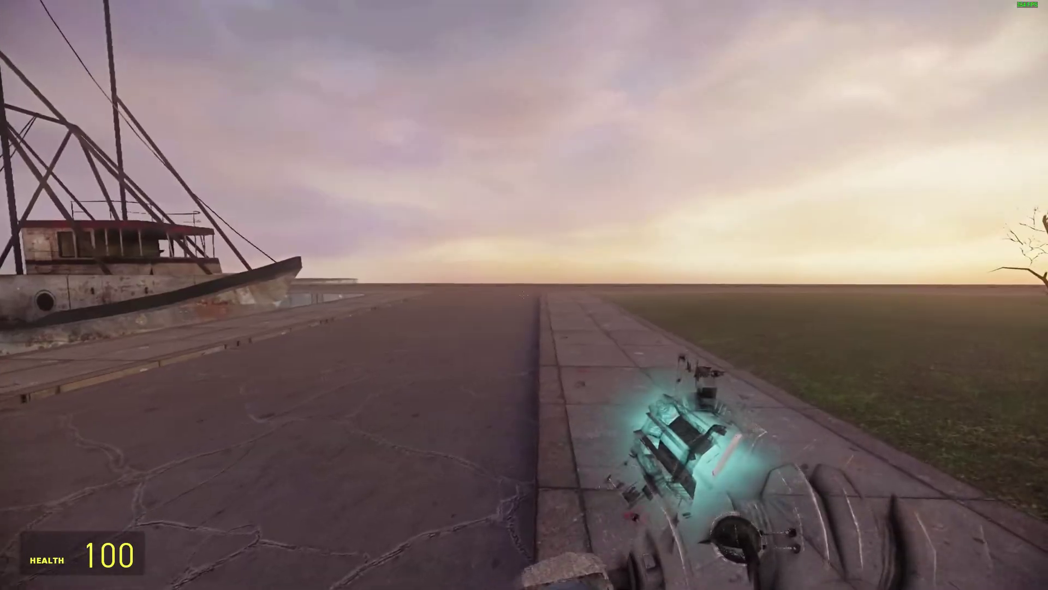
key("w")
key("space")
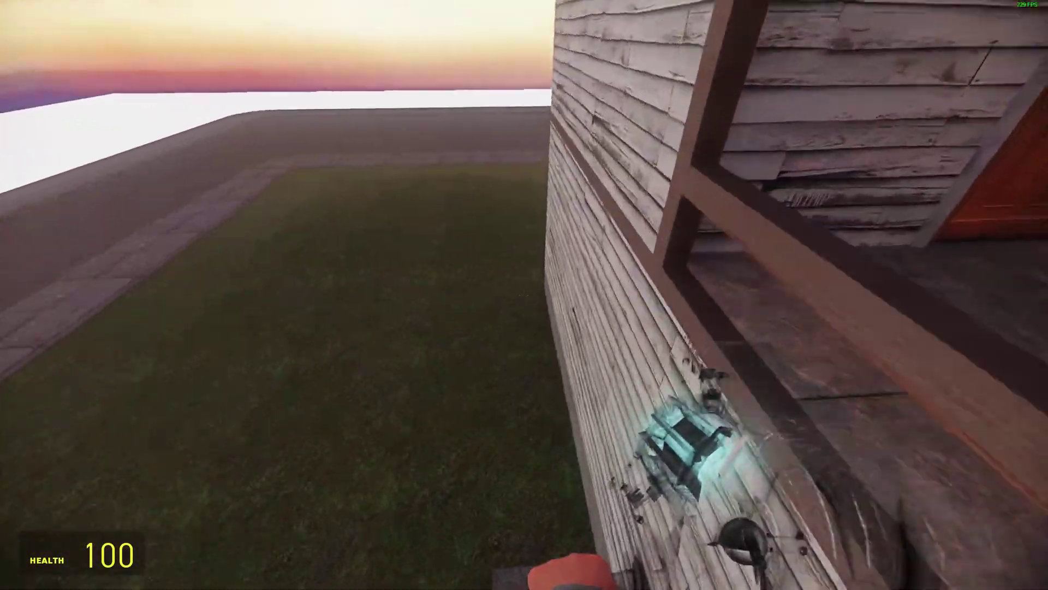
key("w")
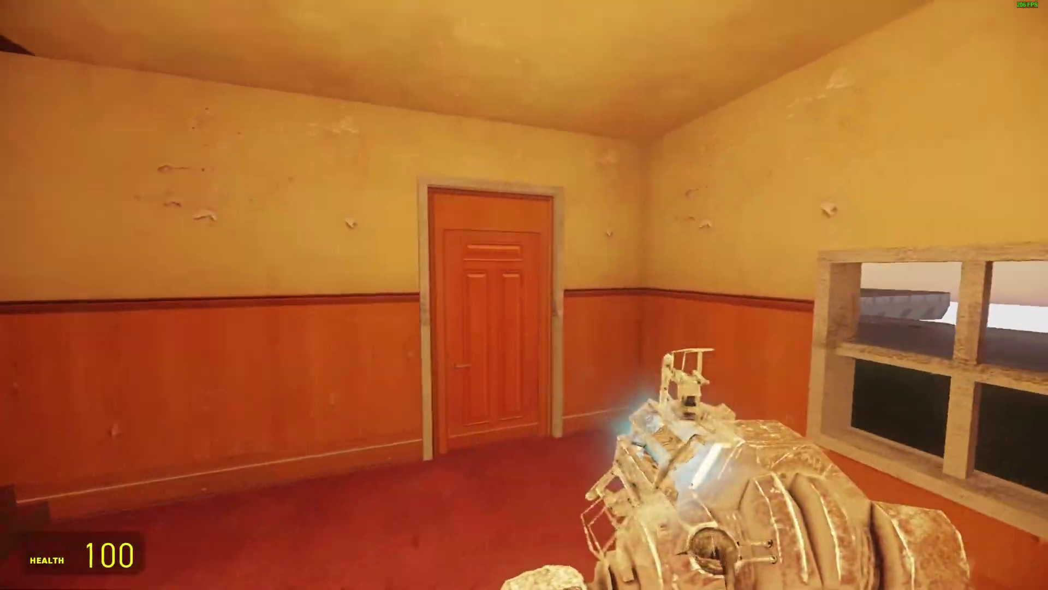
key("w")
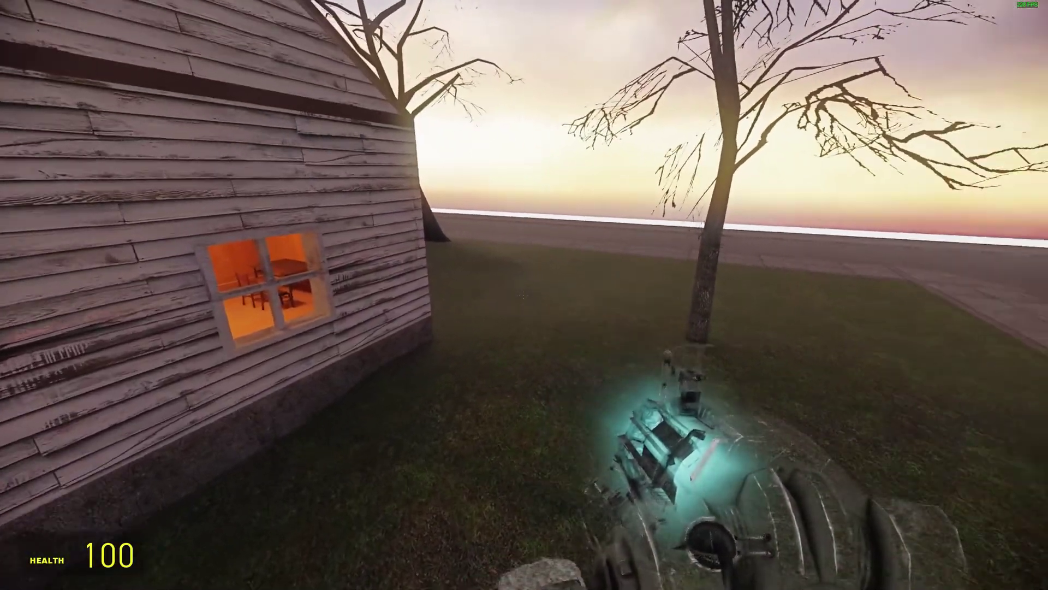
key("w")
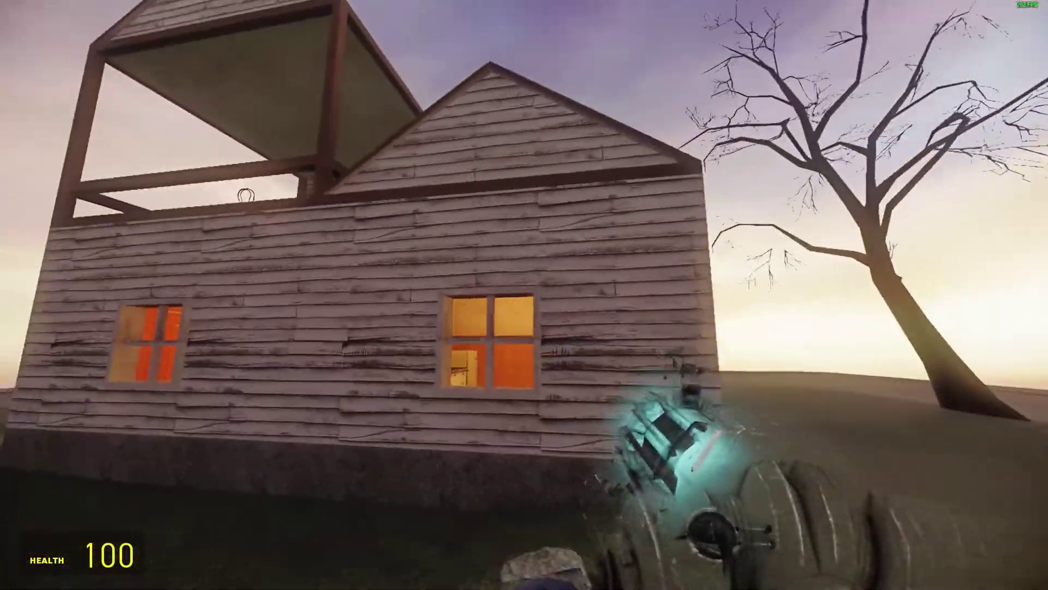
key("w")
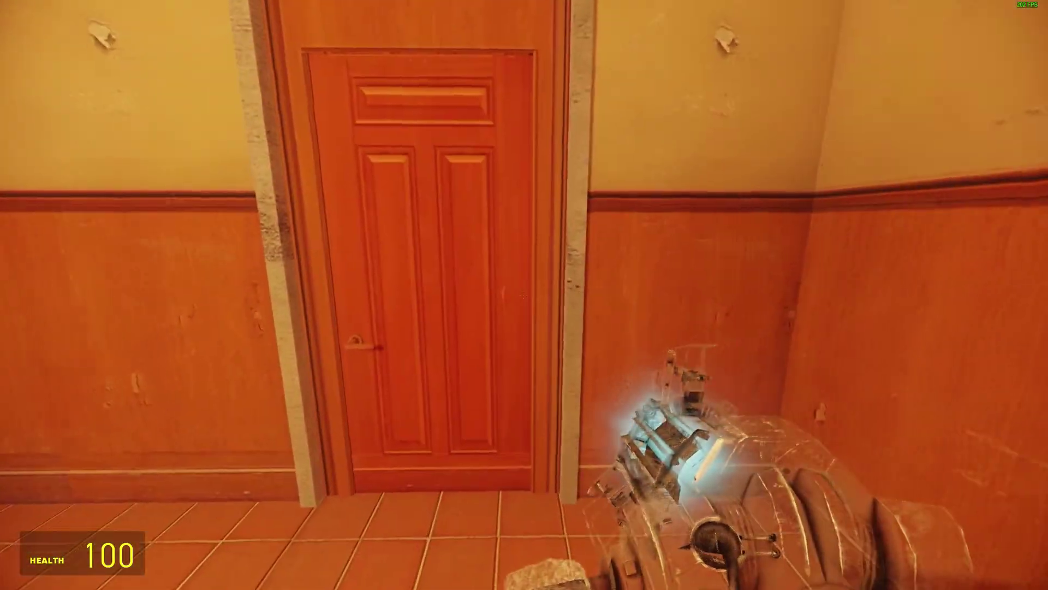
- Browse the texture grid in the game setup's Categorize Textures section of the Remix developer menu, leaving the menu closed
key("s")
key("alt+x")
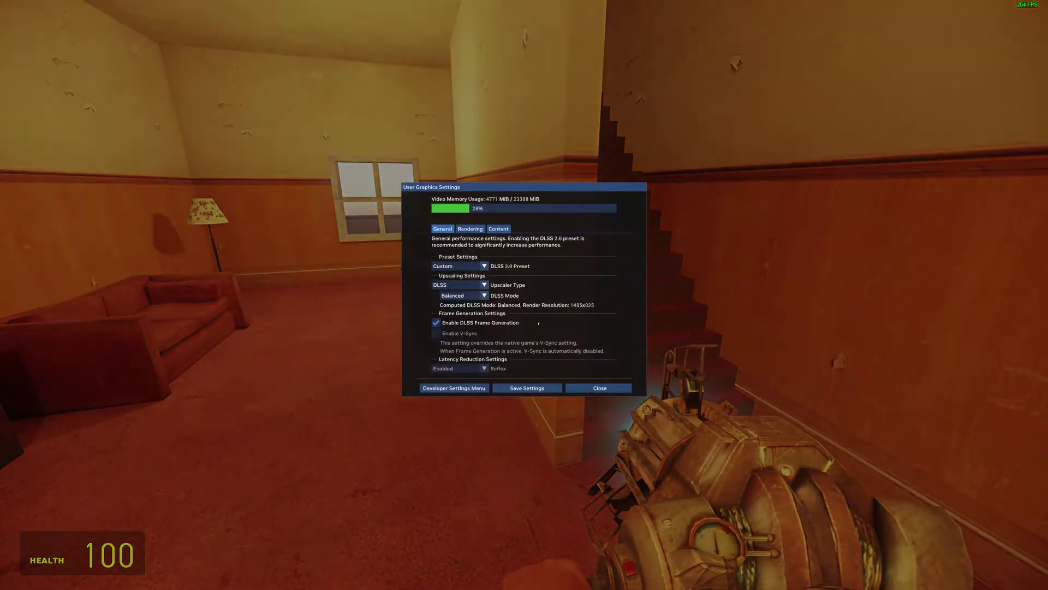
left_click(461, 388)
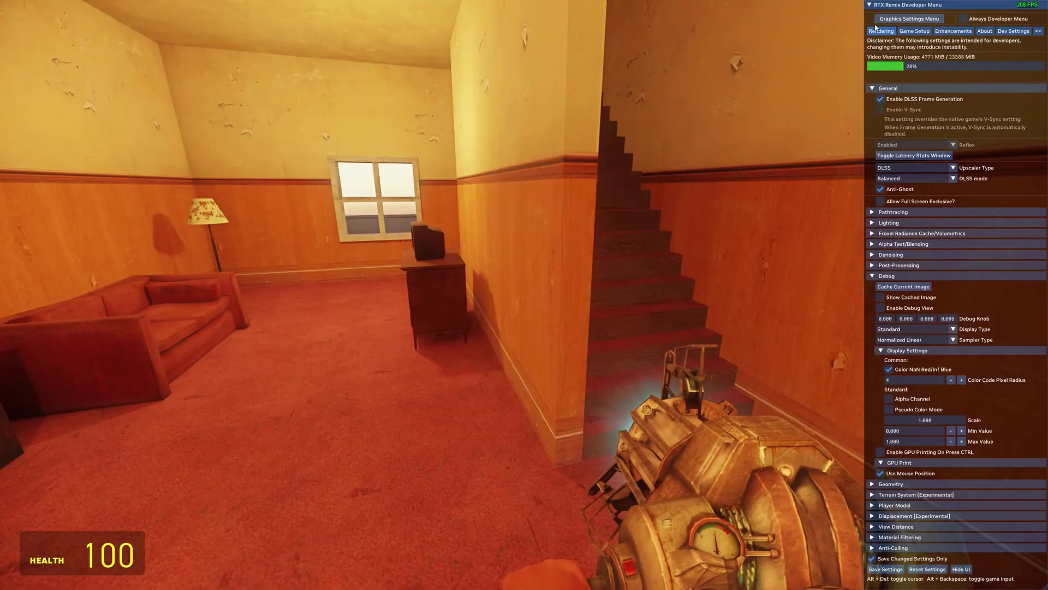
left_click(910, 32)
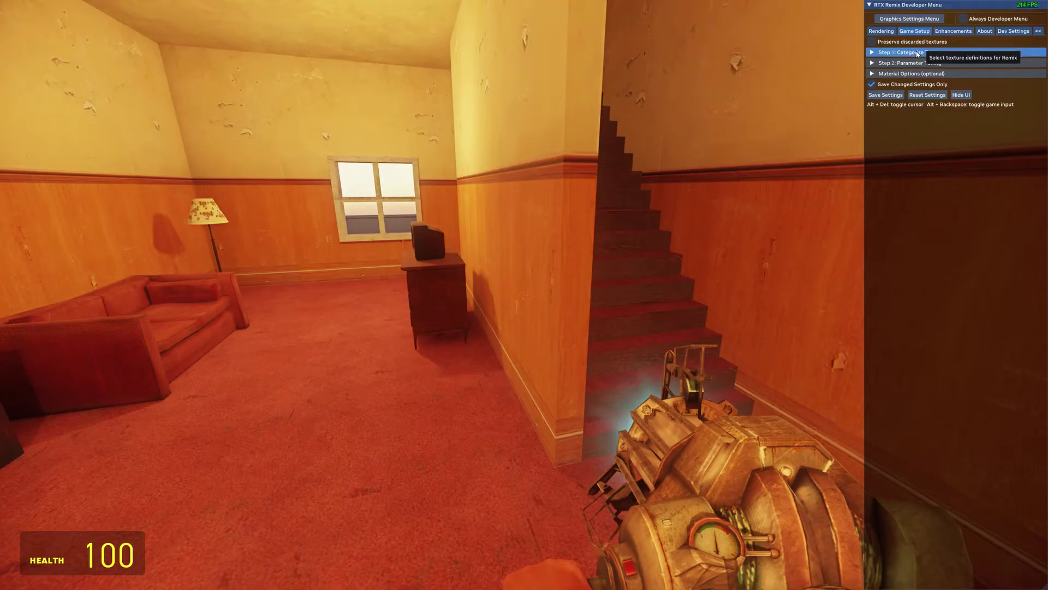
left_click(918, 53)
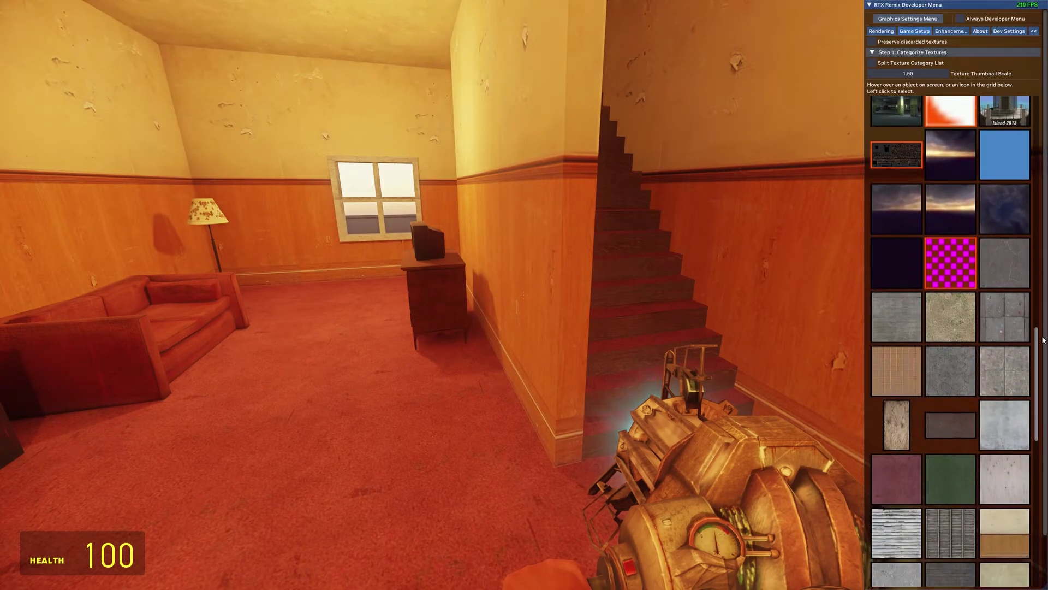
left_click_drag(1043, 336, 1042, 337)
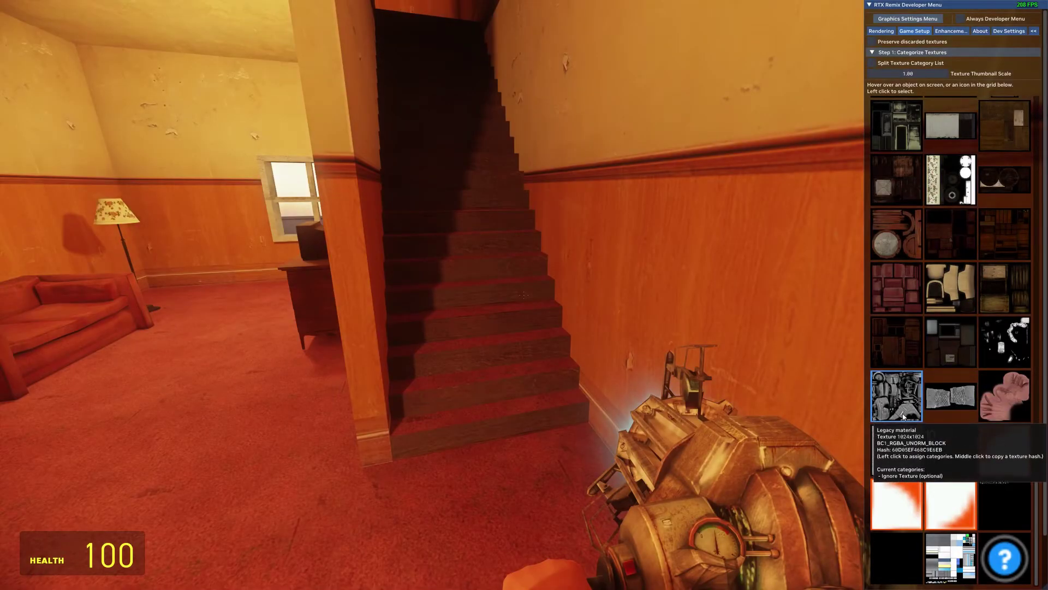
key("alt+x")
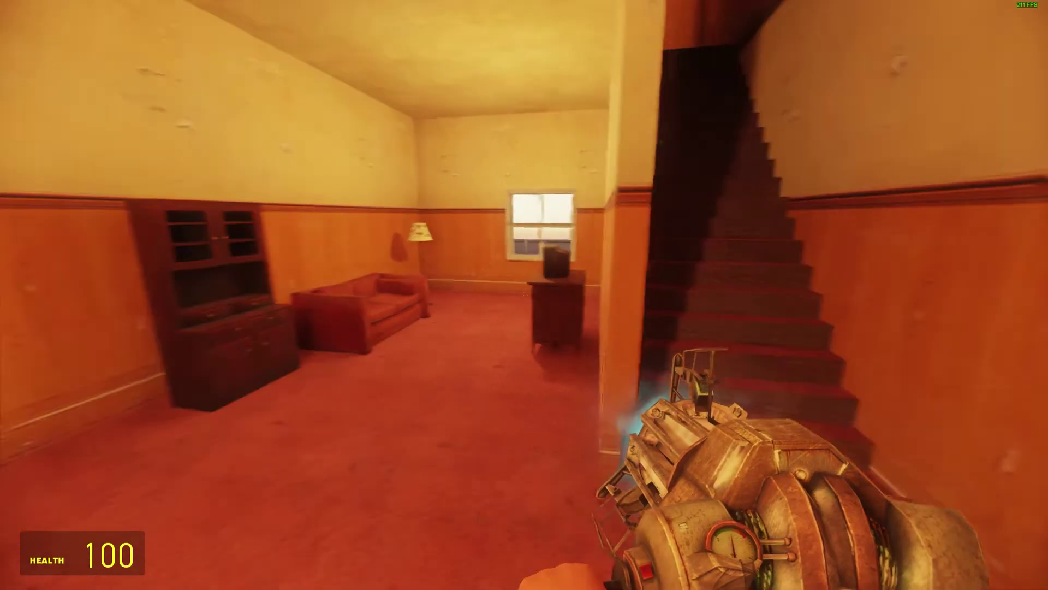
- Walk out of the house and around its yard to examine the sunset sky, horizon and exterior lighting
key("w")
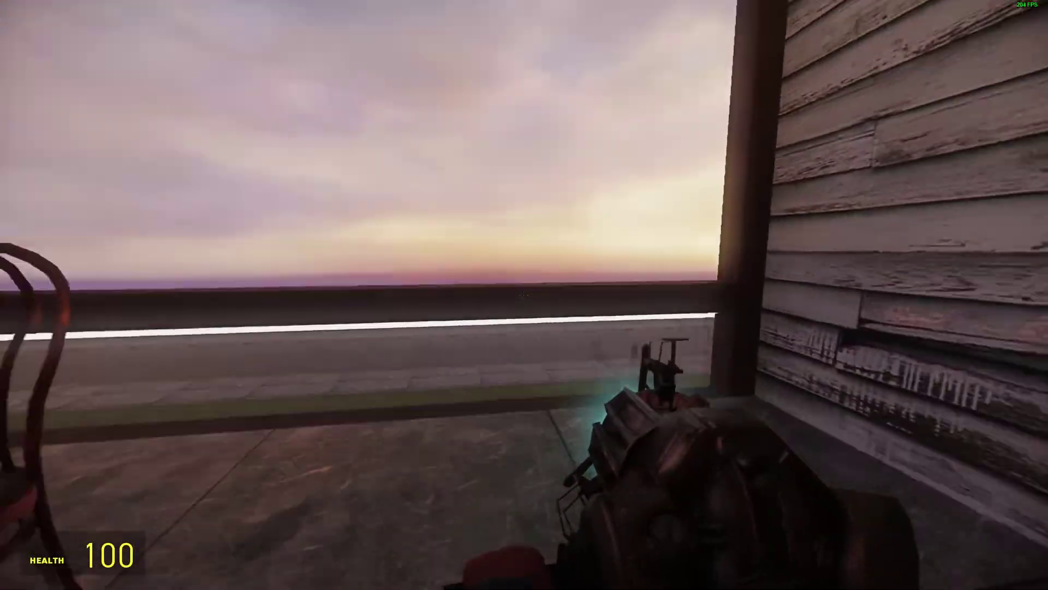
key("s")
key("w")
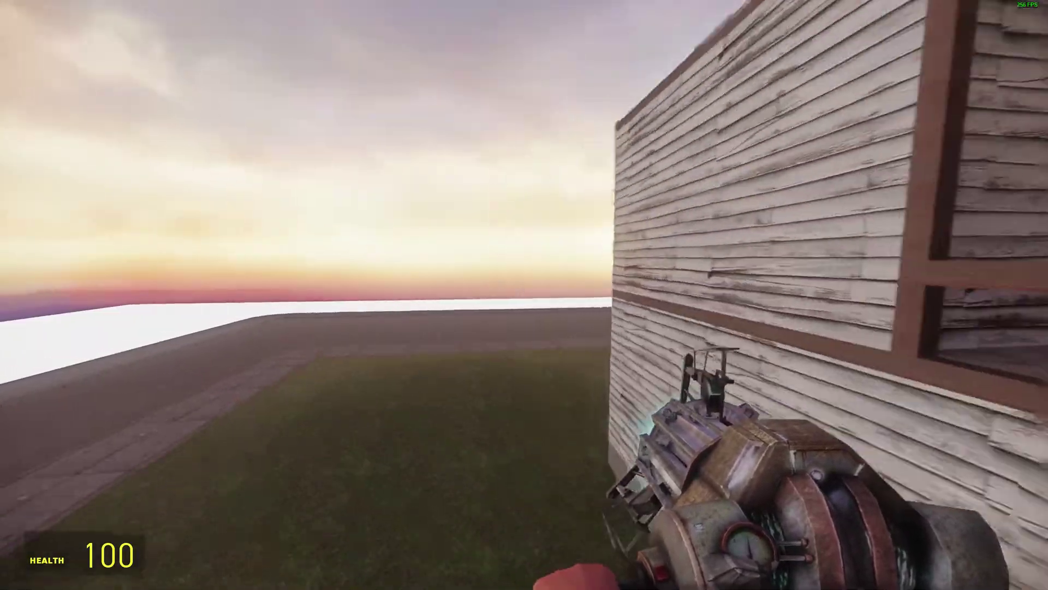
key("a")
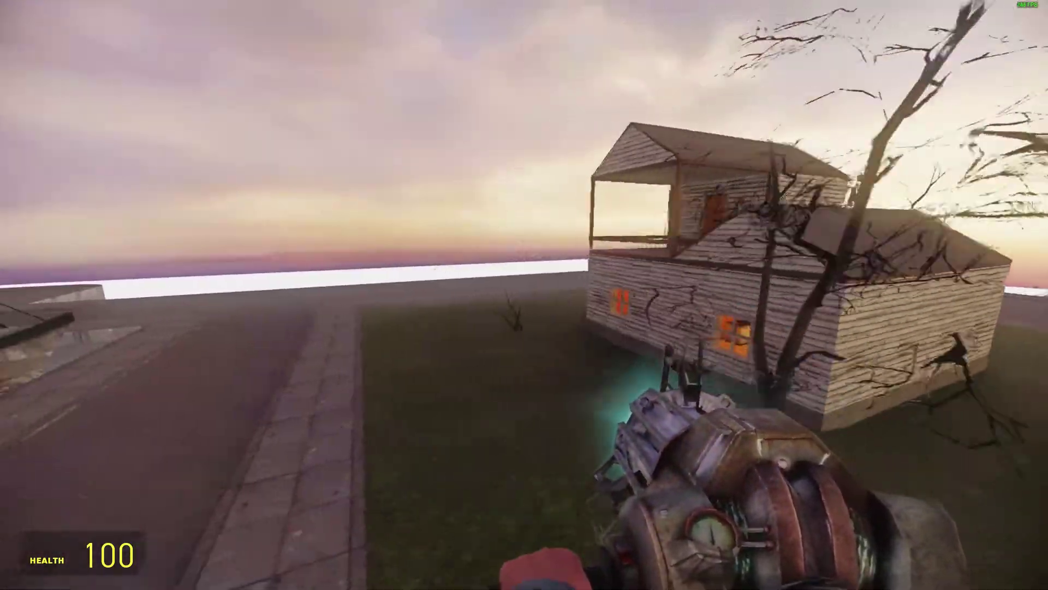
key("w")
key("w")
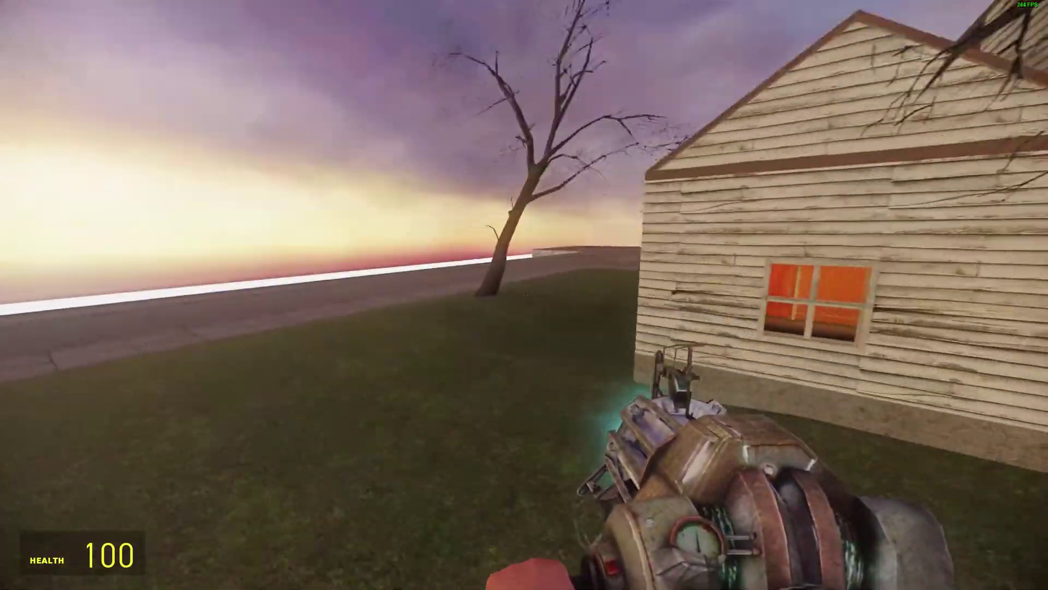
key("w")
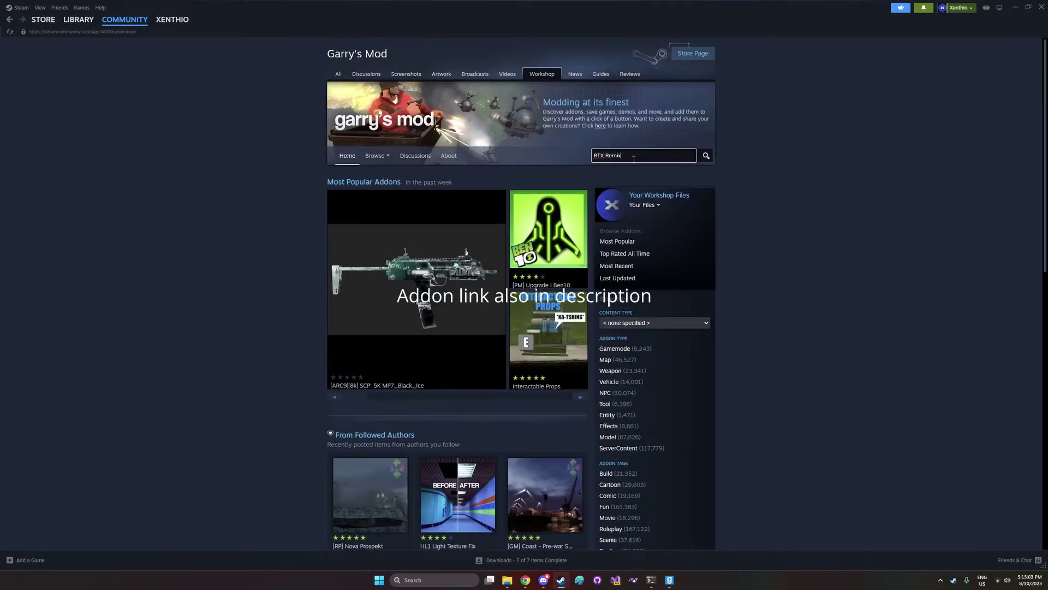
- Search the Garry's Mod Workshop for RTX Remix, subscribe to RTX Remix Fixes, and open the new-game screen in the game
key("Return")
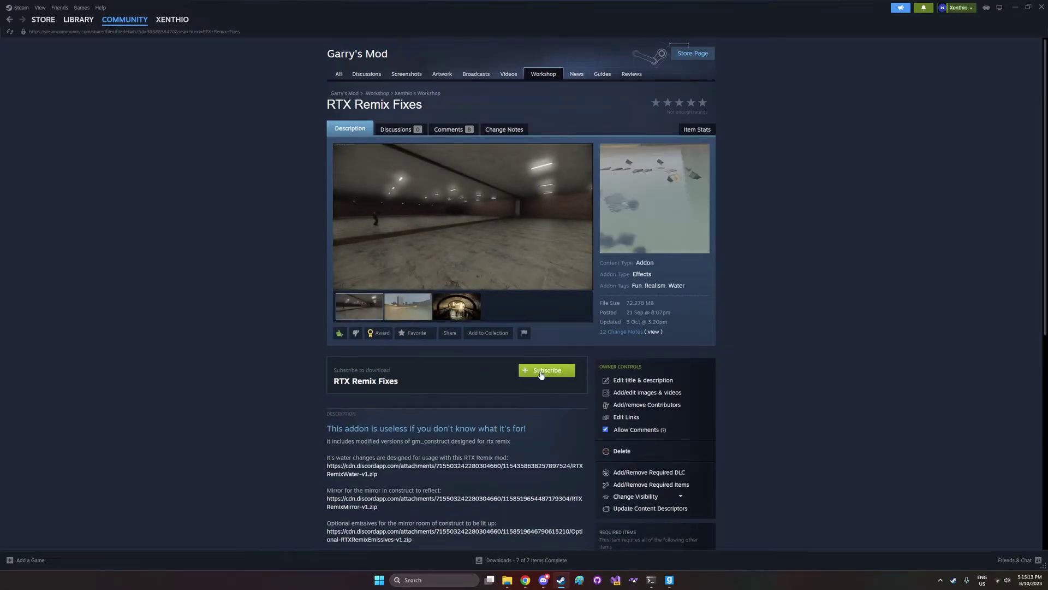
left_click(540, 371)
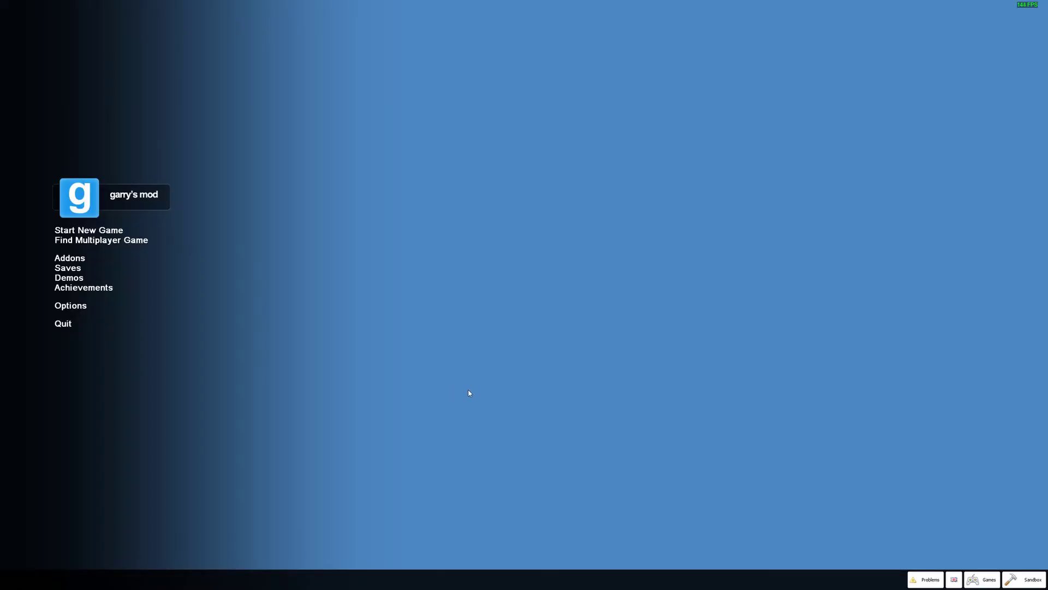
left_click(99, 229)
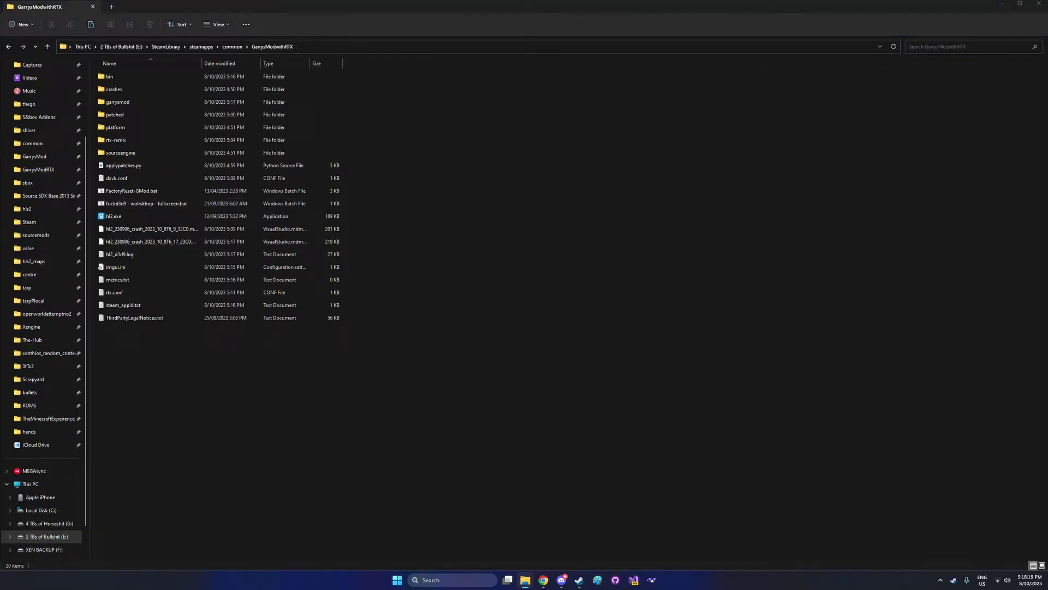
- Copy stdshader_dx6.dll and stdshader_dx7.dll from PortalRTX's bin folder into GarrysModwithRTX's bin folder, overwriting the existing files
left_click_drag(1047, 246, 688, 223)
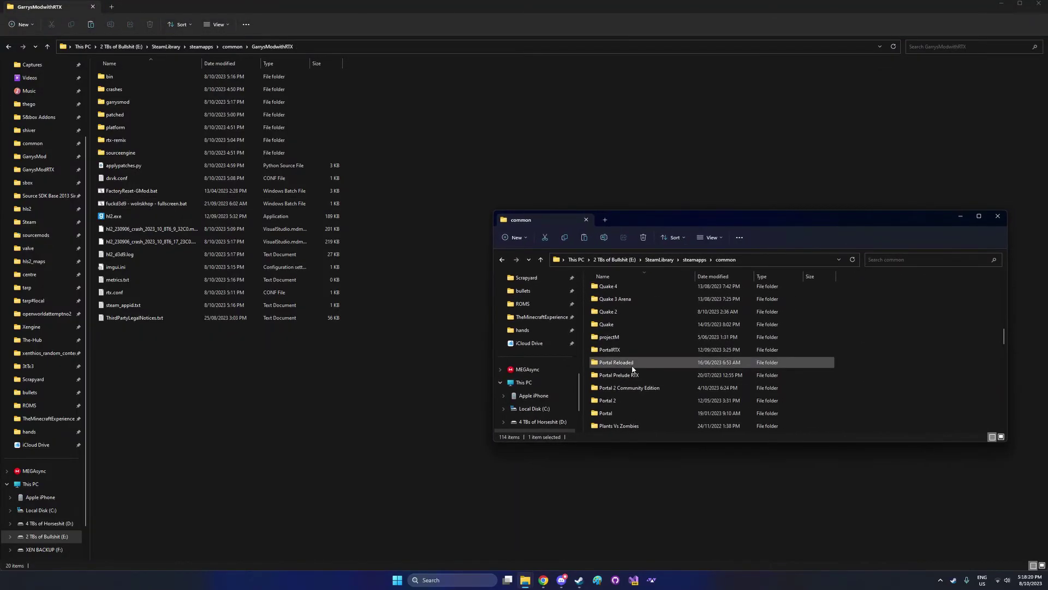
double_click(633, 351)
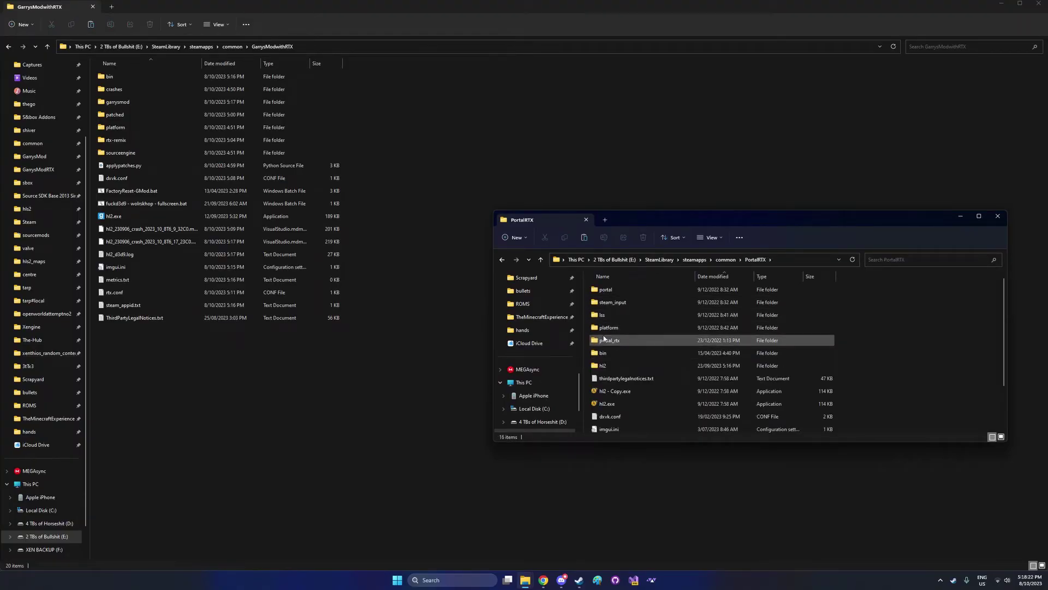
double_click(603, 353)
scroll(638, 371, "down", 20)
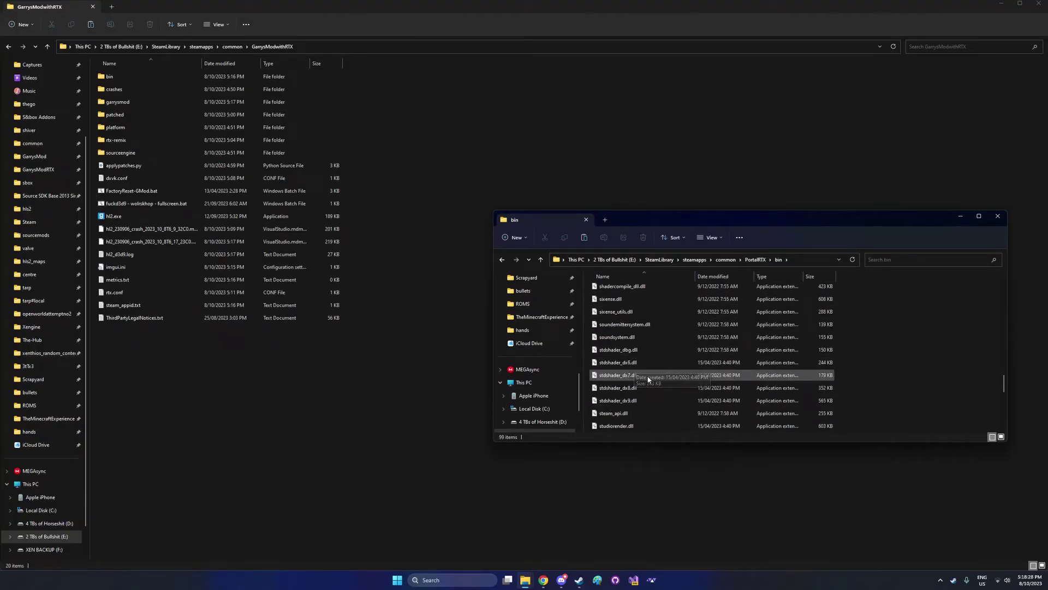
left_click(645, 376)
left_click(641, 364, "shift")
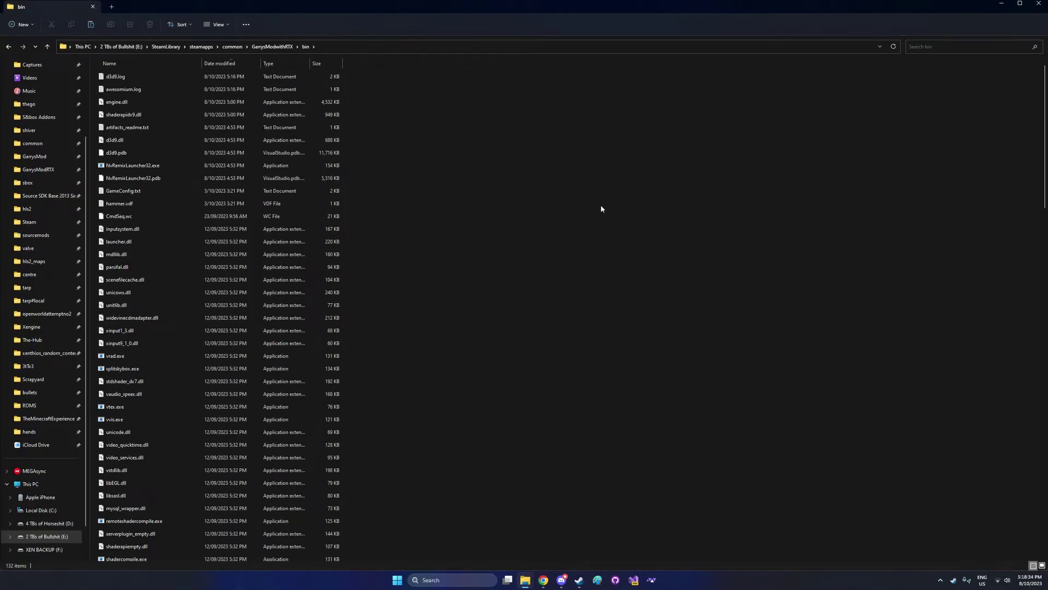
key("ctrl+v")
left_click(518, 220)
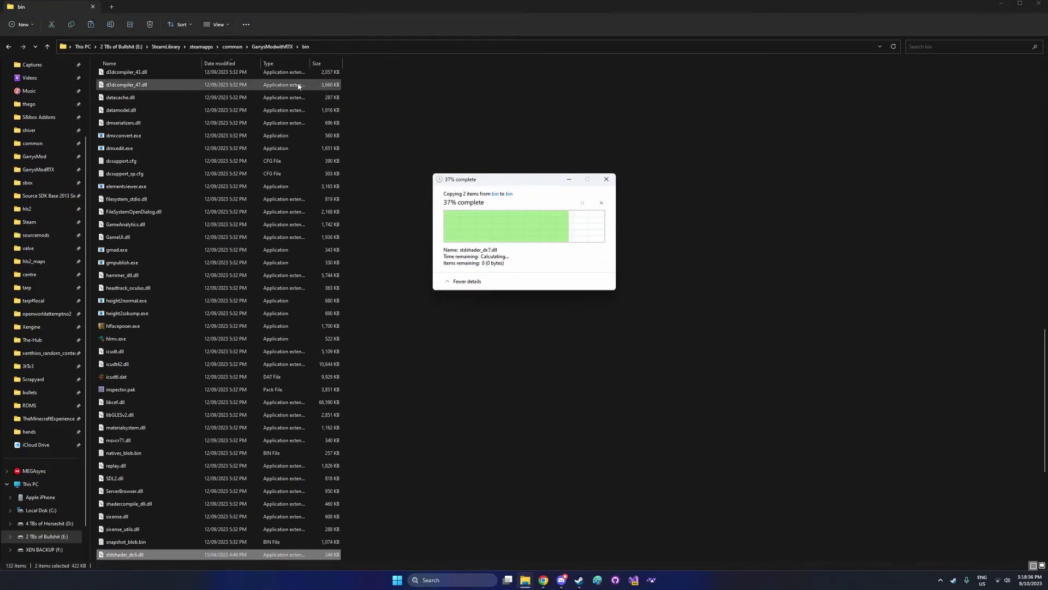
- Launch the game with "fuckd3d9 - wolrskhop - fullscreen.bat" from the GarrysModwithRTX folder and load a Sandbox map from the addon maps
left_click(272, 47)
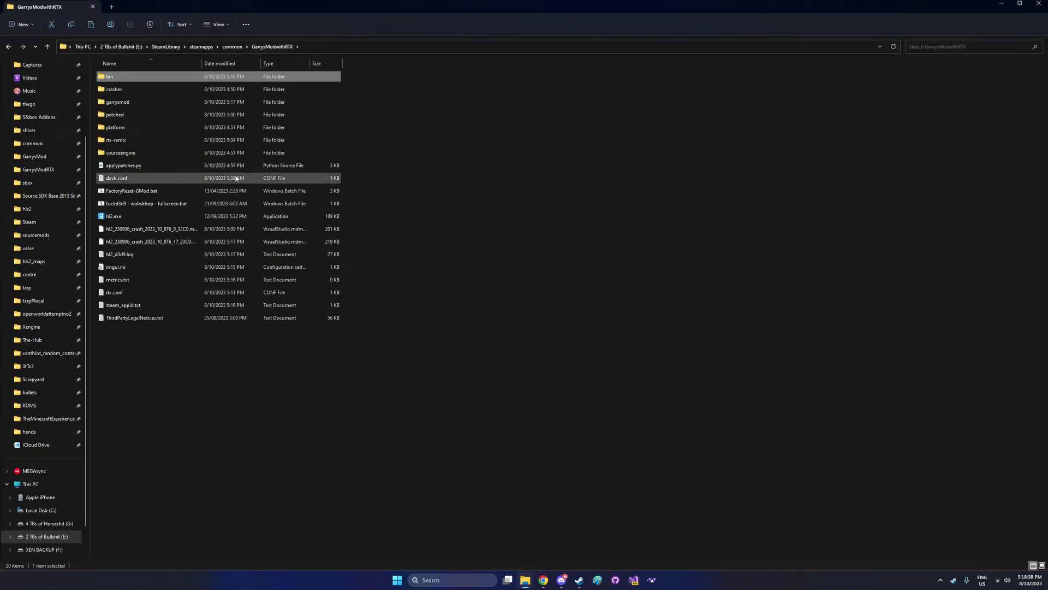
double_click(232, 204)
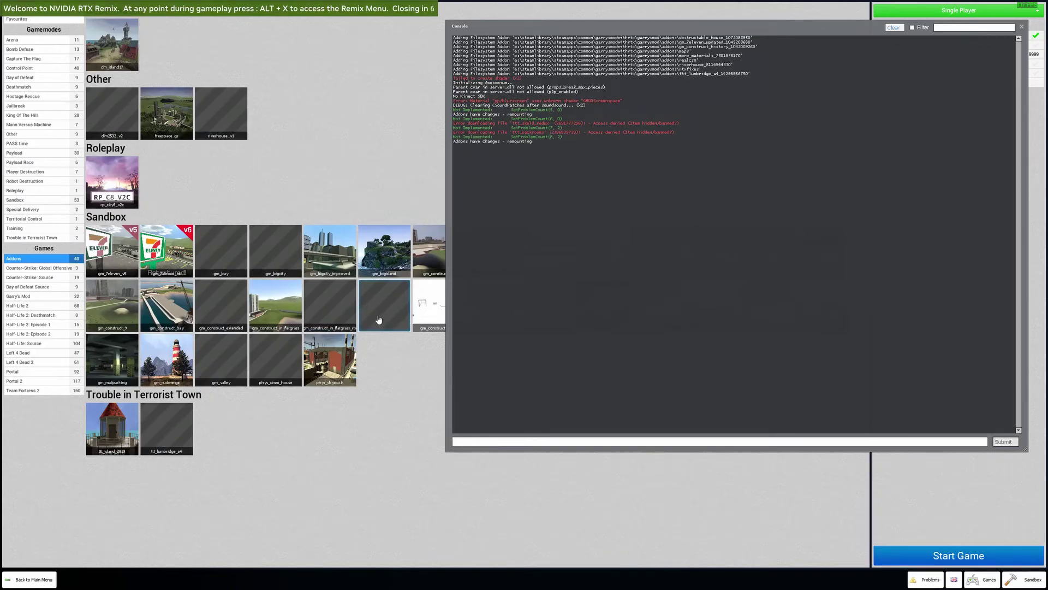
double_click(378, 315)
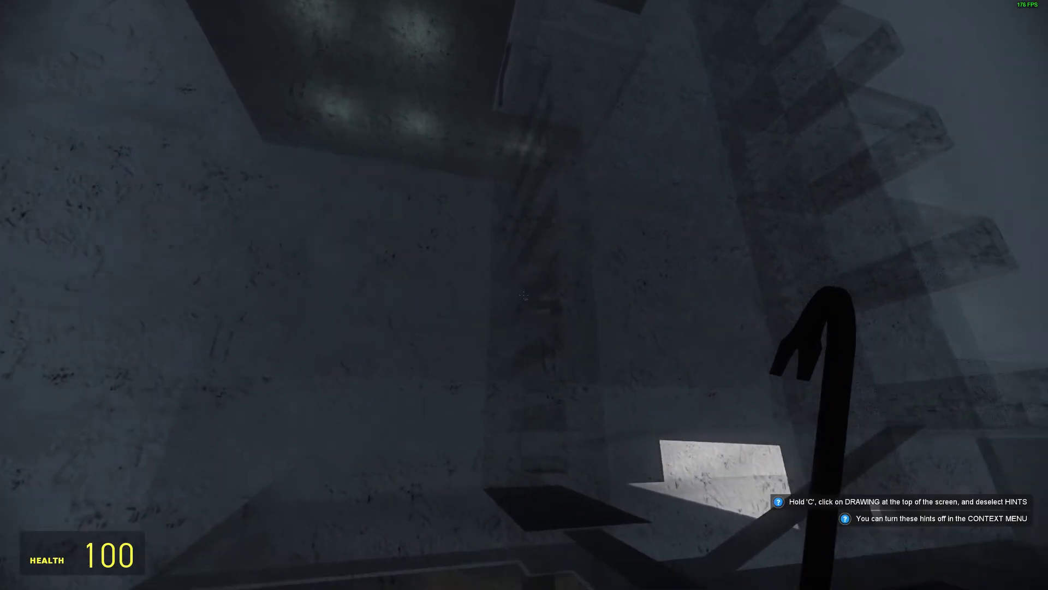
- In the Remix game setup's texture categories, mark the grey 256x256 texture in the warning-sign row as Ignore Texture
key("alt+x")
left_click(455, 389)
left_click(925, 31)
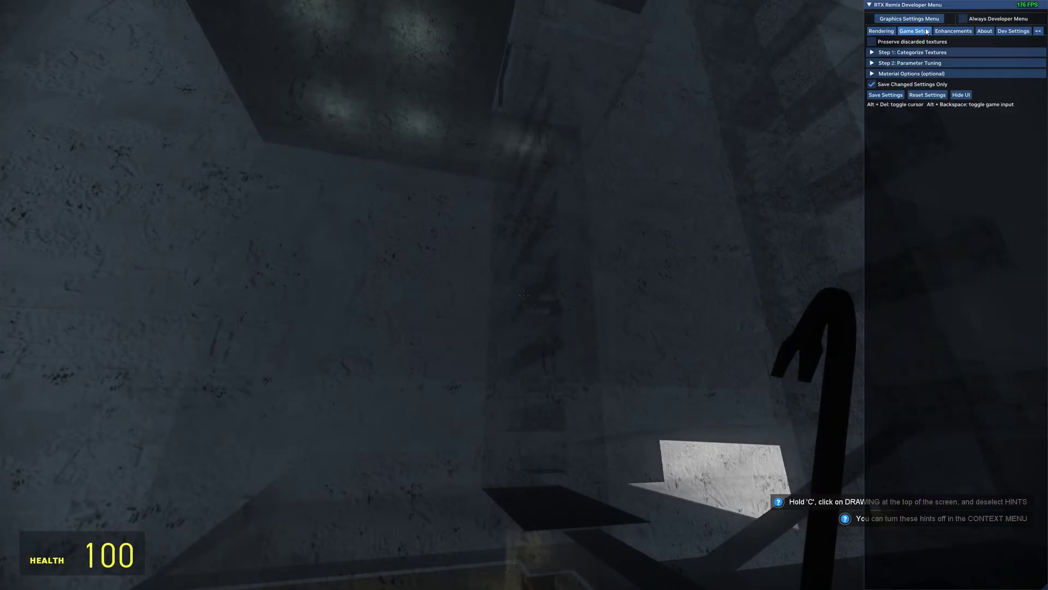
left_click(926, 53)
scroll(991, 197, "down", 10)
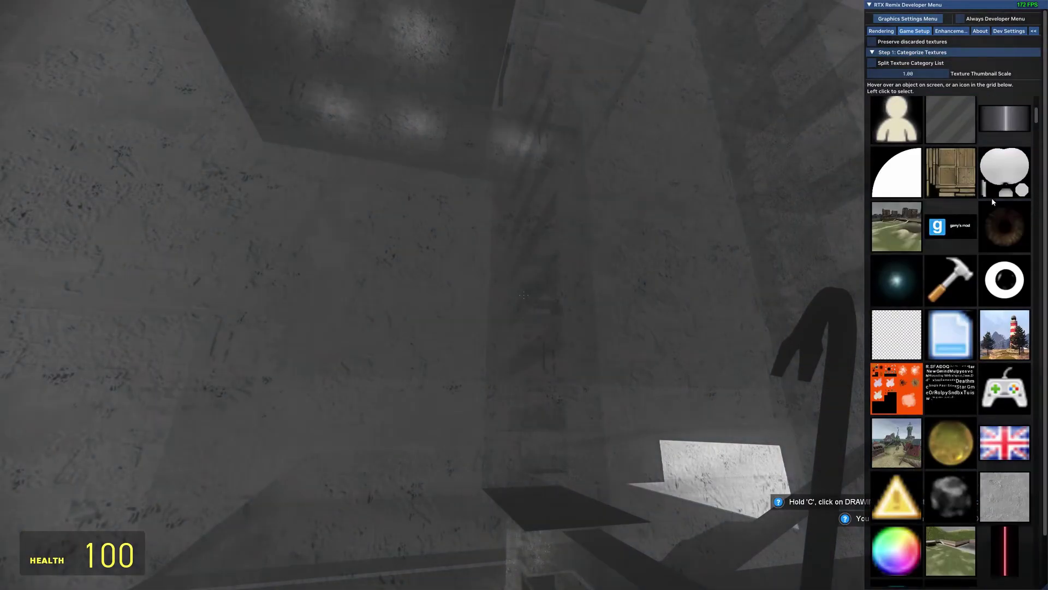
scroll(1037, 135, "down", 1)
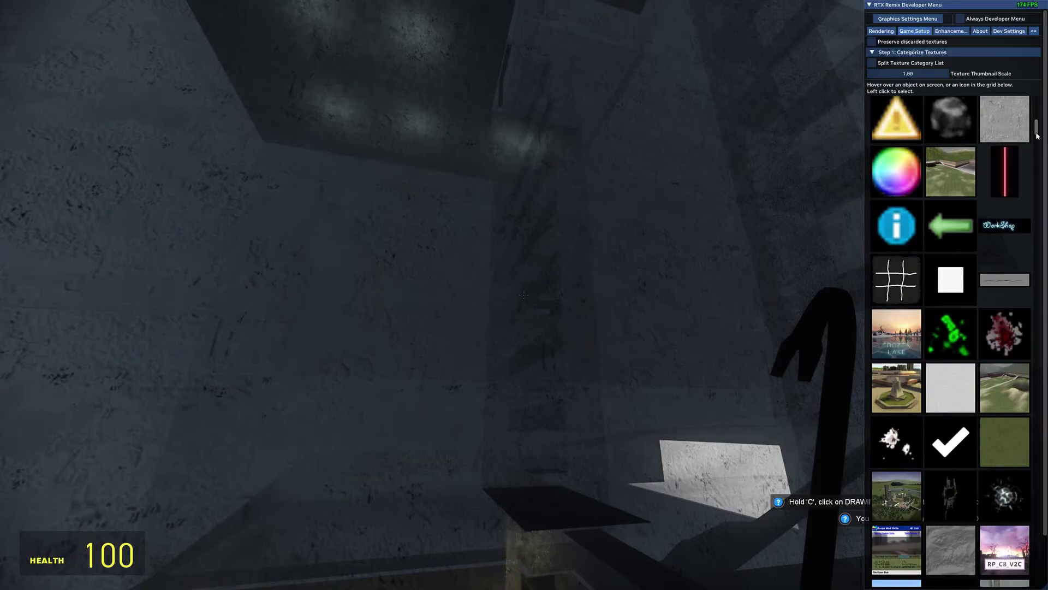
mouse_move(1036, 133)
left_mouse_down()
mouse_move(1036, 112)
mouse_move(1036, 128)
left_mouse_up()
left_click(1003, 261)
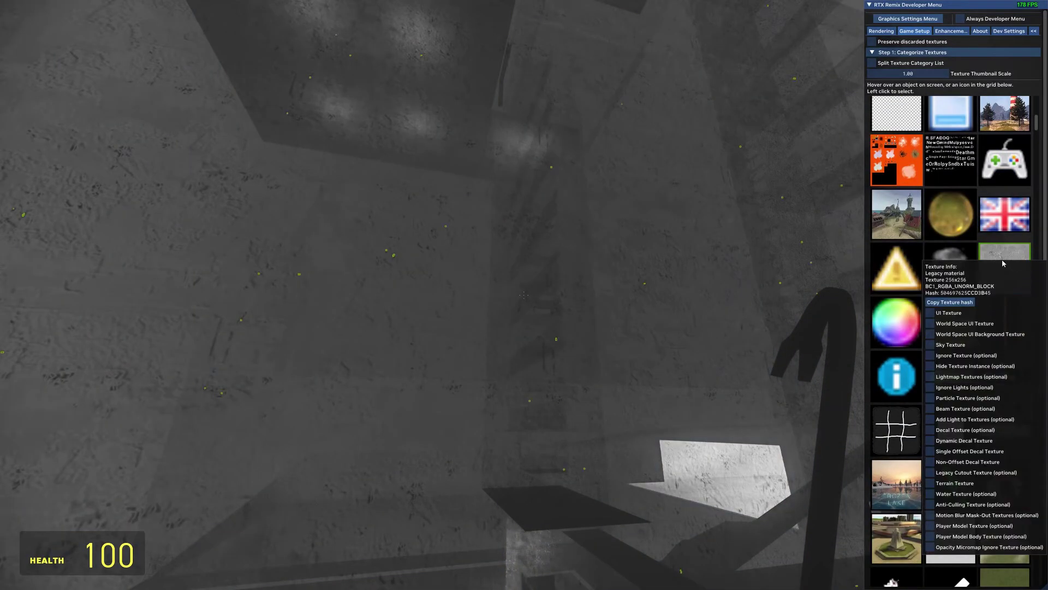
left_click(930, 355)
left_click(868, 256)
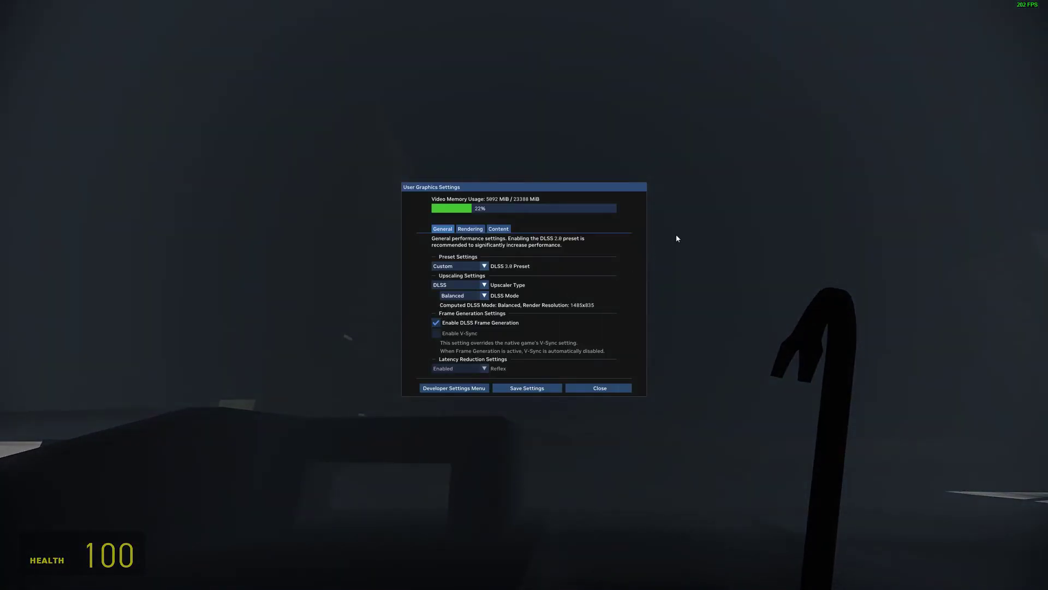
- In the Remix game setup's texture categories, mark the light blue 256x256 texture as Sky Texture
left_click(446, 389)
left_click(921, 32)
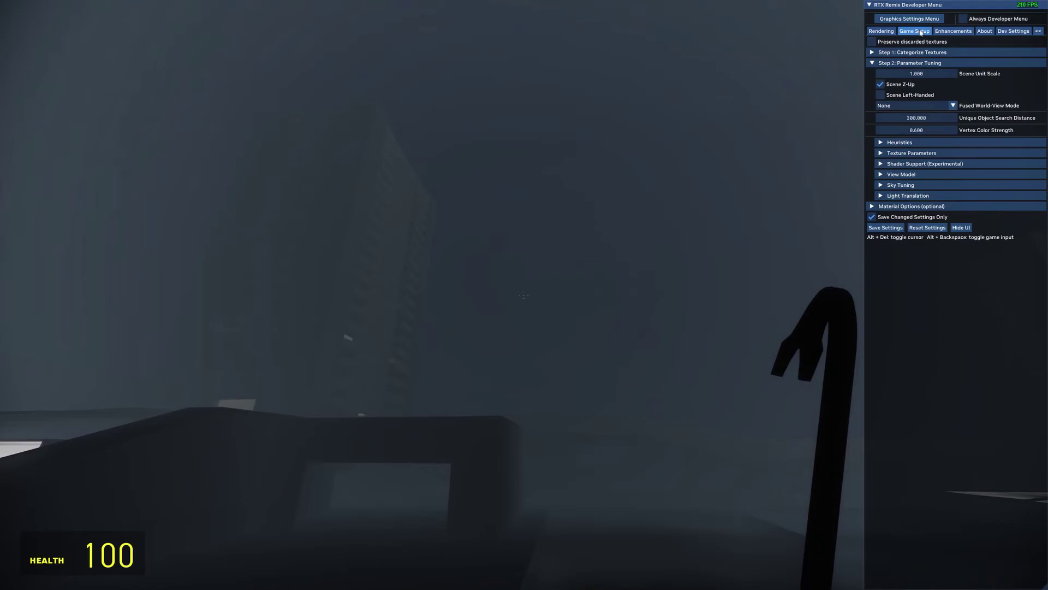
left_click(923, 52)
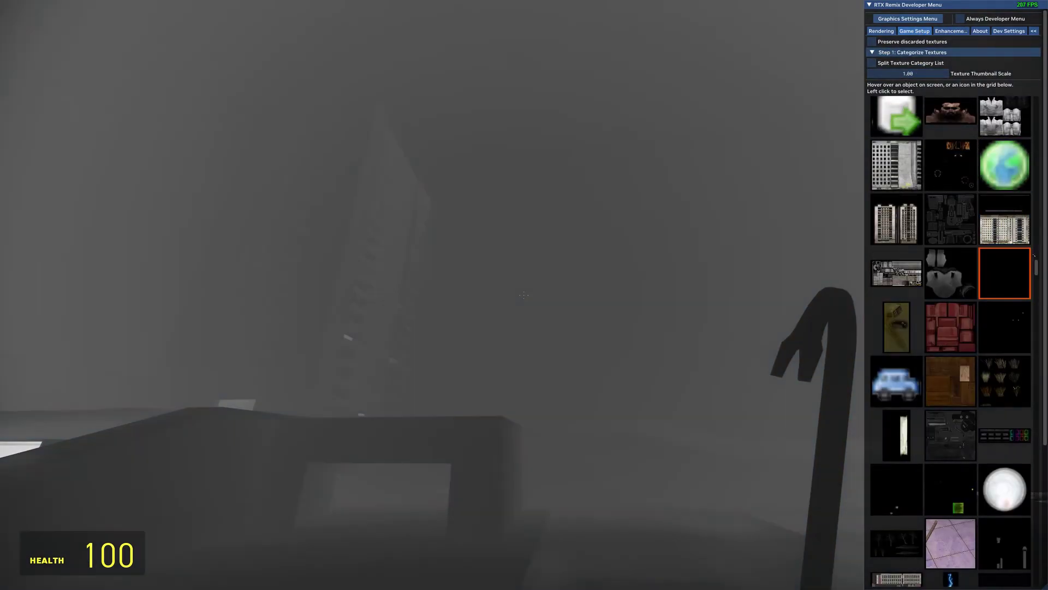
left_click_drag(1035, 269, 1026, 184)
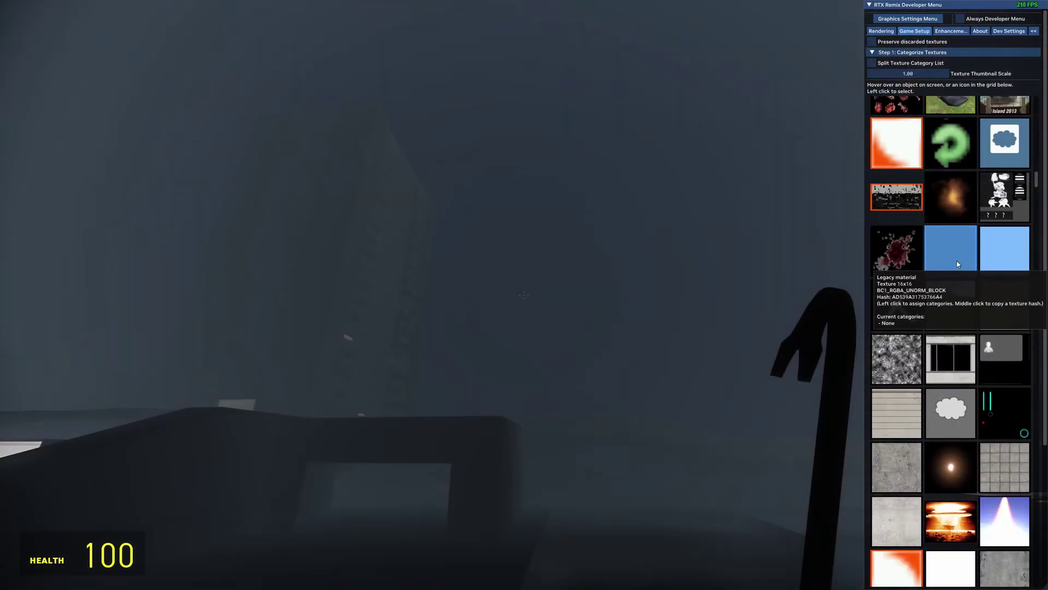
scroll(956, 260, "down", 1)
left_click(994, 214)
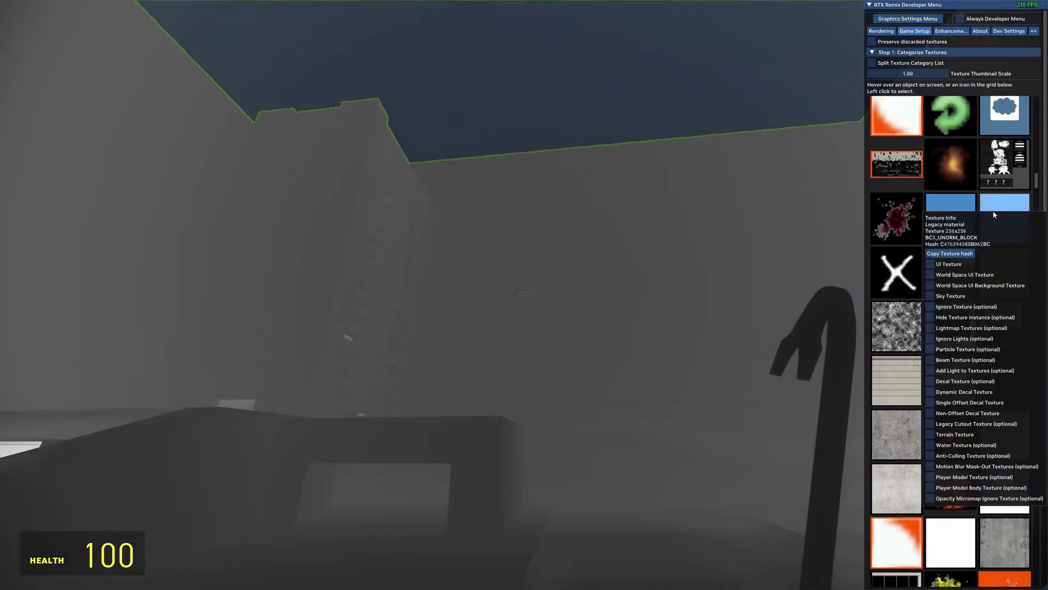
left_click(929, 296)
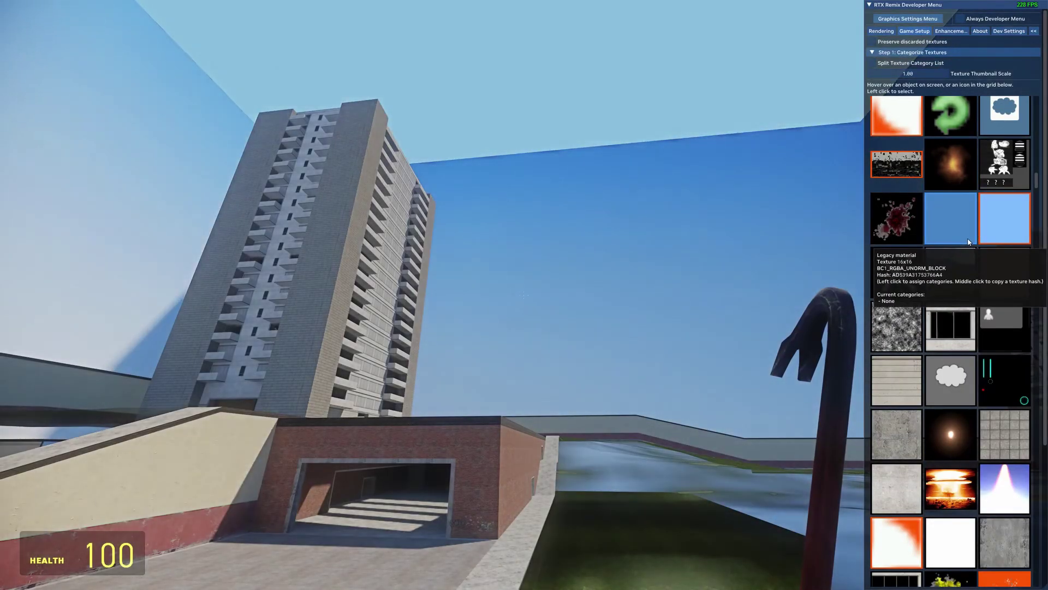
- In the Remix game setup's texture categories, mark the blue-to-white gradient 256x256 texture as Sky Texture
left_click(955, 230)
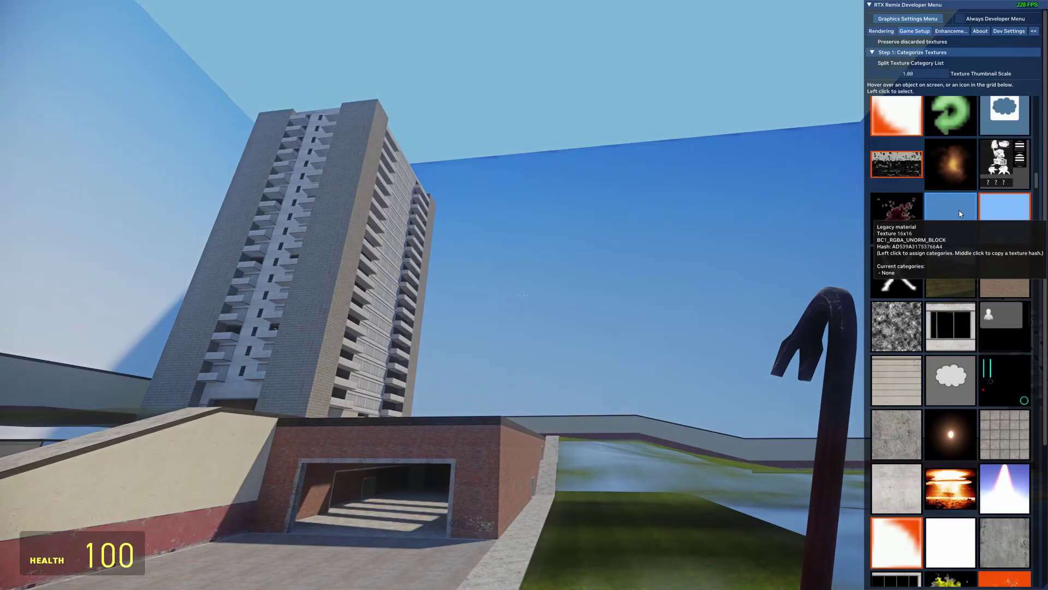
scroll(950, 445, "up", 10)
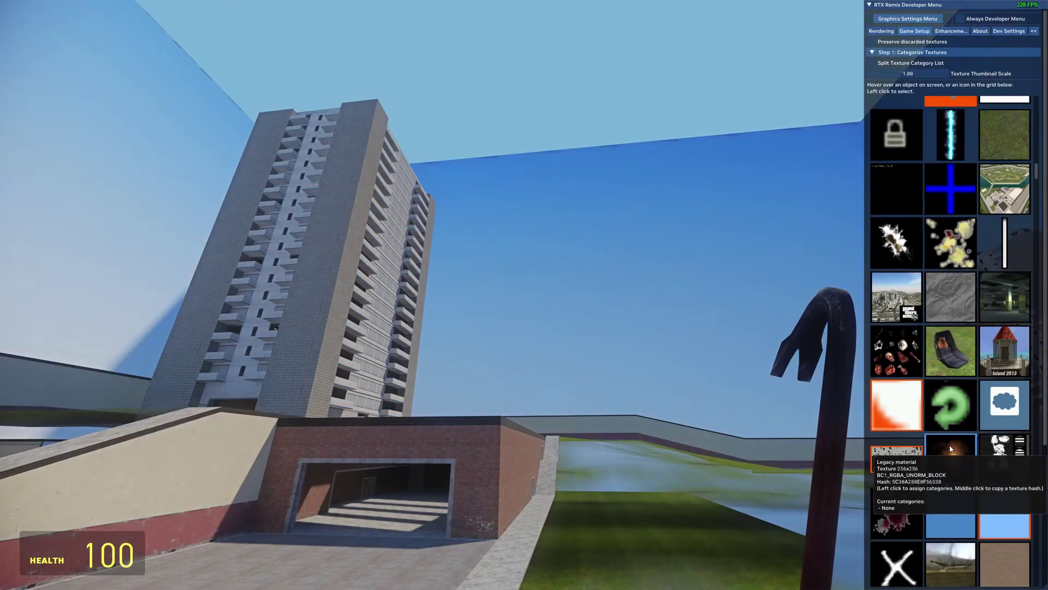
scroll(950, 445, "up", 10)
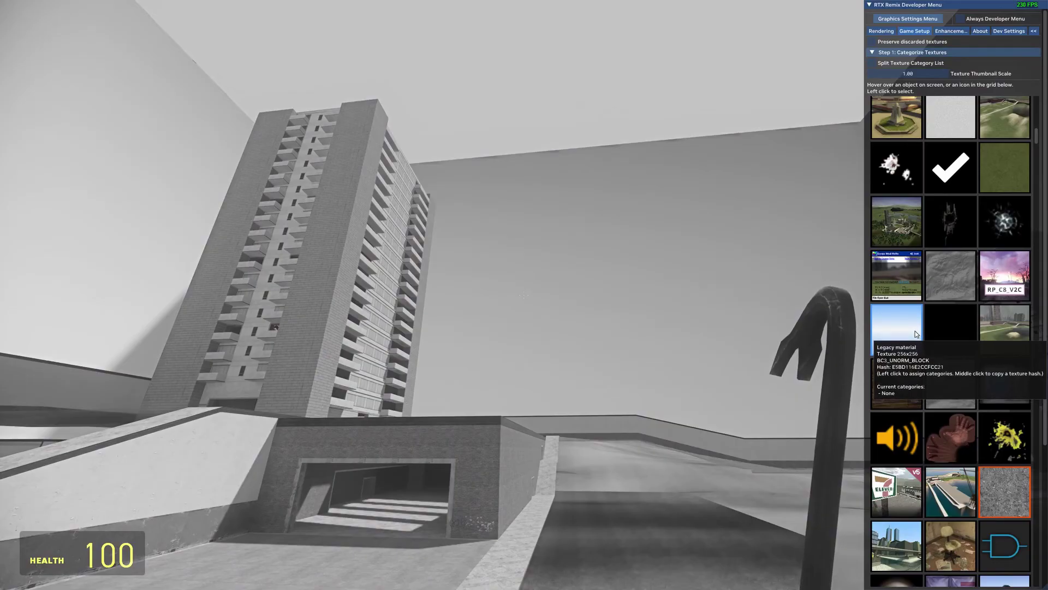
left_click(915, 331)
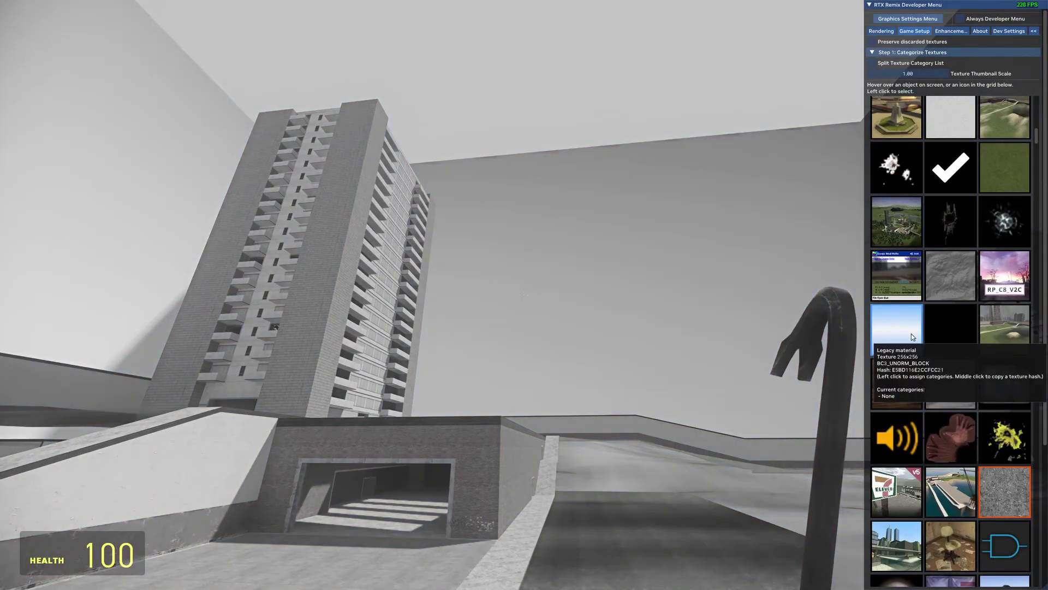
left_click(919, 378)
left_click(854, 377)
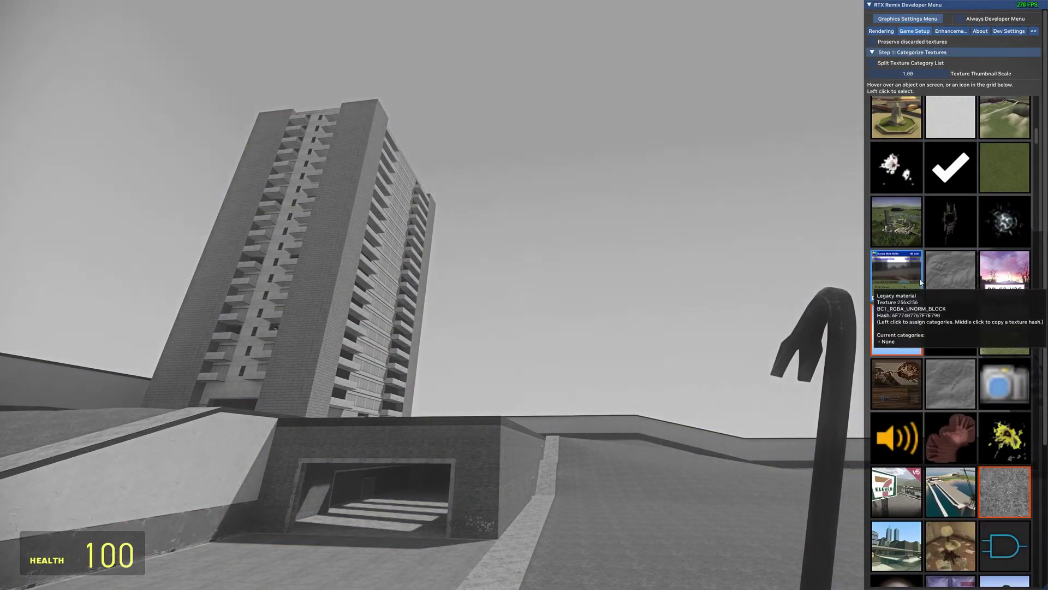
left_click(756, 320)
left_click(713, 303)
key("alt+x")
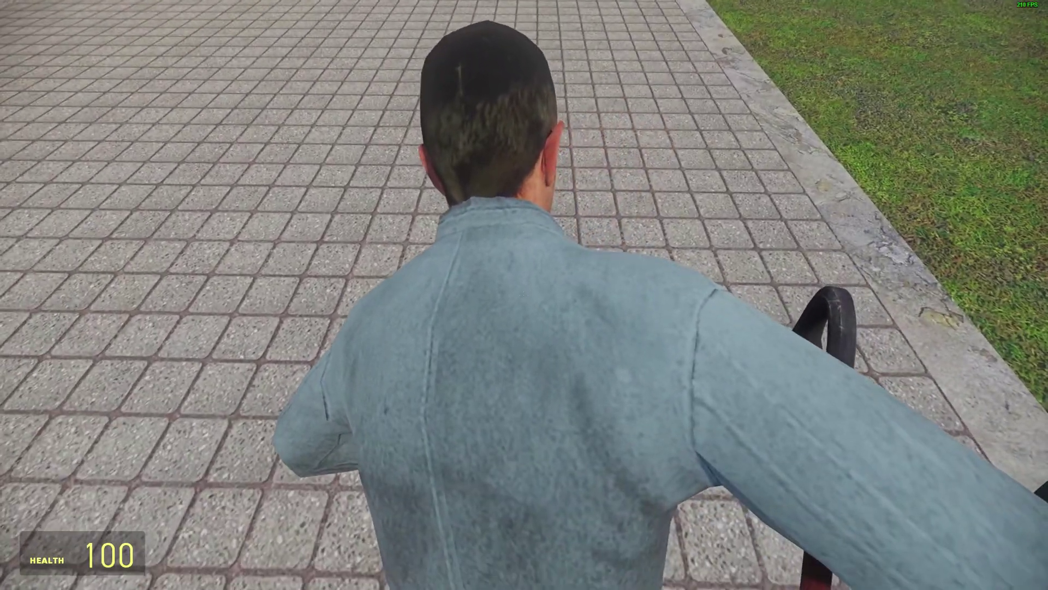
- In the Remix texture categories, mark the 512x256 texture of the player's head as Player Model Texture
key("alt+x")
left_click(454, 389)
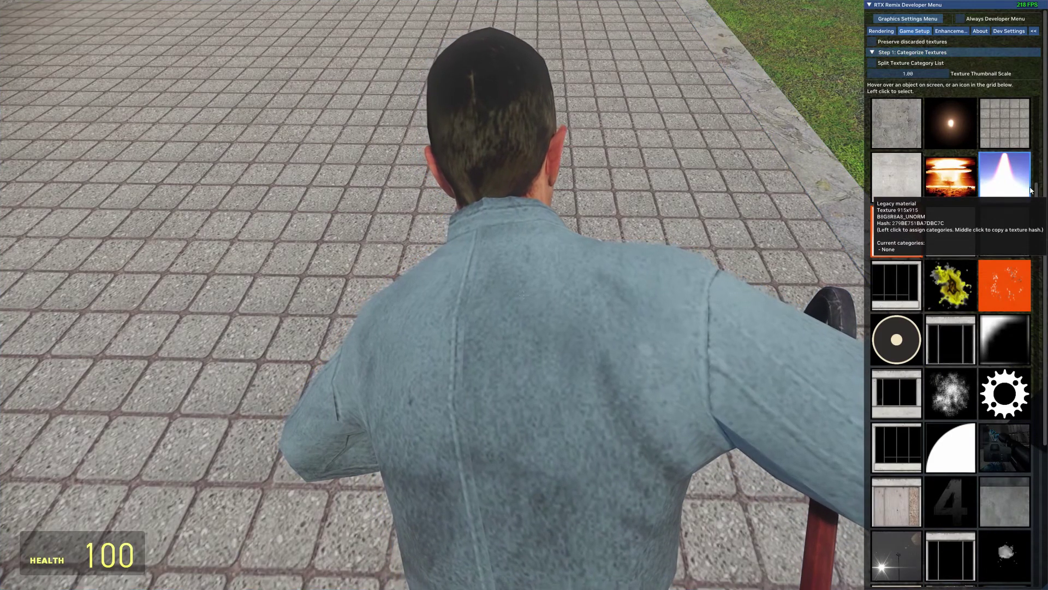
scroll(1009, 198, "down", 5)
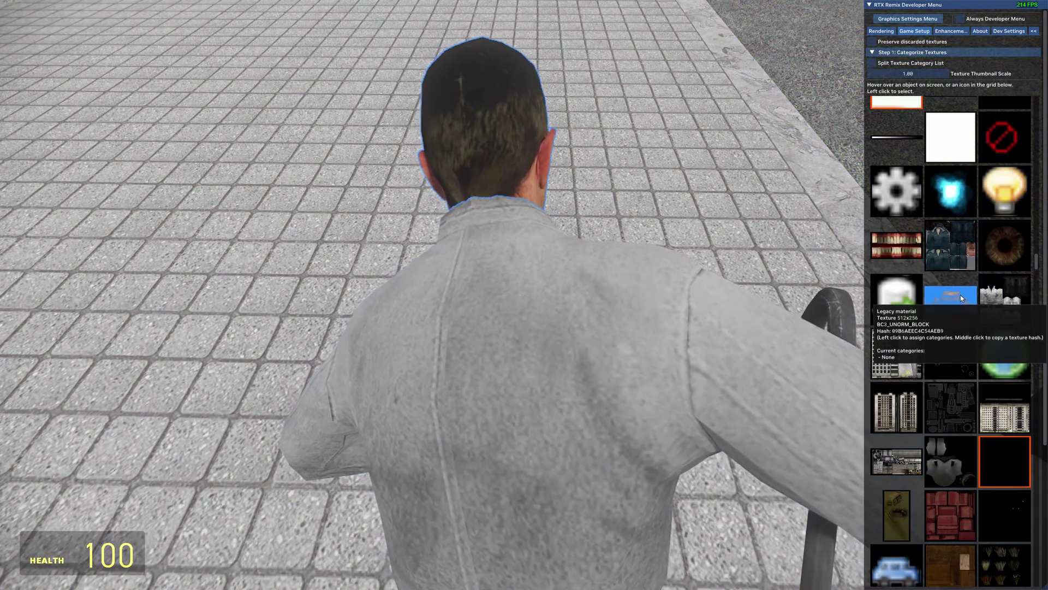
left_click(960, 298)
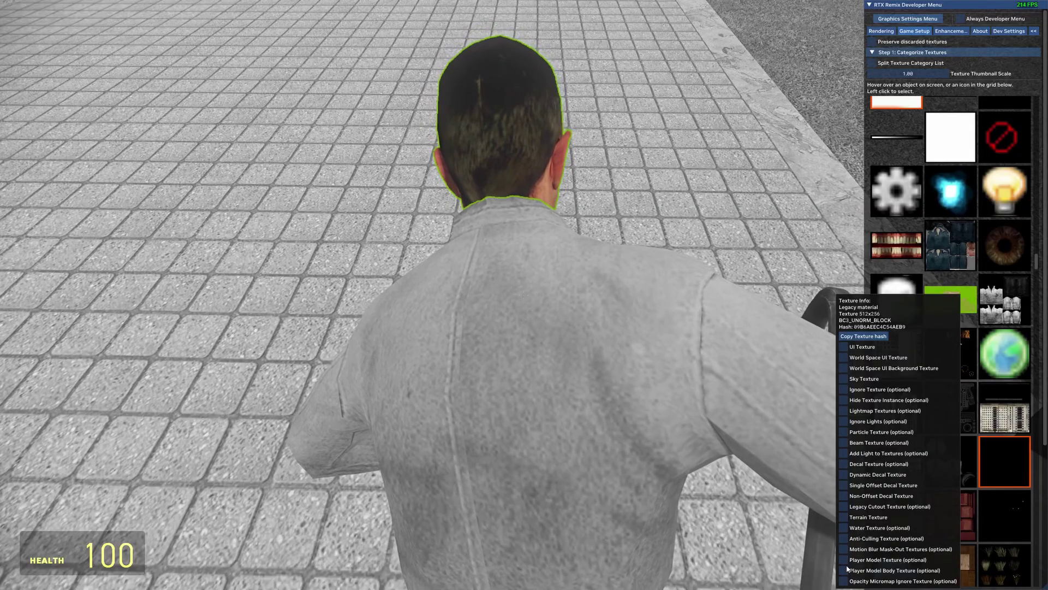
left_click(1030, 242)
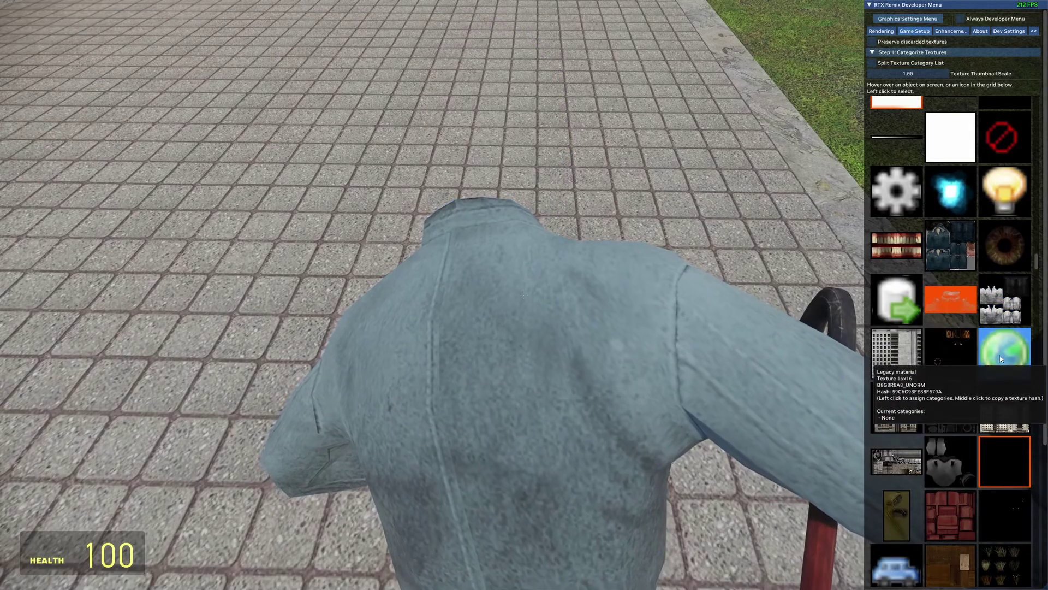
- Mark the player's 1024x1024 body texture and the 256x128 mouth texture as Player Model Texture
left_click(1000, 309)
left_click(929, 281)
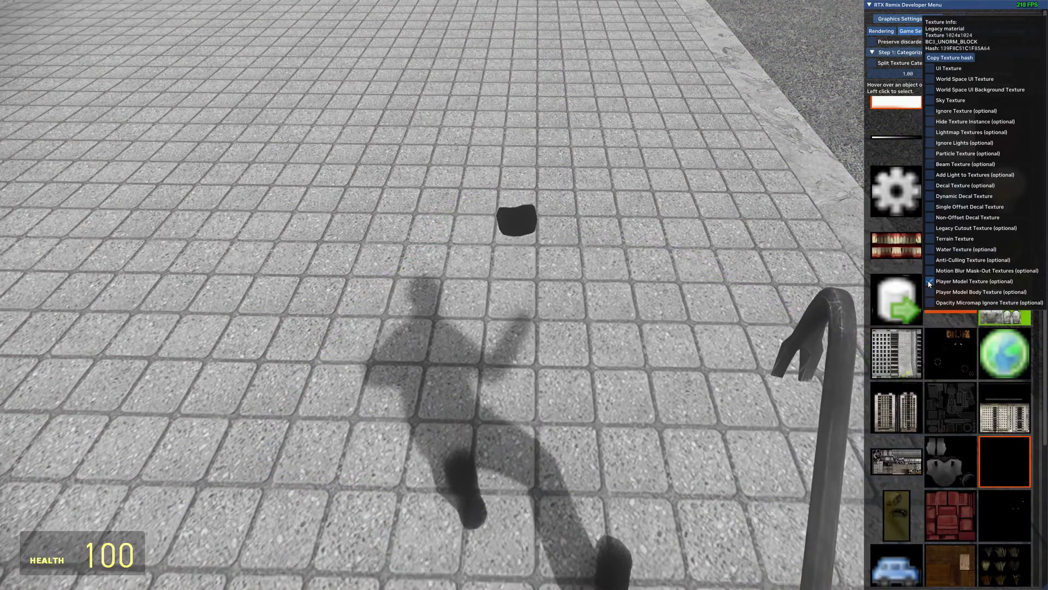
left_click(907, 289)
scroll(1024, 267, "up", 1)
left_click(888, 266)
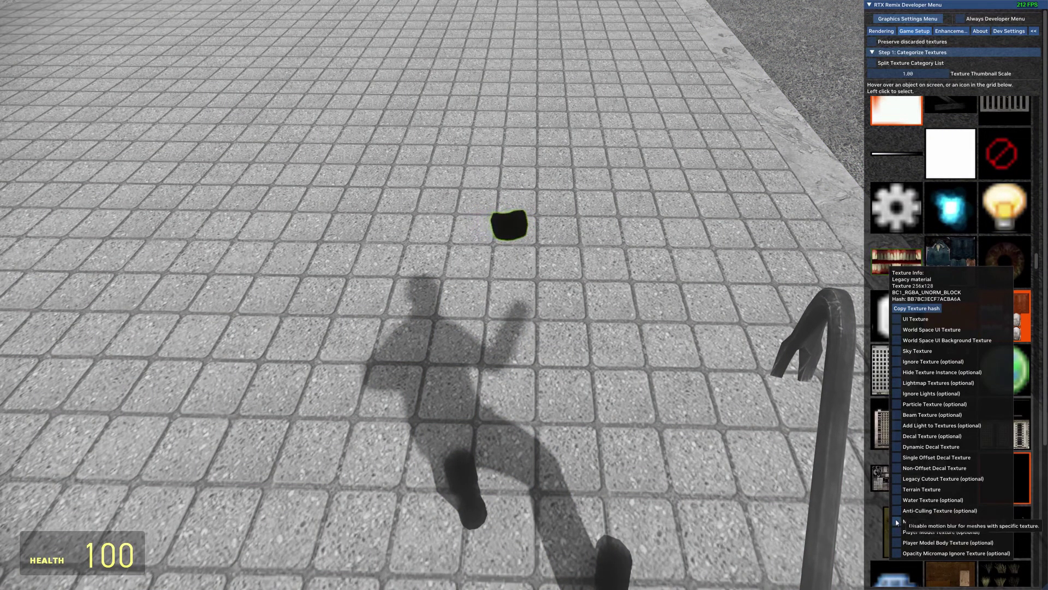
key("alt+x")
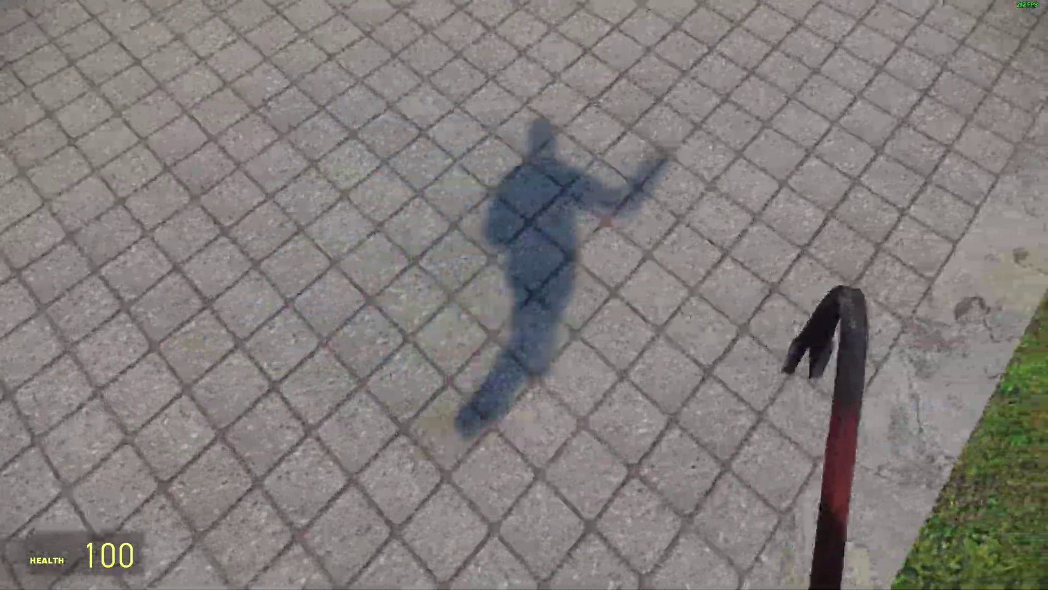
- Walk out to the grass and sand area and mark the brown 1024x1024 sand texture as Terrain Texture
key("a")
key("w")
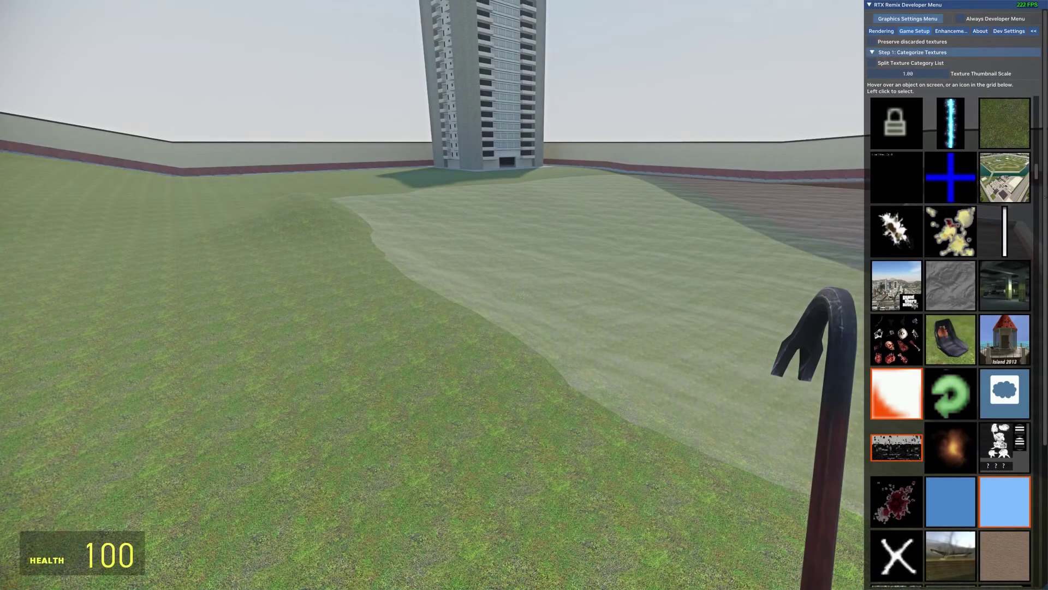
scroll(1004, 219, "down", 1)
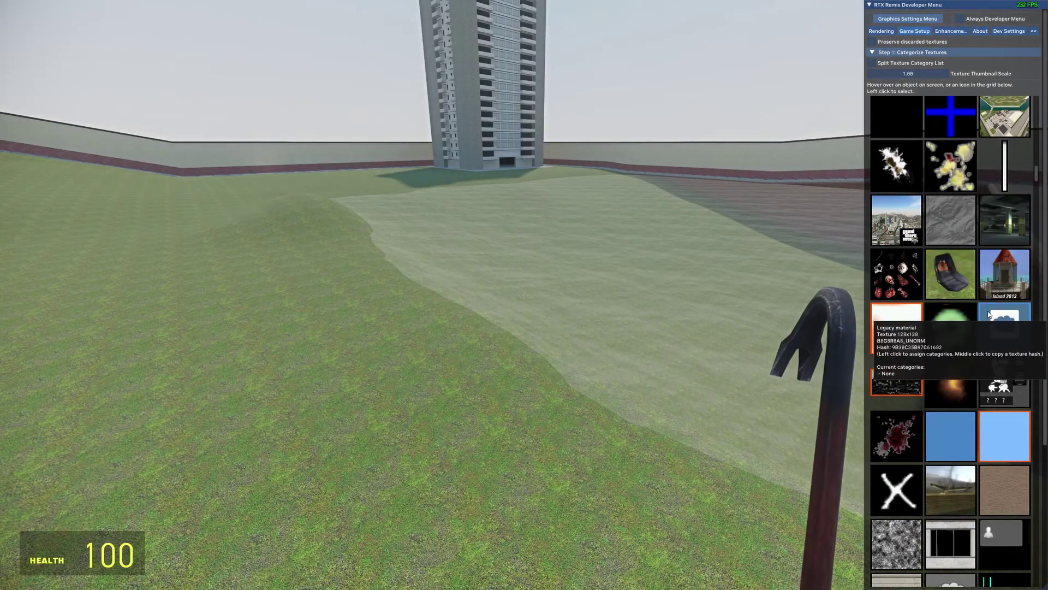
scroll(988, 314, "down", 1)
left_click(993, 457)
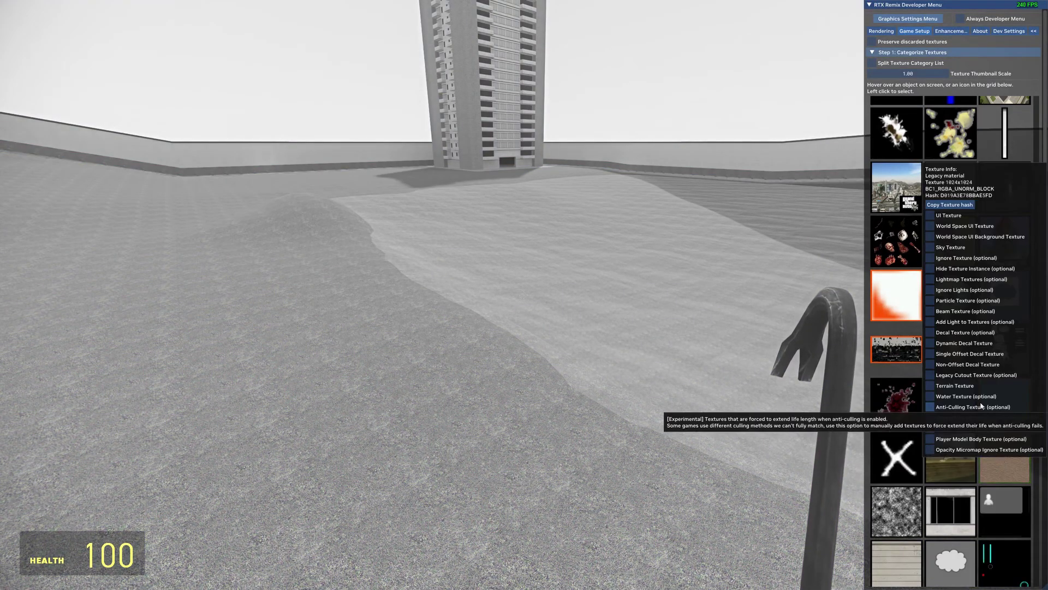
left_click(937, 388)
scroll(961, 355, "down", 1)
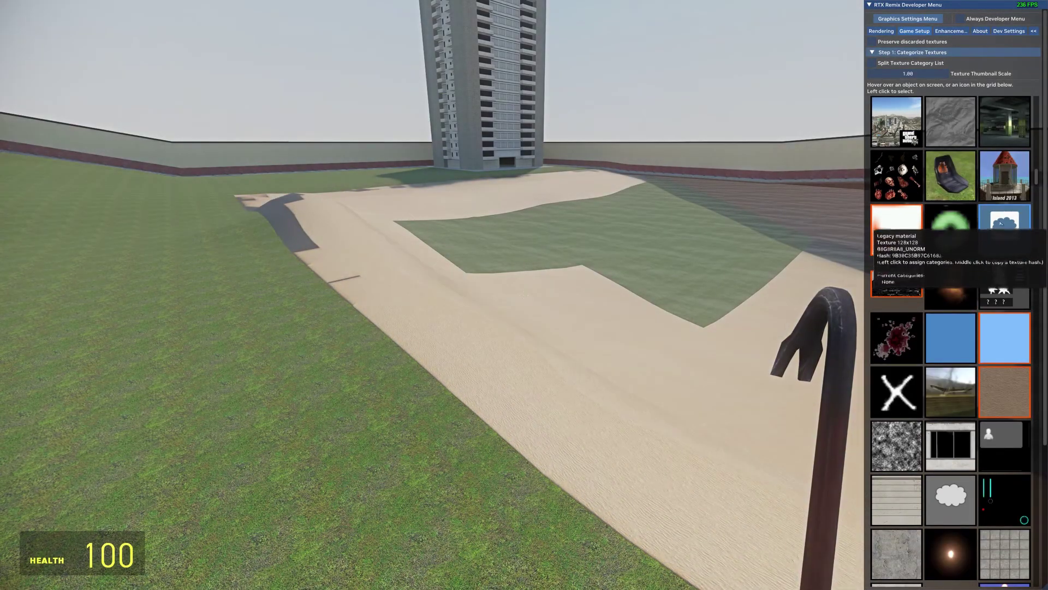
- Mark the green 512x512 grass texture as Terrain Texture, toggling the category off and on again to compare the ground
scroll(1000, 223, "up", 10)
left_click(999, 246)
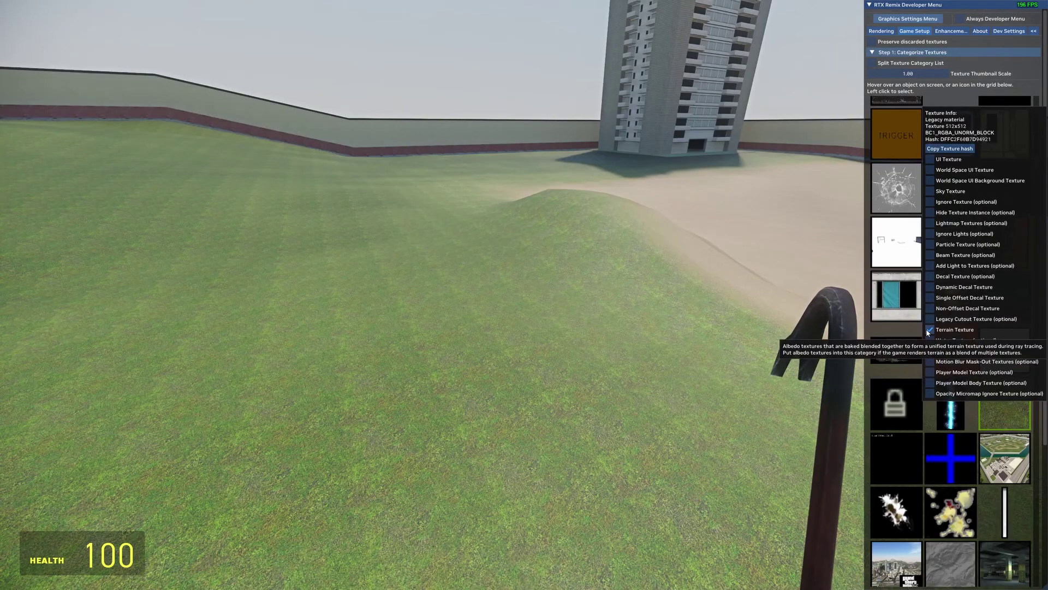
left_click(929, 331)
left_click(994, 416)
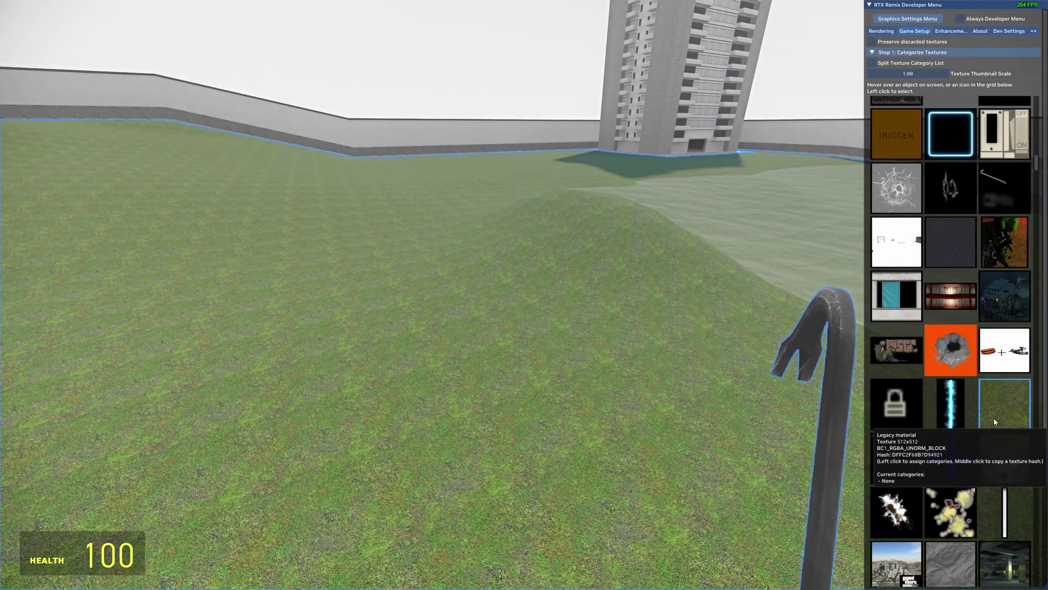
left_click(994, 415)
left_click(929, 347)
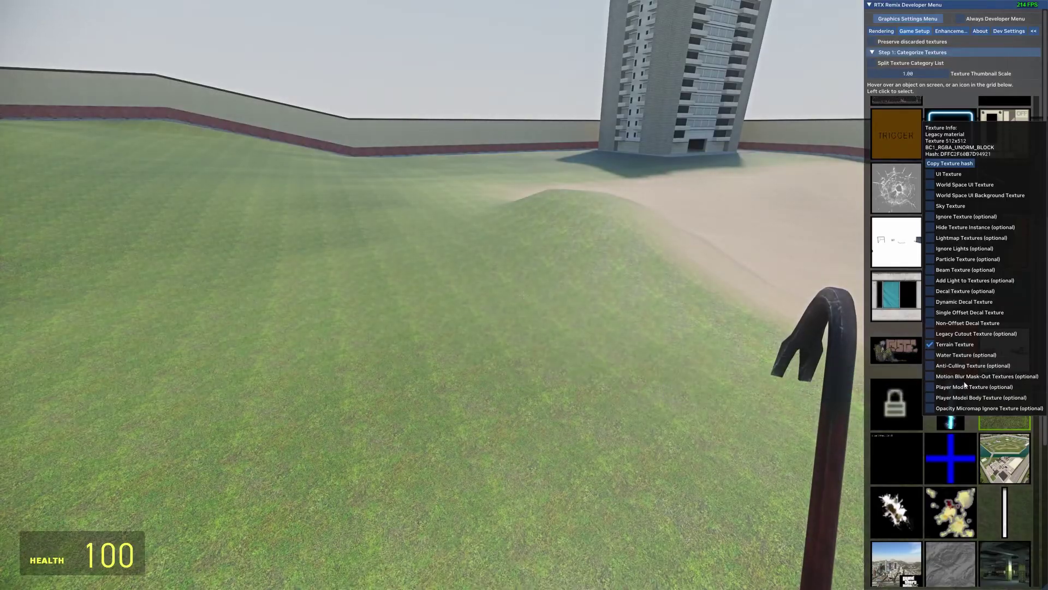
key("alt+x")
key("w")
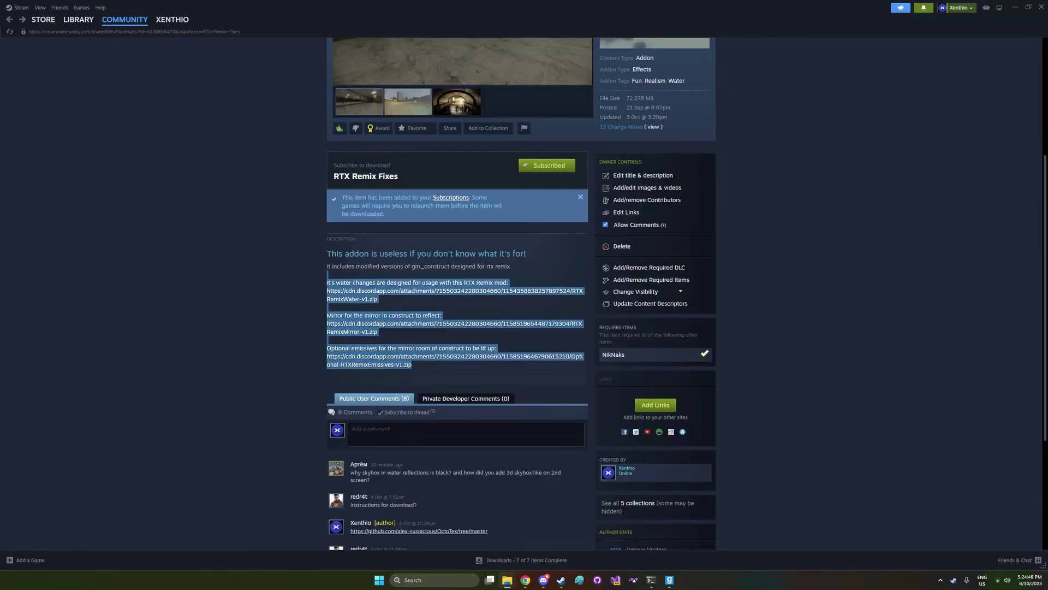
- In Steam, review the RTX Remix Fixes Workshop page's water, mirror and emissives download links, the GarrysModwithRTX folder and the addon's preview image
left_click_drag(432, 369, 285, 287)
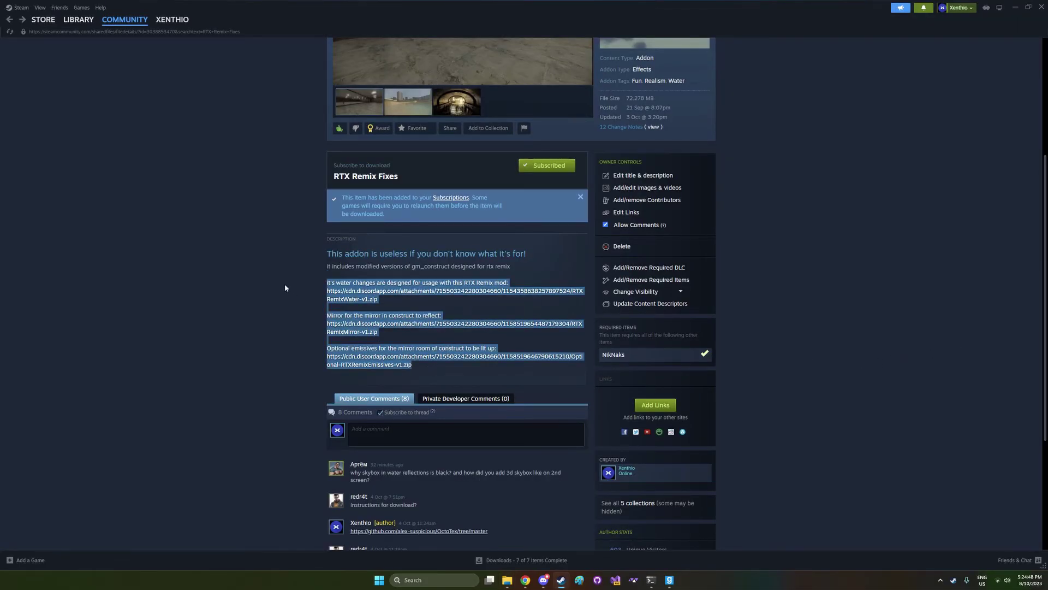
left_click_drag(1047, 143, 342, 120)
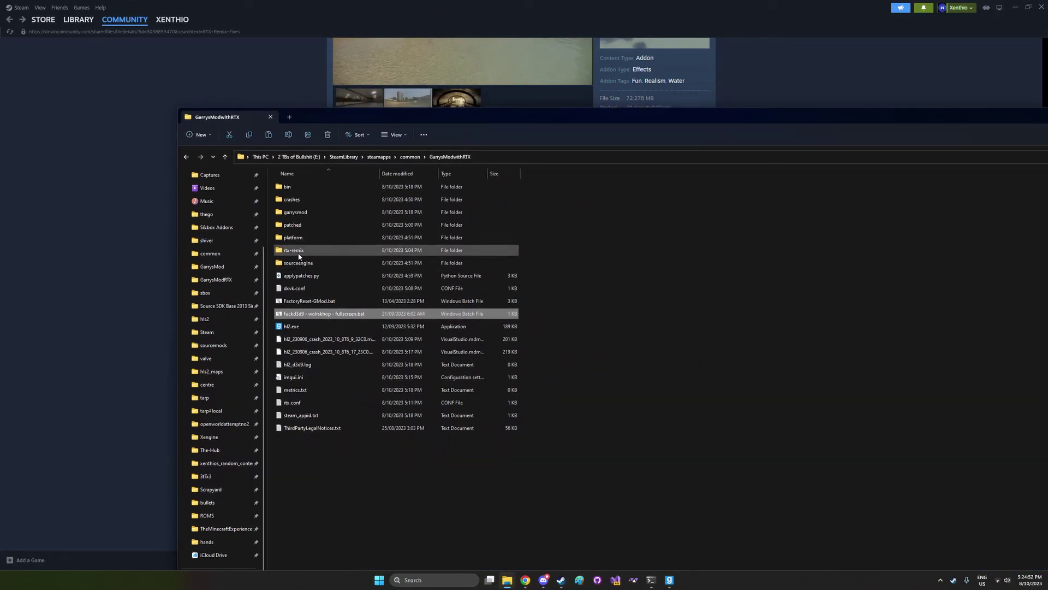
left_click(66, 252)
scroll(104, 260, "up", 2)
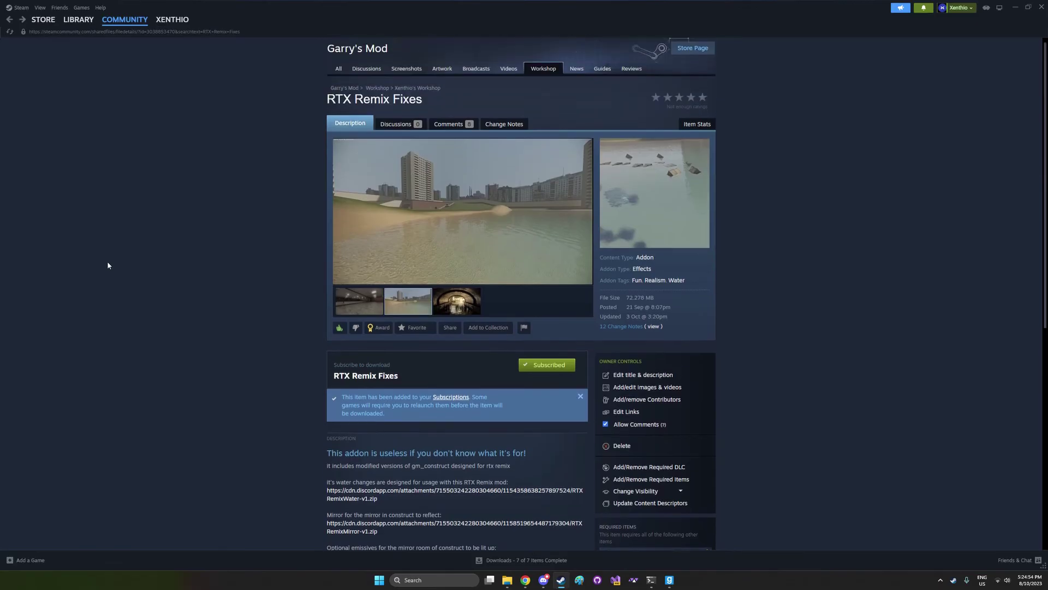
left_click(427, 232)
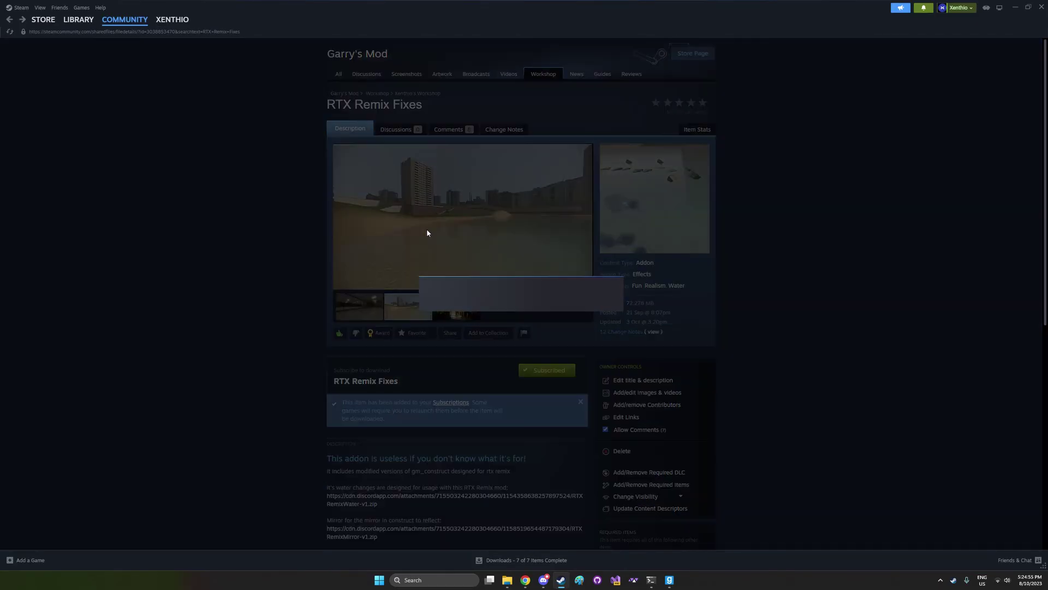
left_click(332, 261)
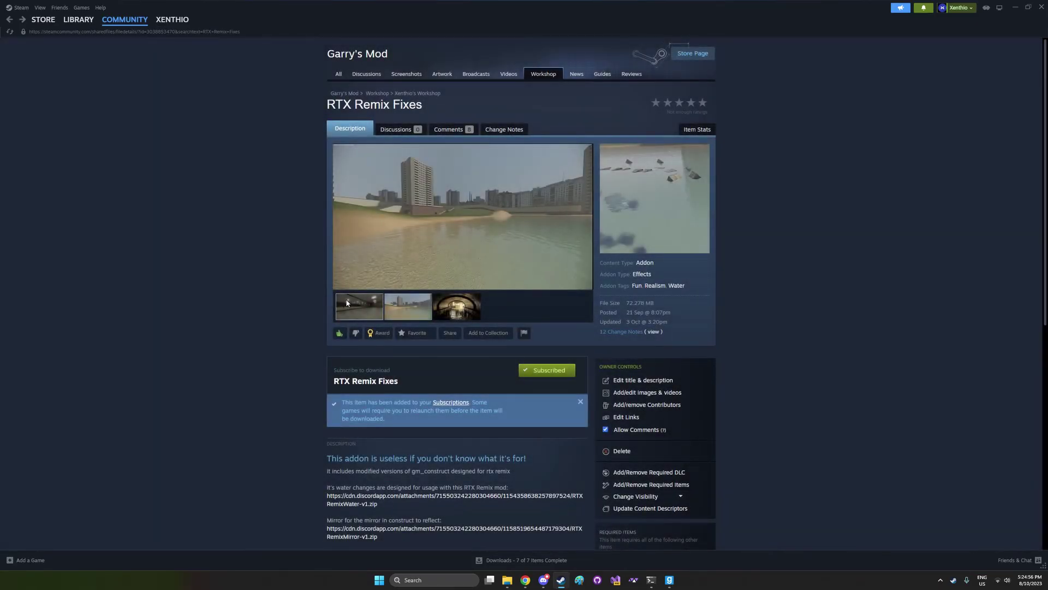
- Switch back to the game and walk around the construct map to examine how the buildings, grass, sky and interiors render
left_click(670, 579)
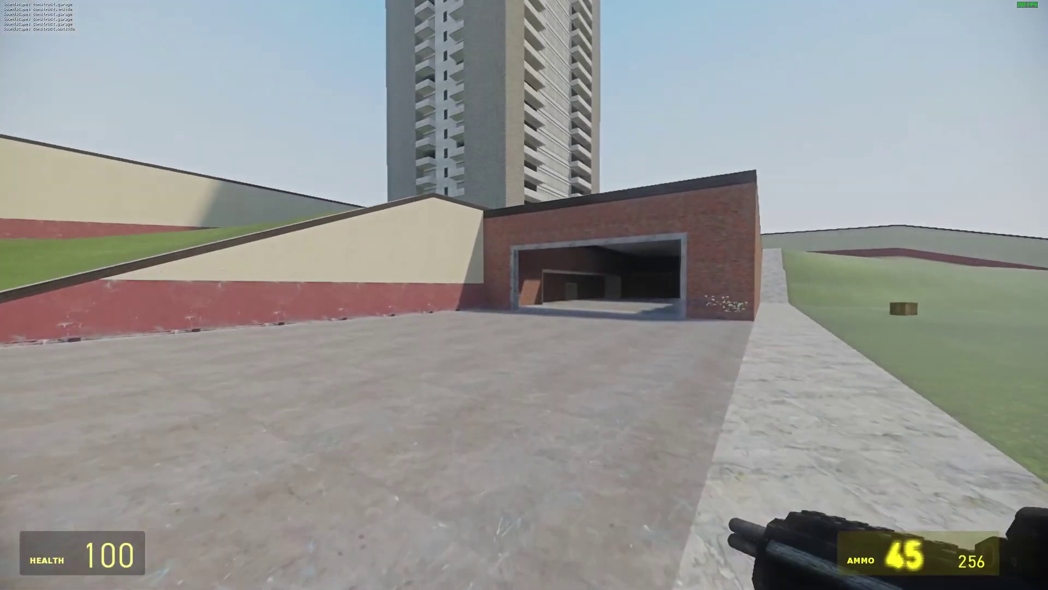
key("shift+w")
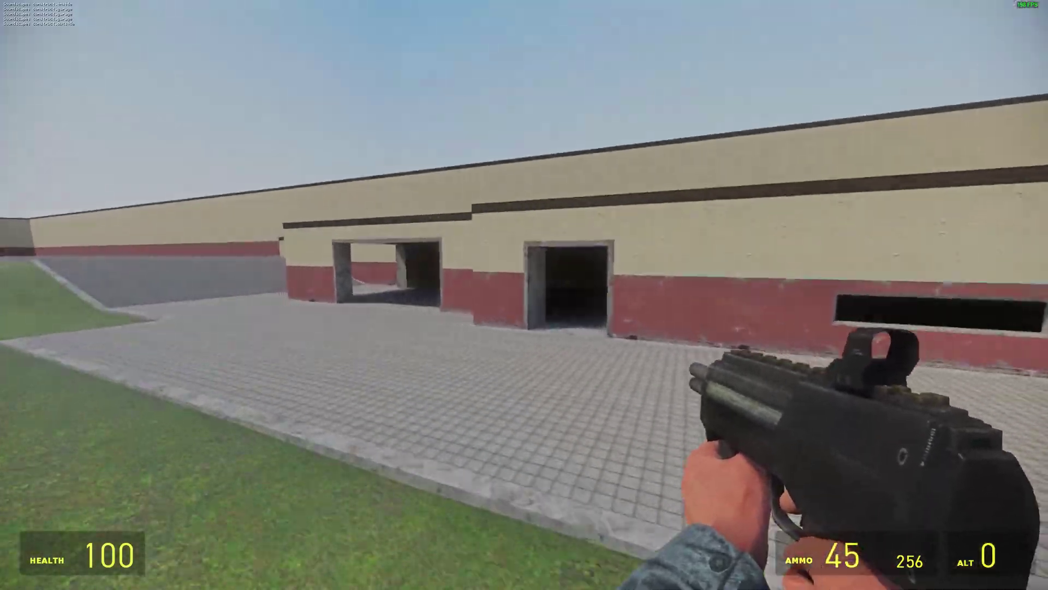
key("w")
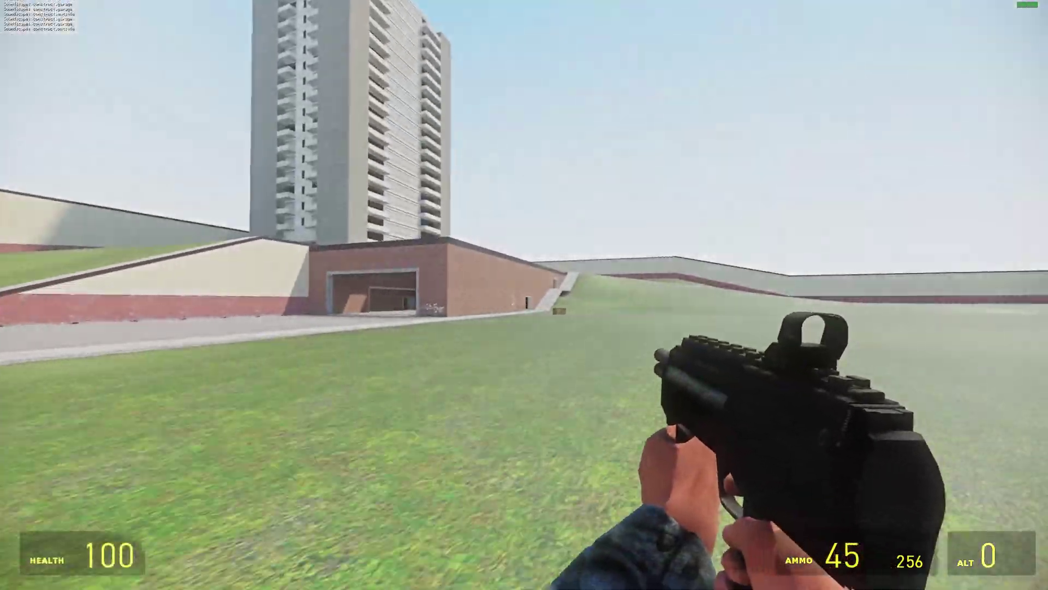
key("w")
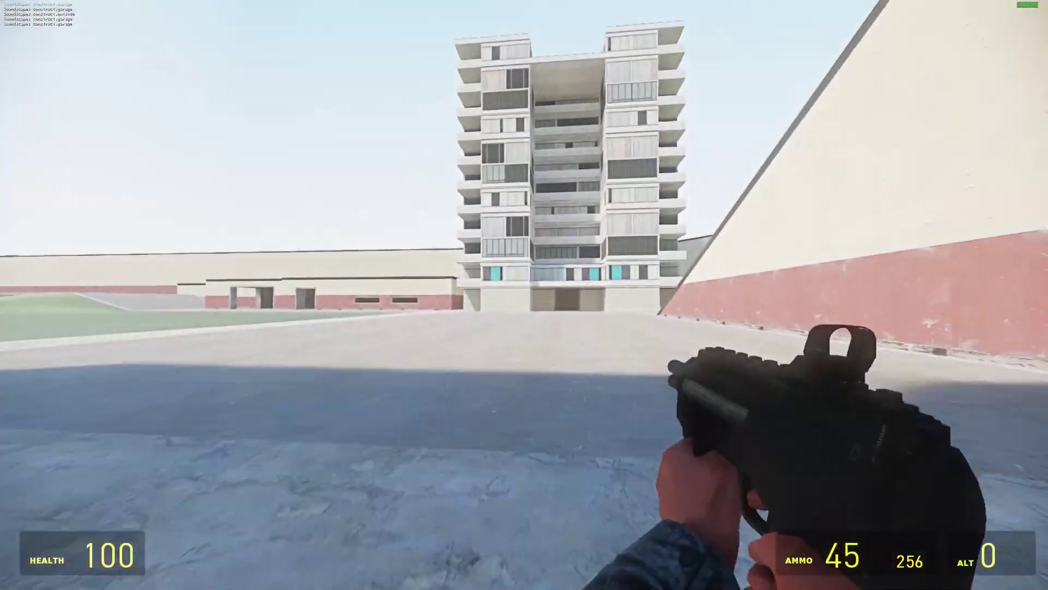
key("w")
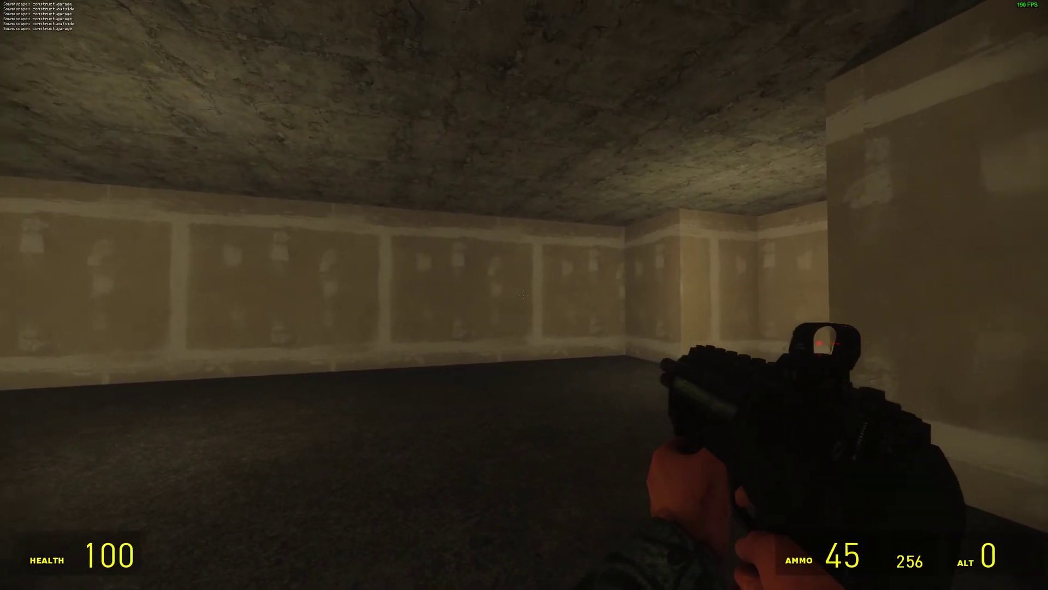
key("w")
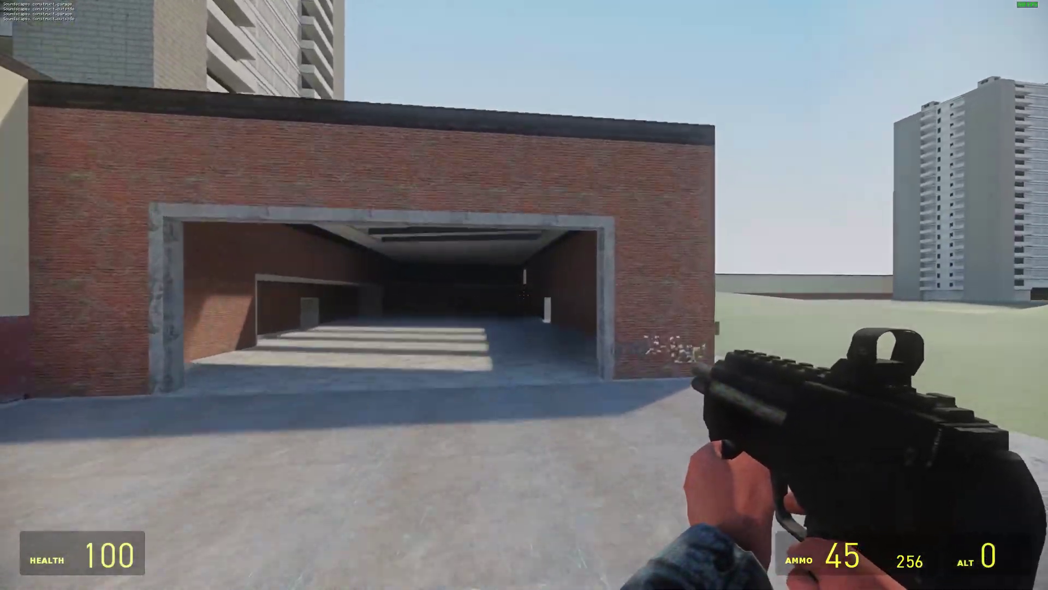